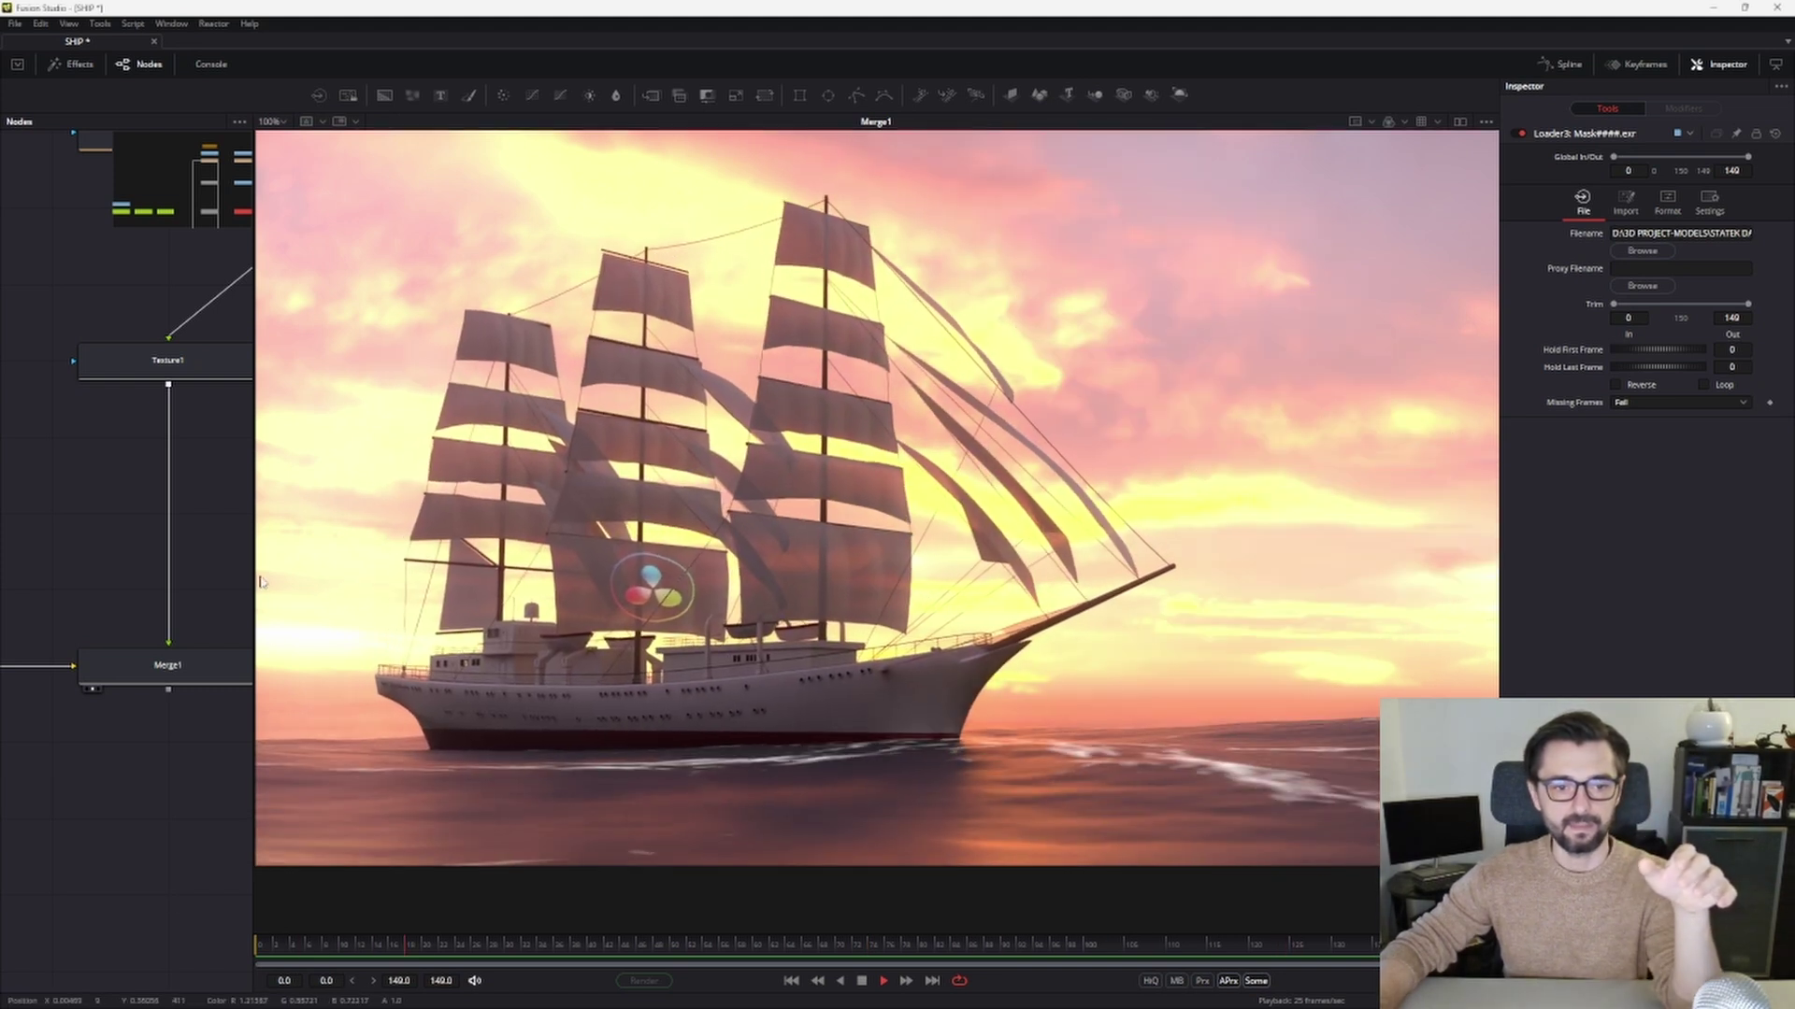
Switch to Blender and inspect the ship model with its wireframe shown over the shading.
left_click_drag(260, 583, 390, 575)
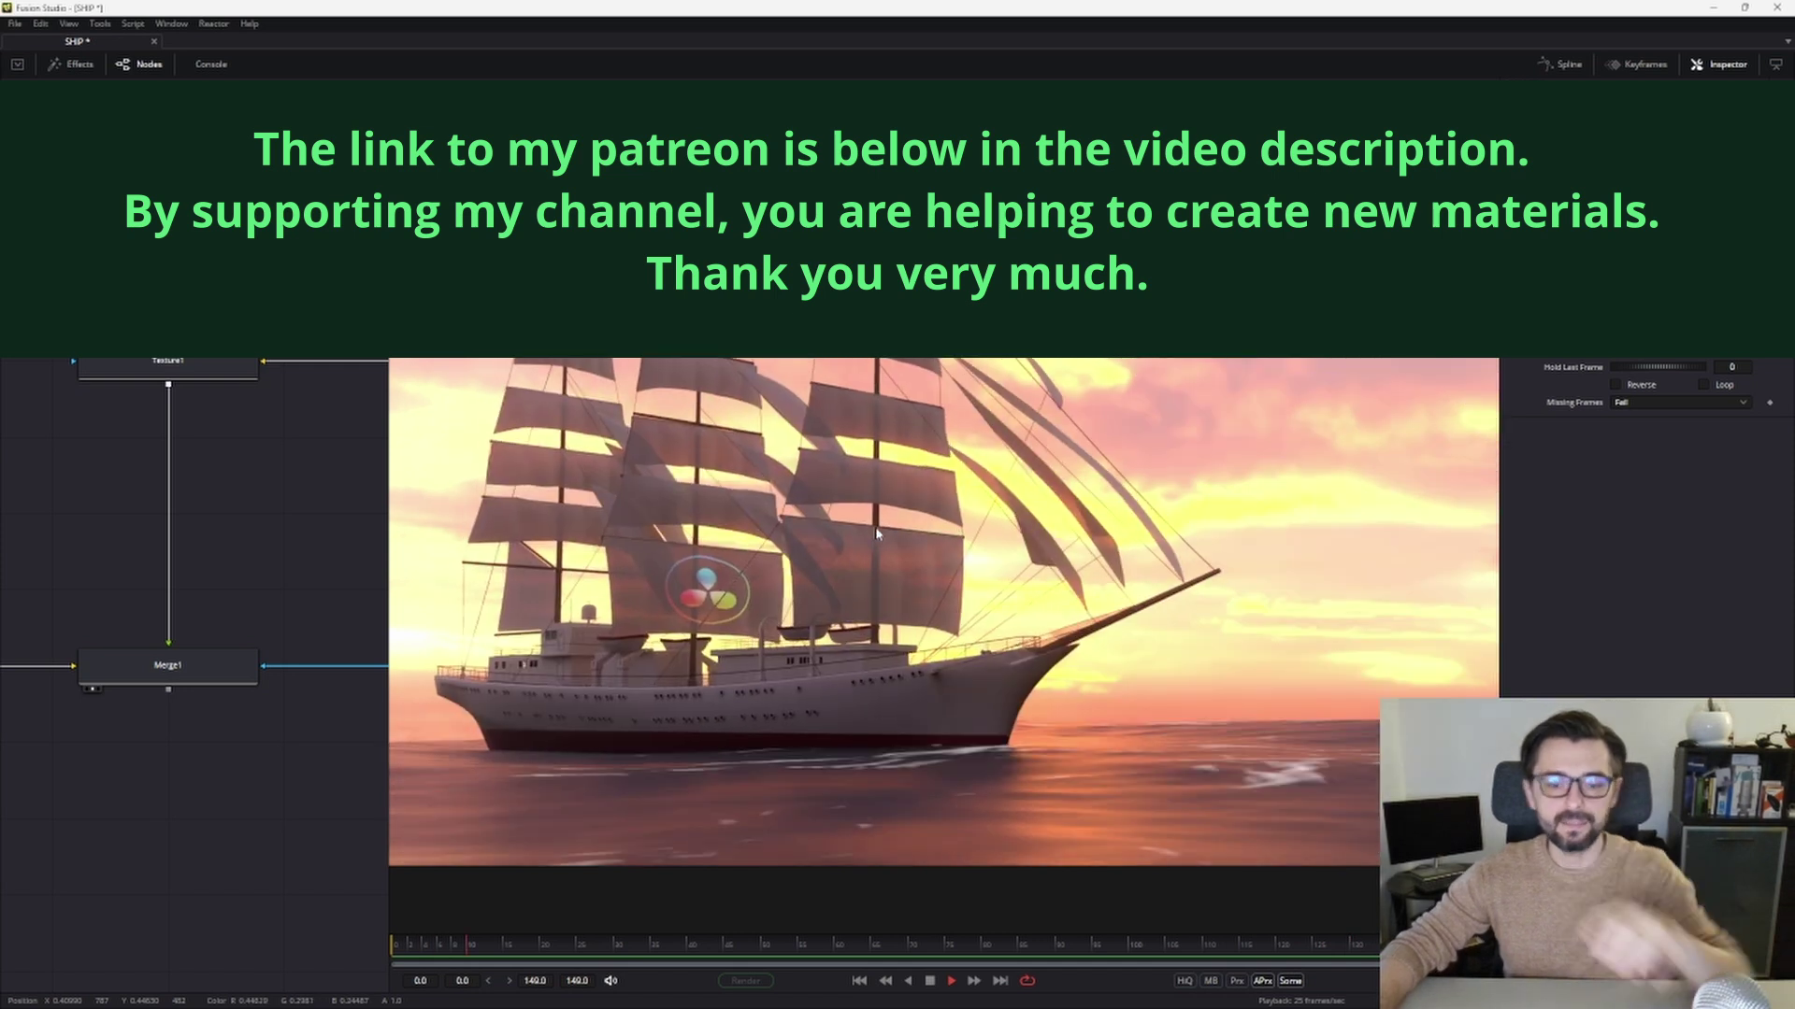
key("alt+Tab")
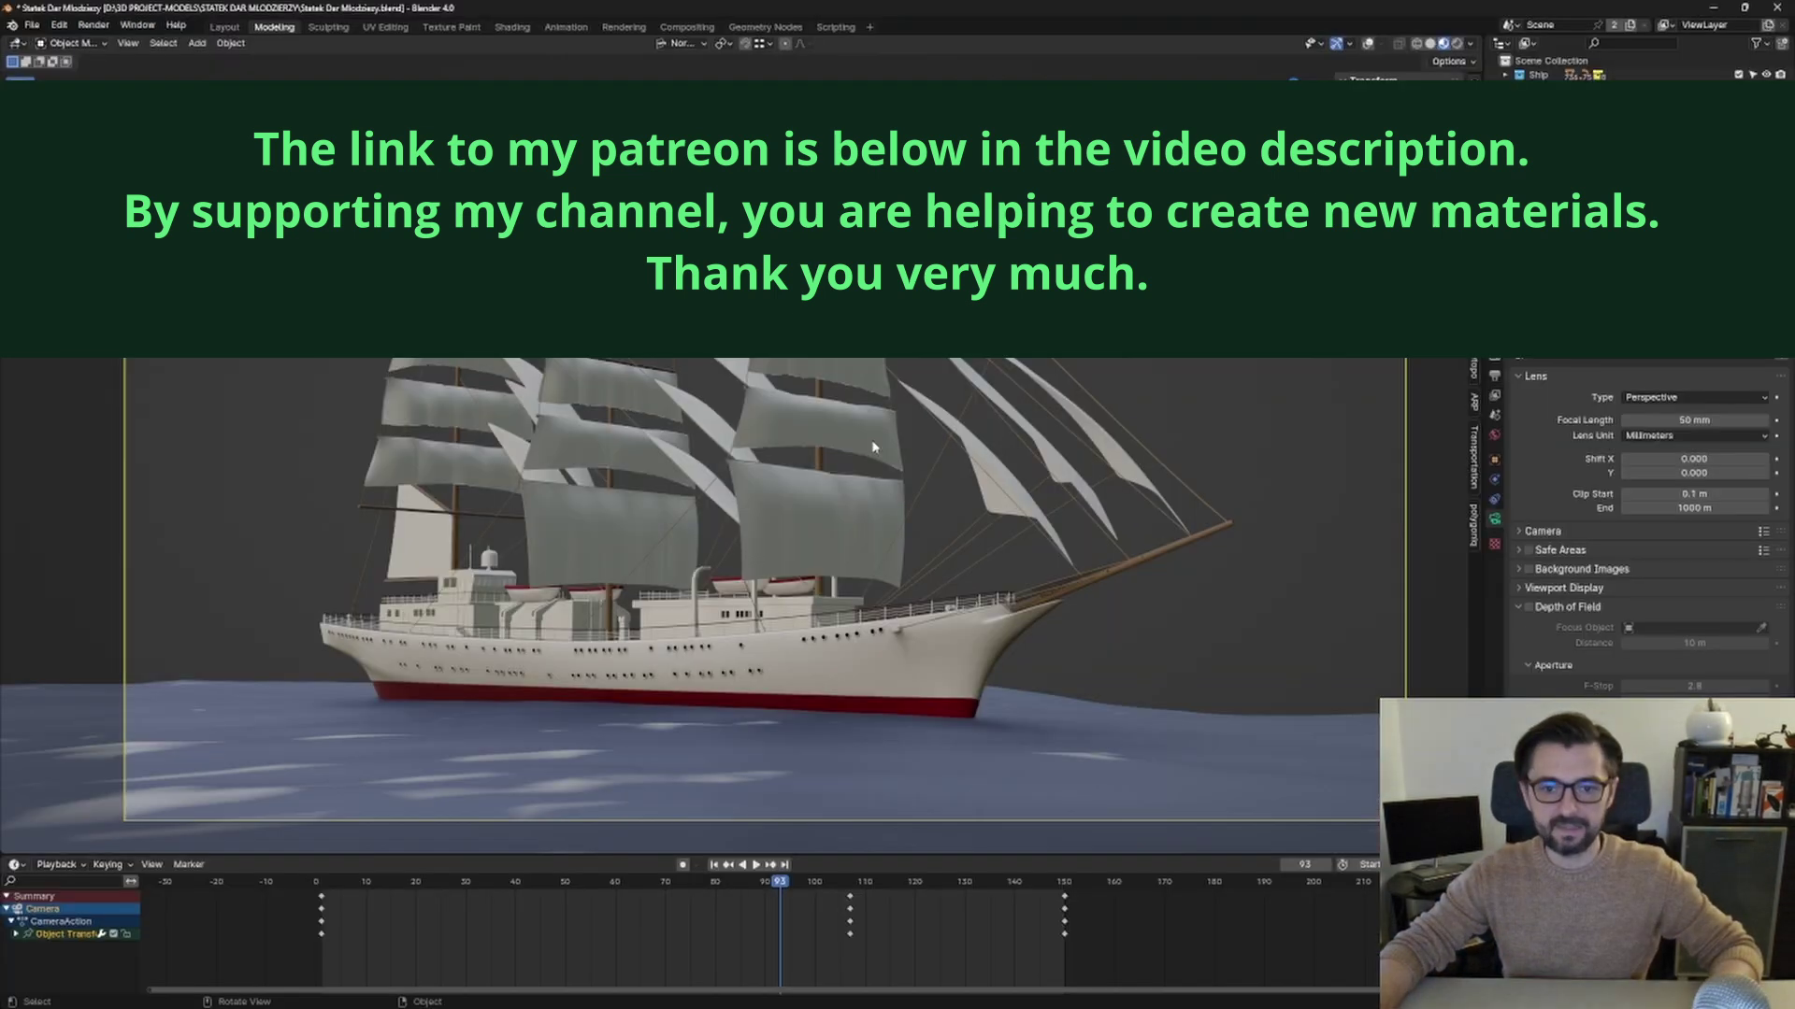
mouse_move(748, 519)
left_mouse_down()
mouse_move(791, 540)
mouse_move(755, 535)
left_mouse_up()
scroll(791, 540, "up", 4)
key("shift+alt+z")
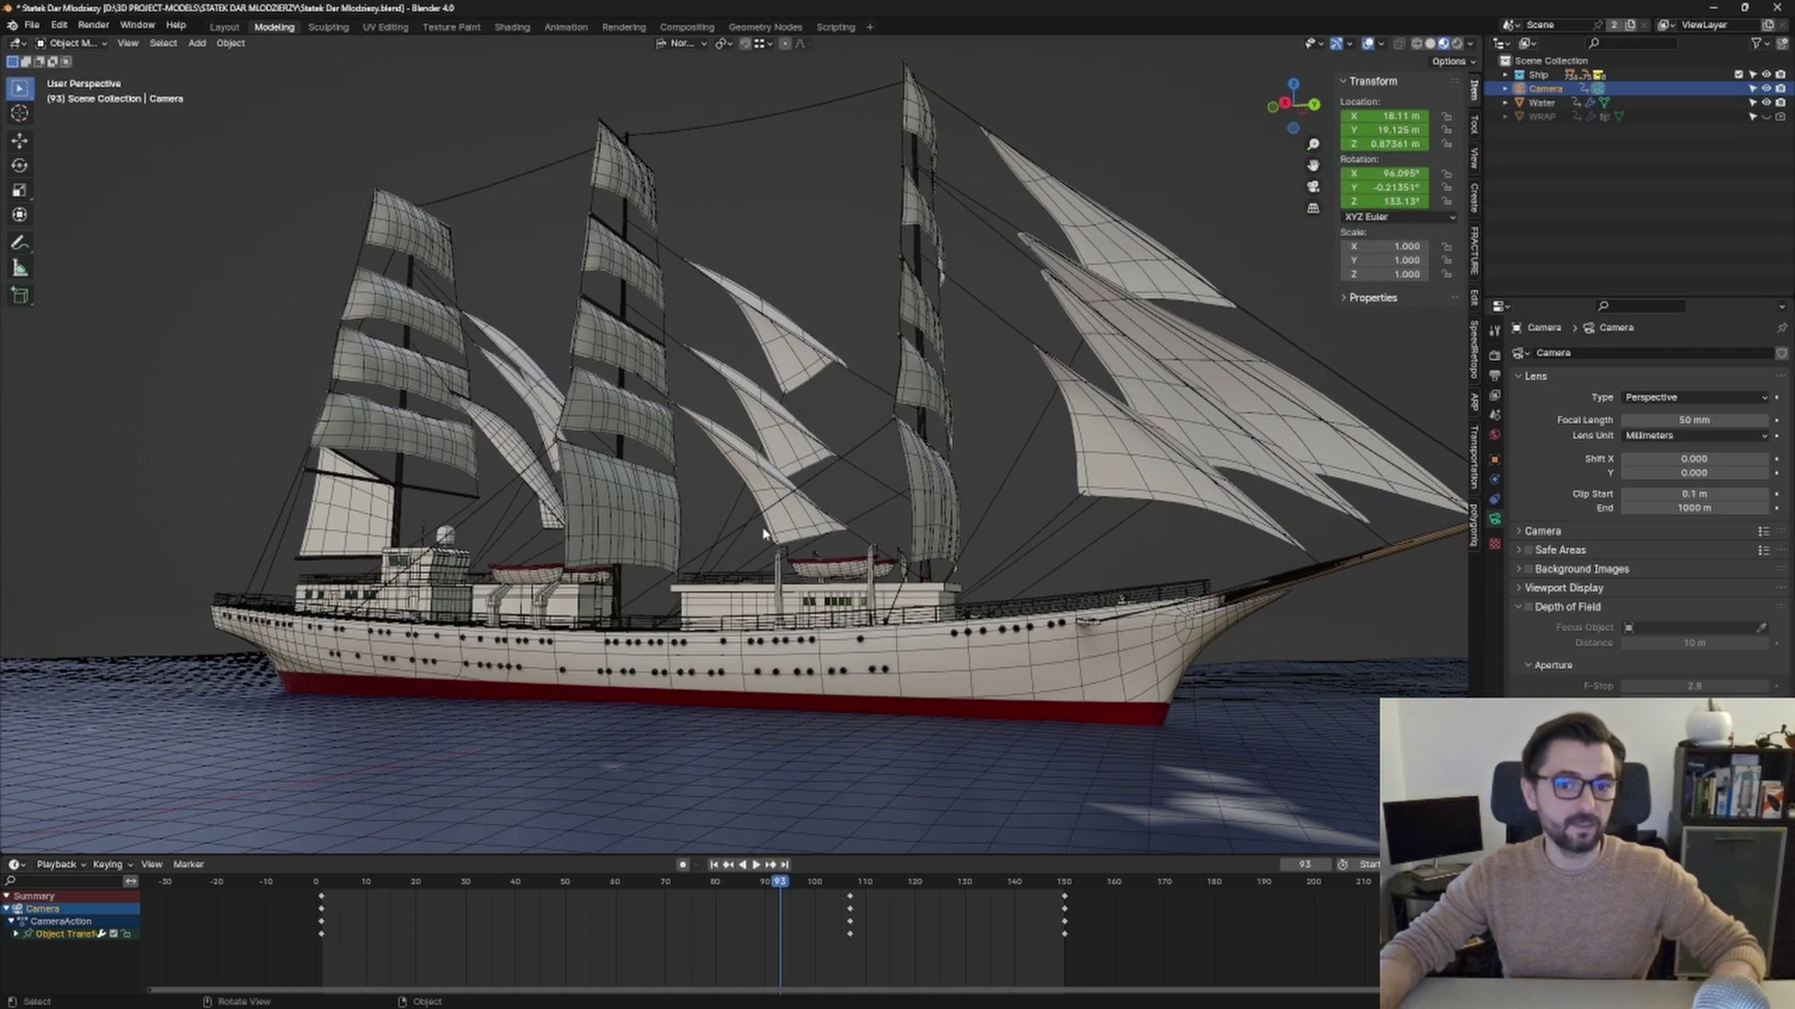
key("shift+alt+z")
Preview the ship scene in rendered viewport shading.
left_click_drag(758, 526, 689, 528)
left_click(1458, 43)
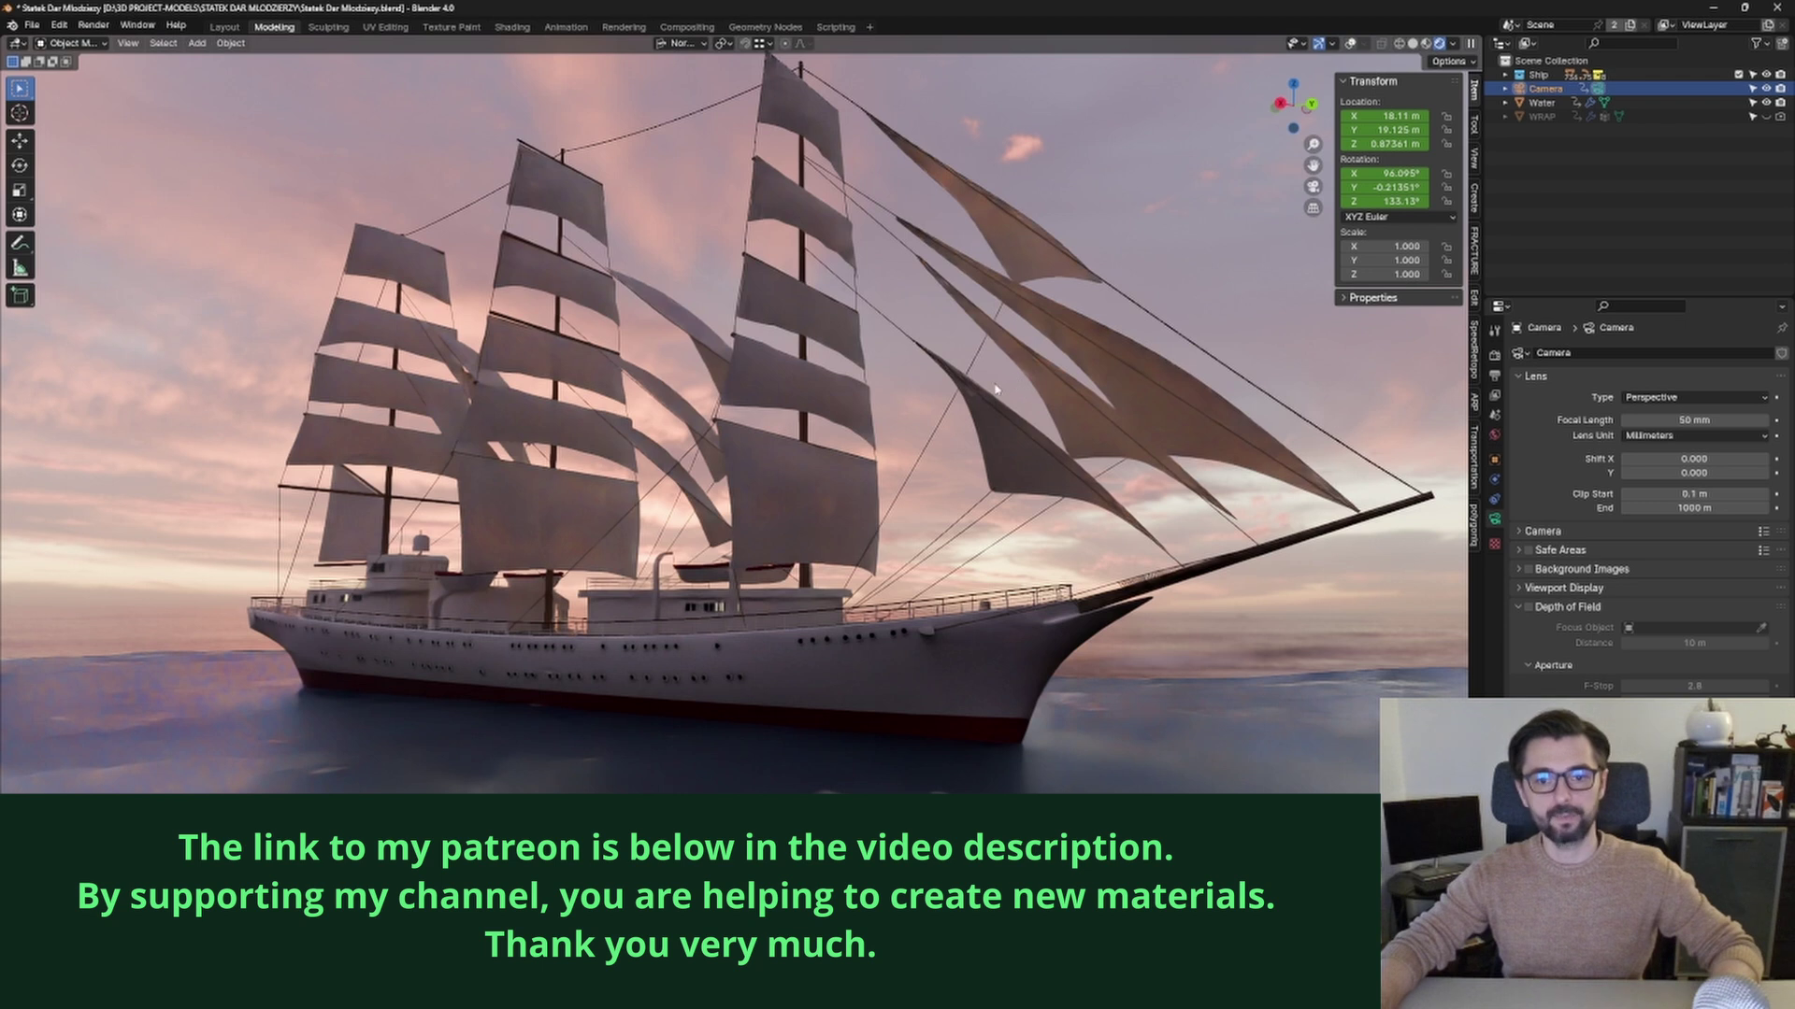
left_click_drag(997, 389, 989, 392)
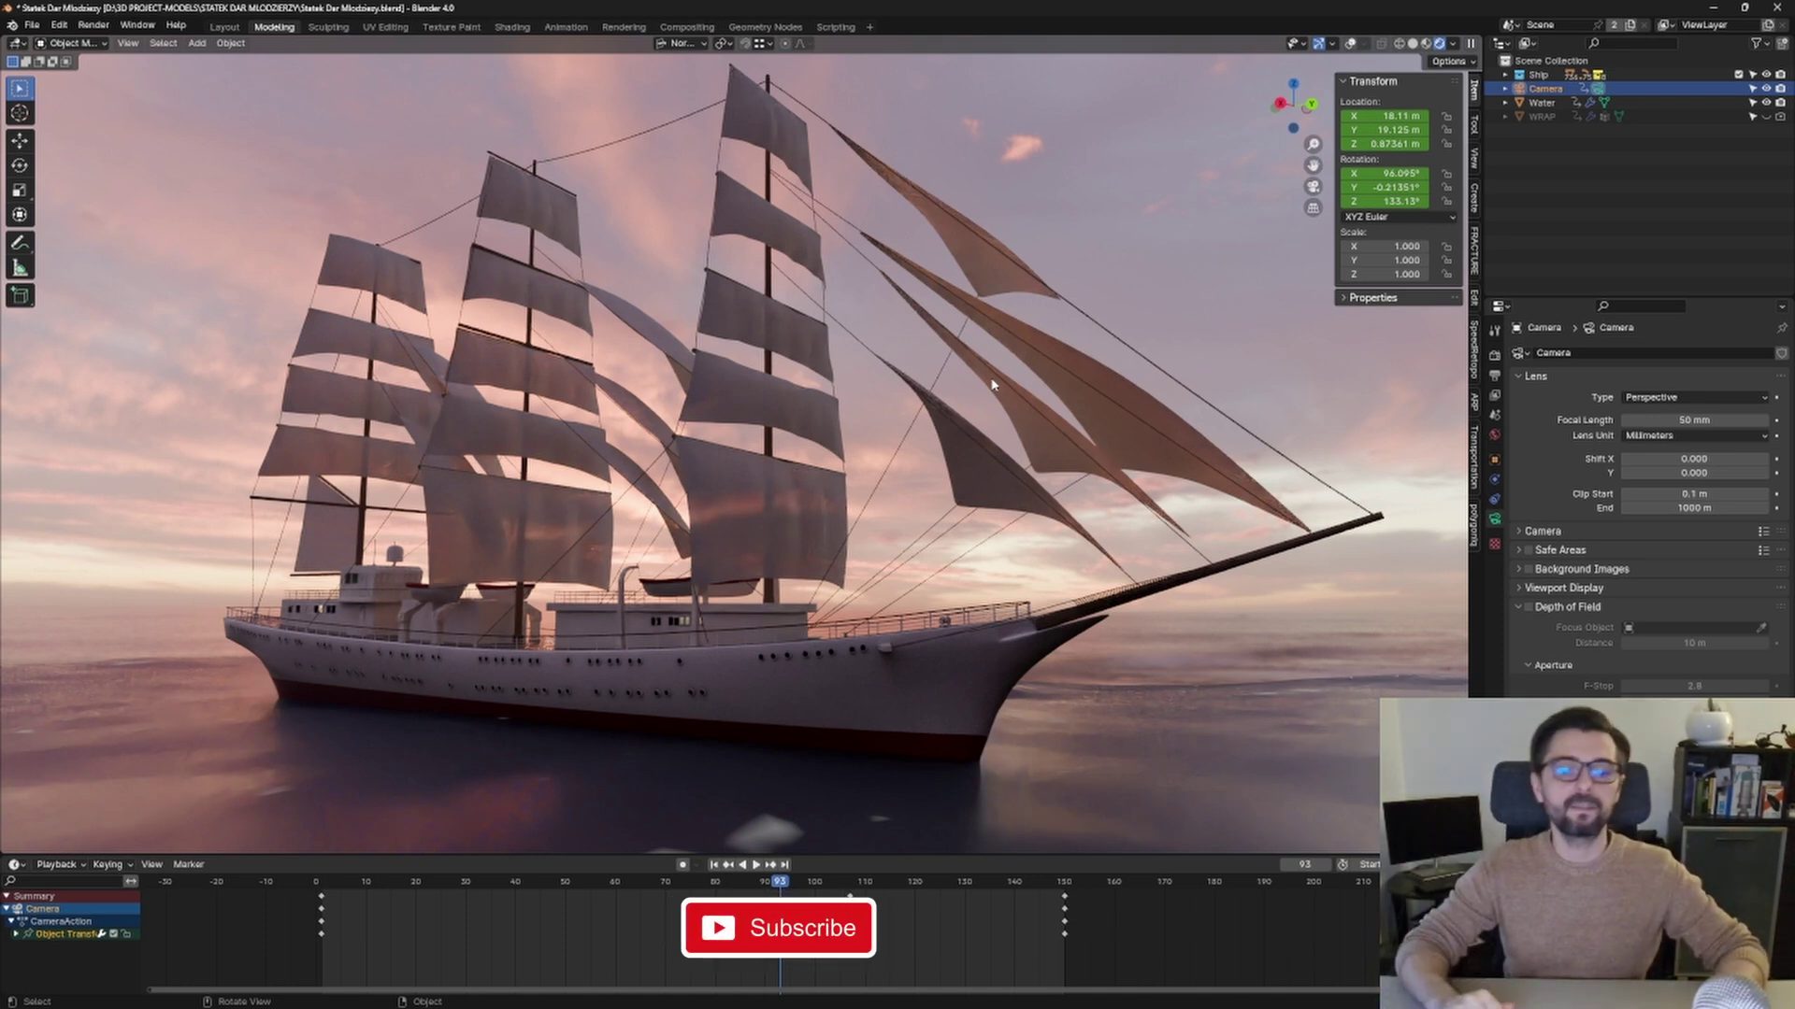
Switch back to Fusion Studio, widen the node graph area and stop the playback.
key("alt")
key("alt+Tab")
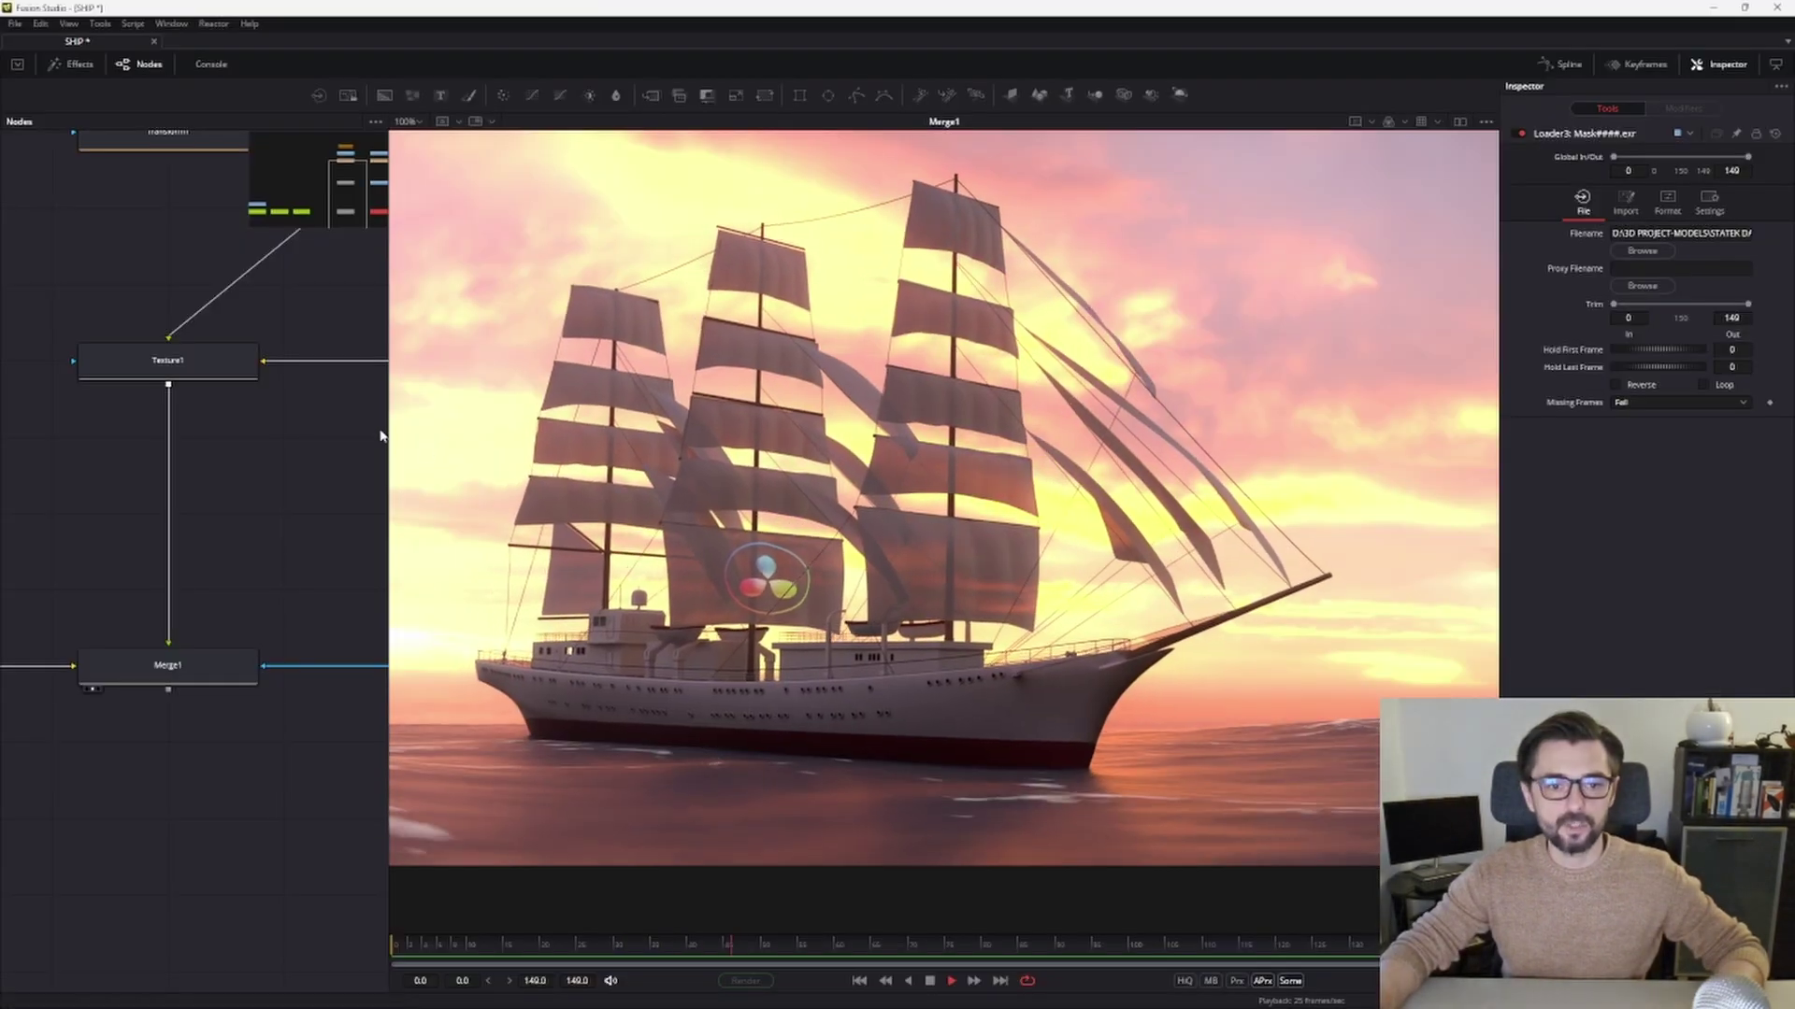
left_click_drag(320, 434, 268, 565)
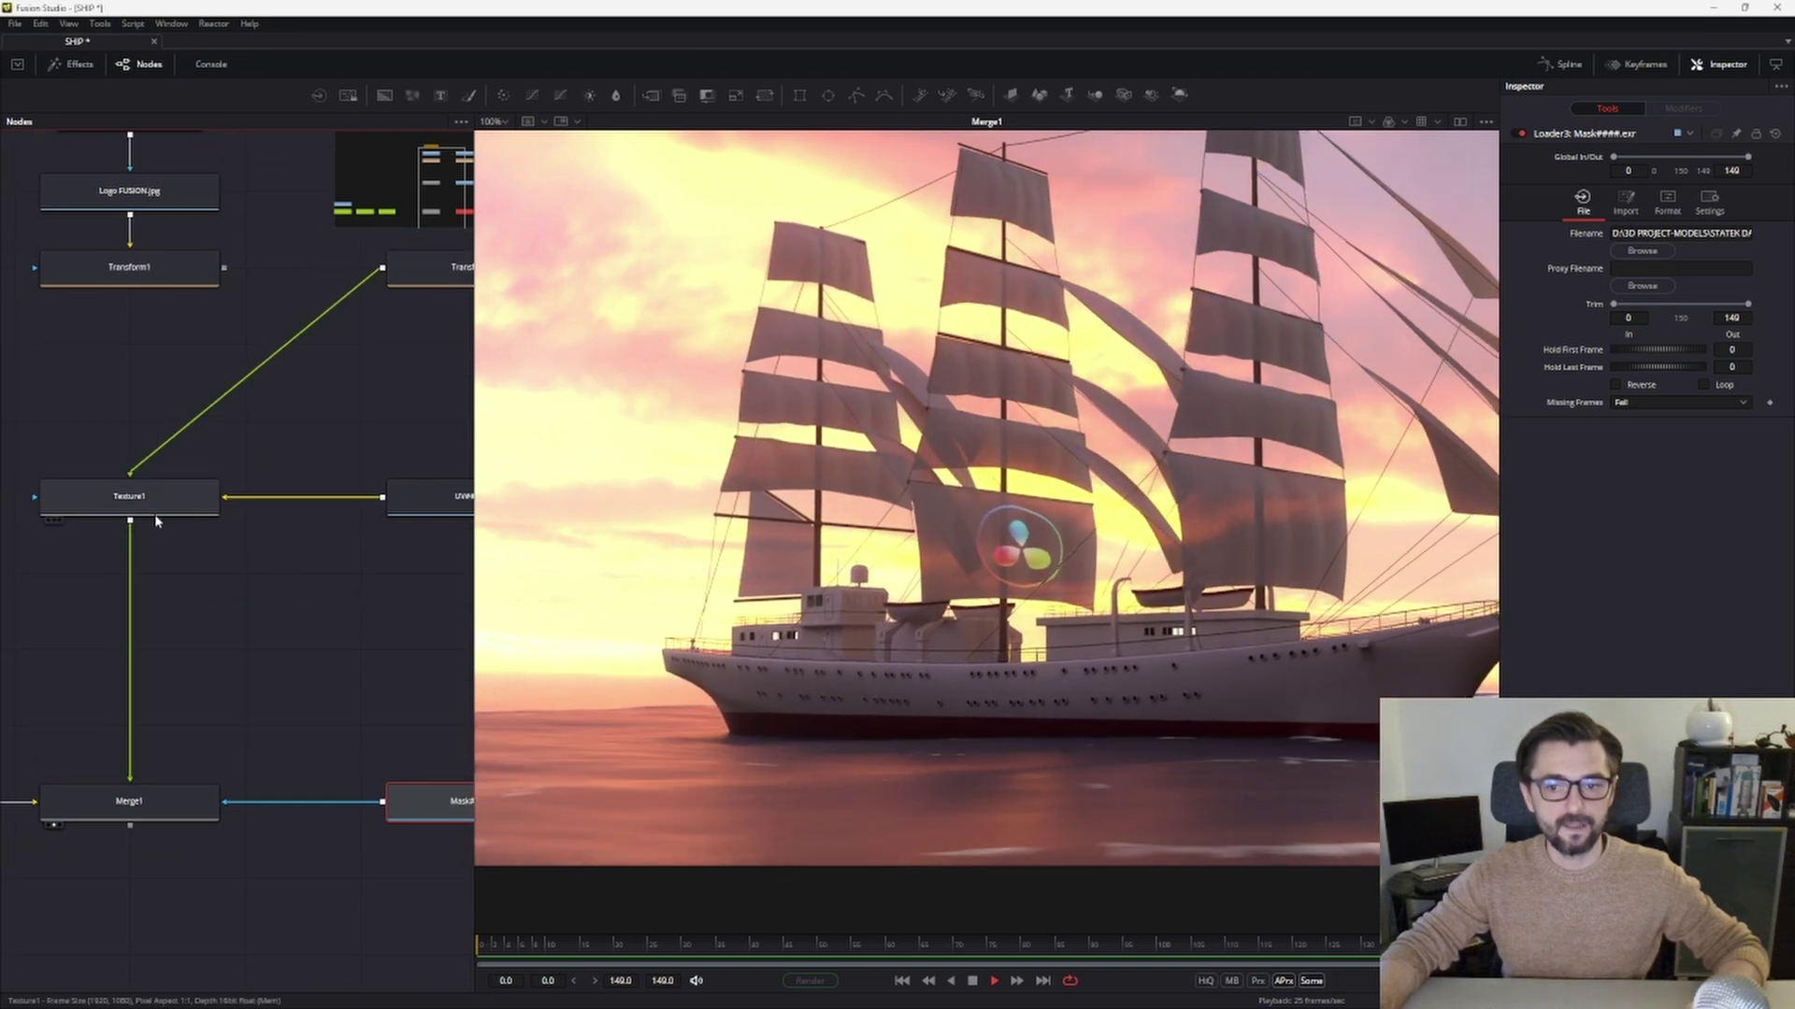
mouse_move(156, 520)
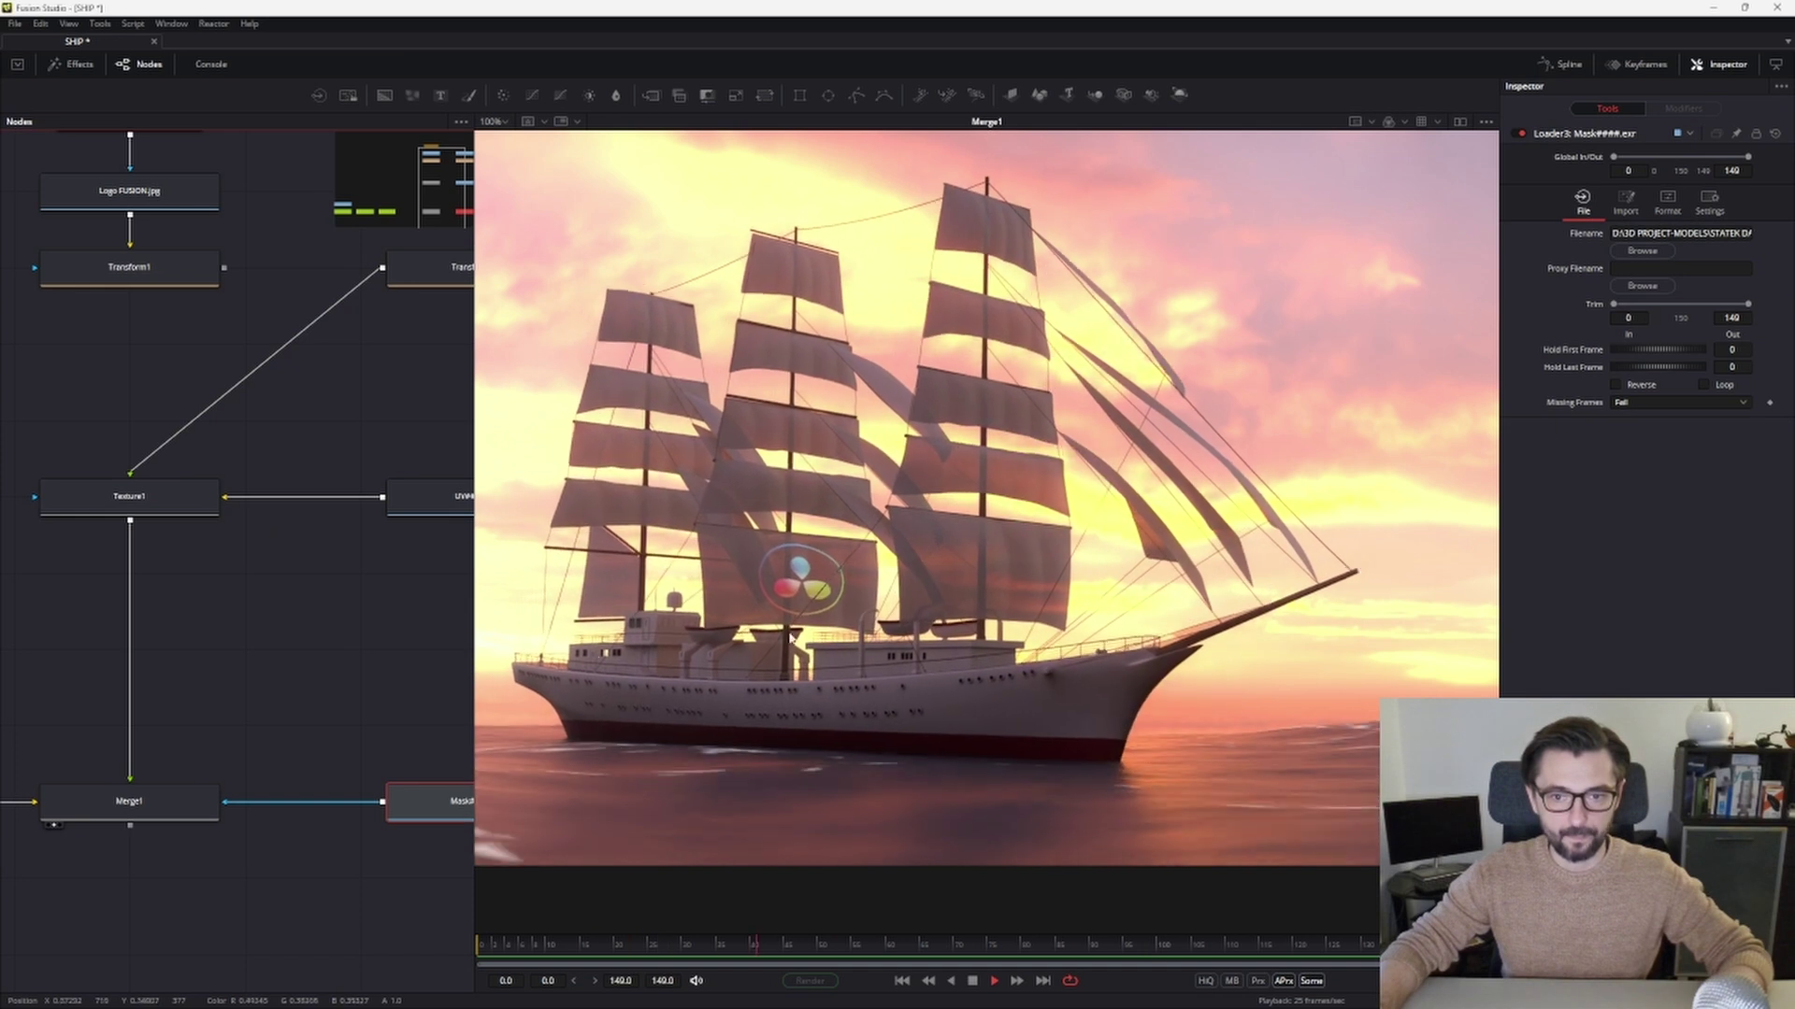
key("space")
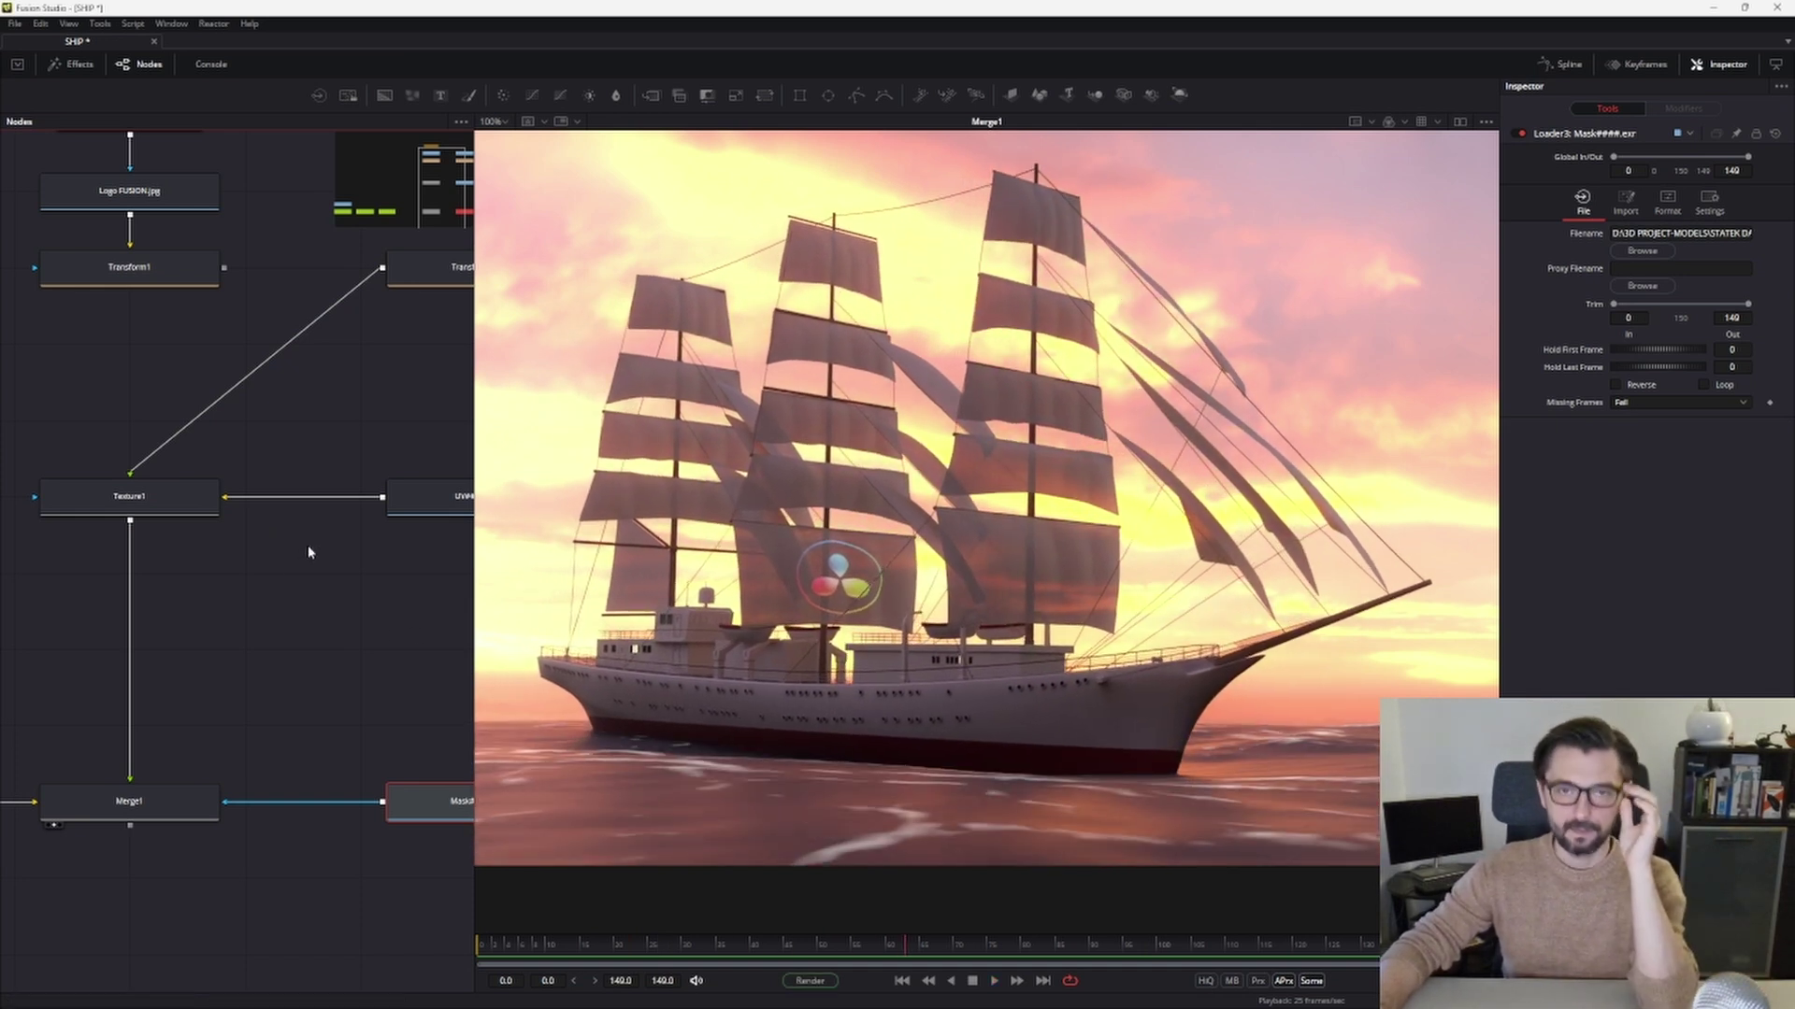
Select the Texture1 node and enlarge the node graph area to show its whole branch.
left_click(155, 495)
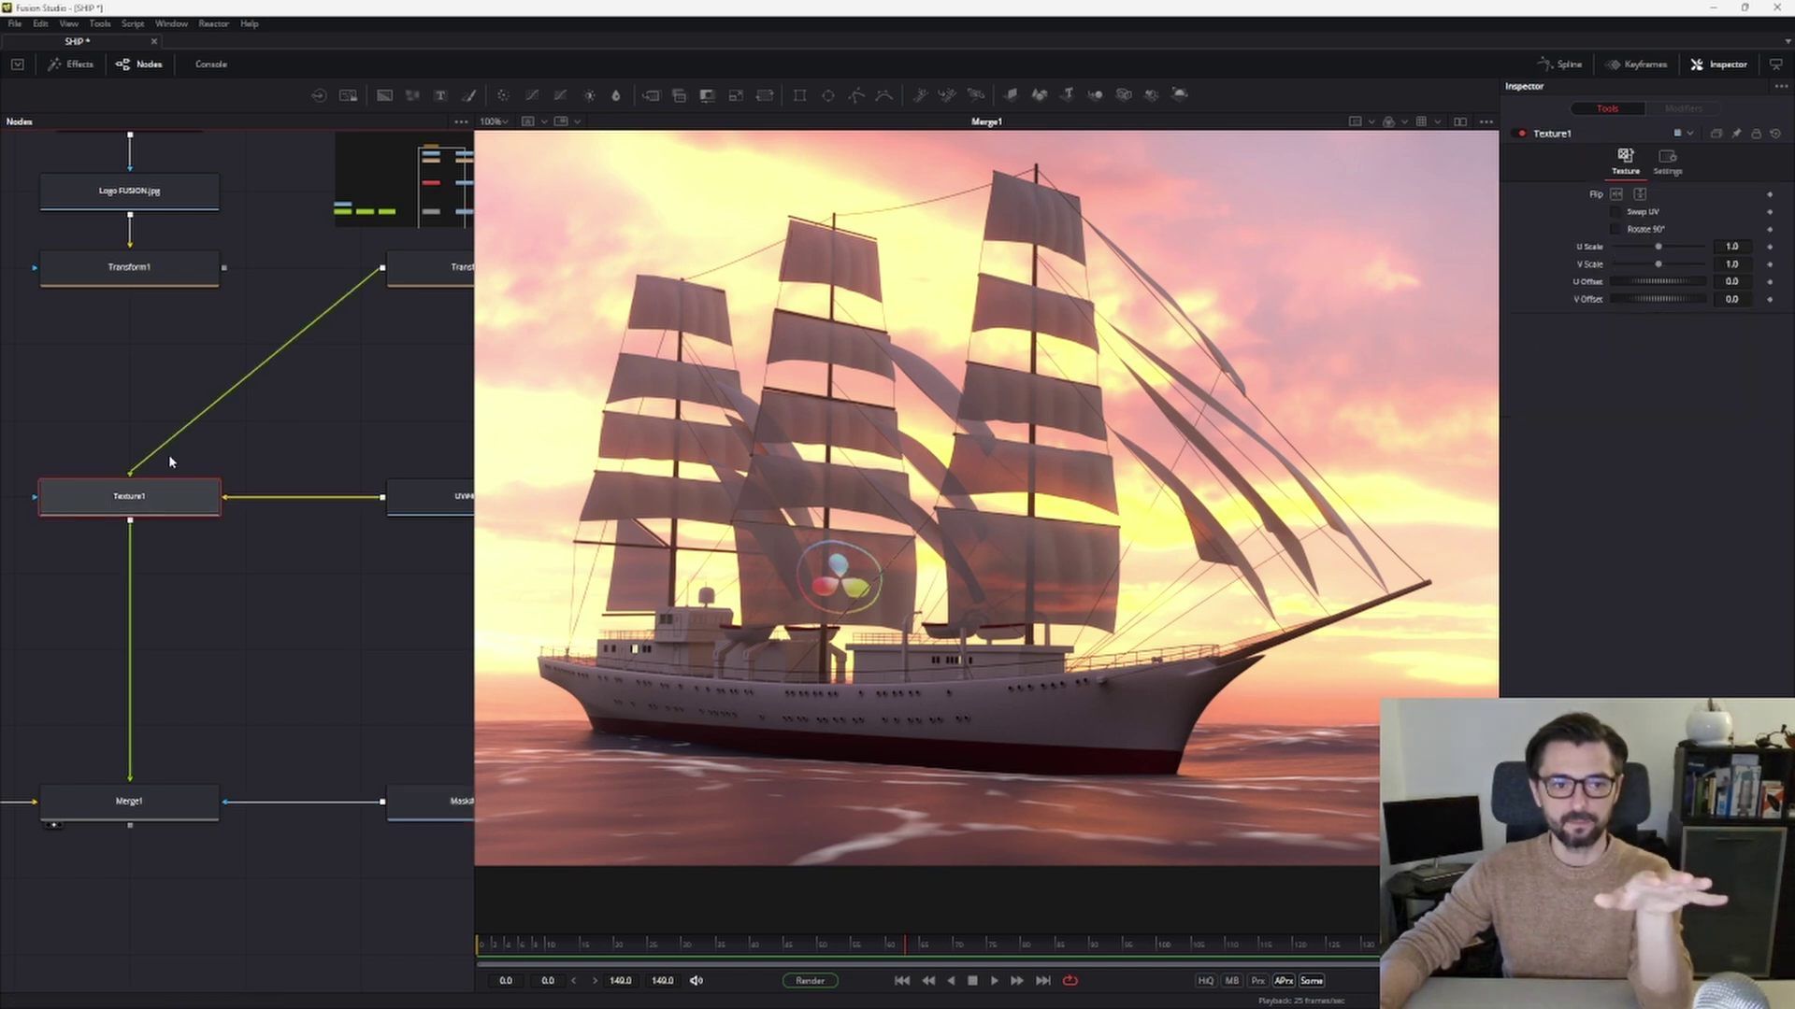
left_click_drag(474, 379, 685, 402)
scroll(439, 457, "down", 3)
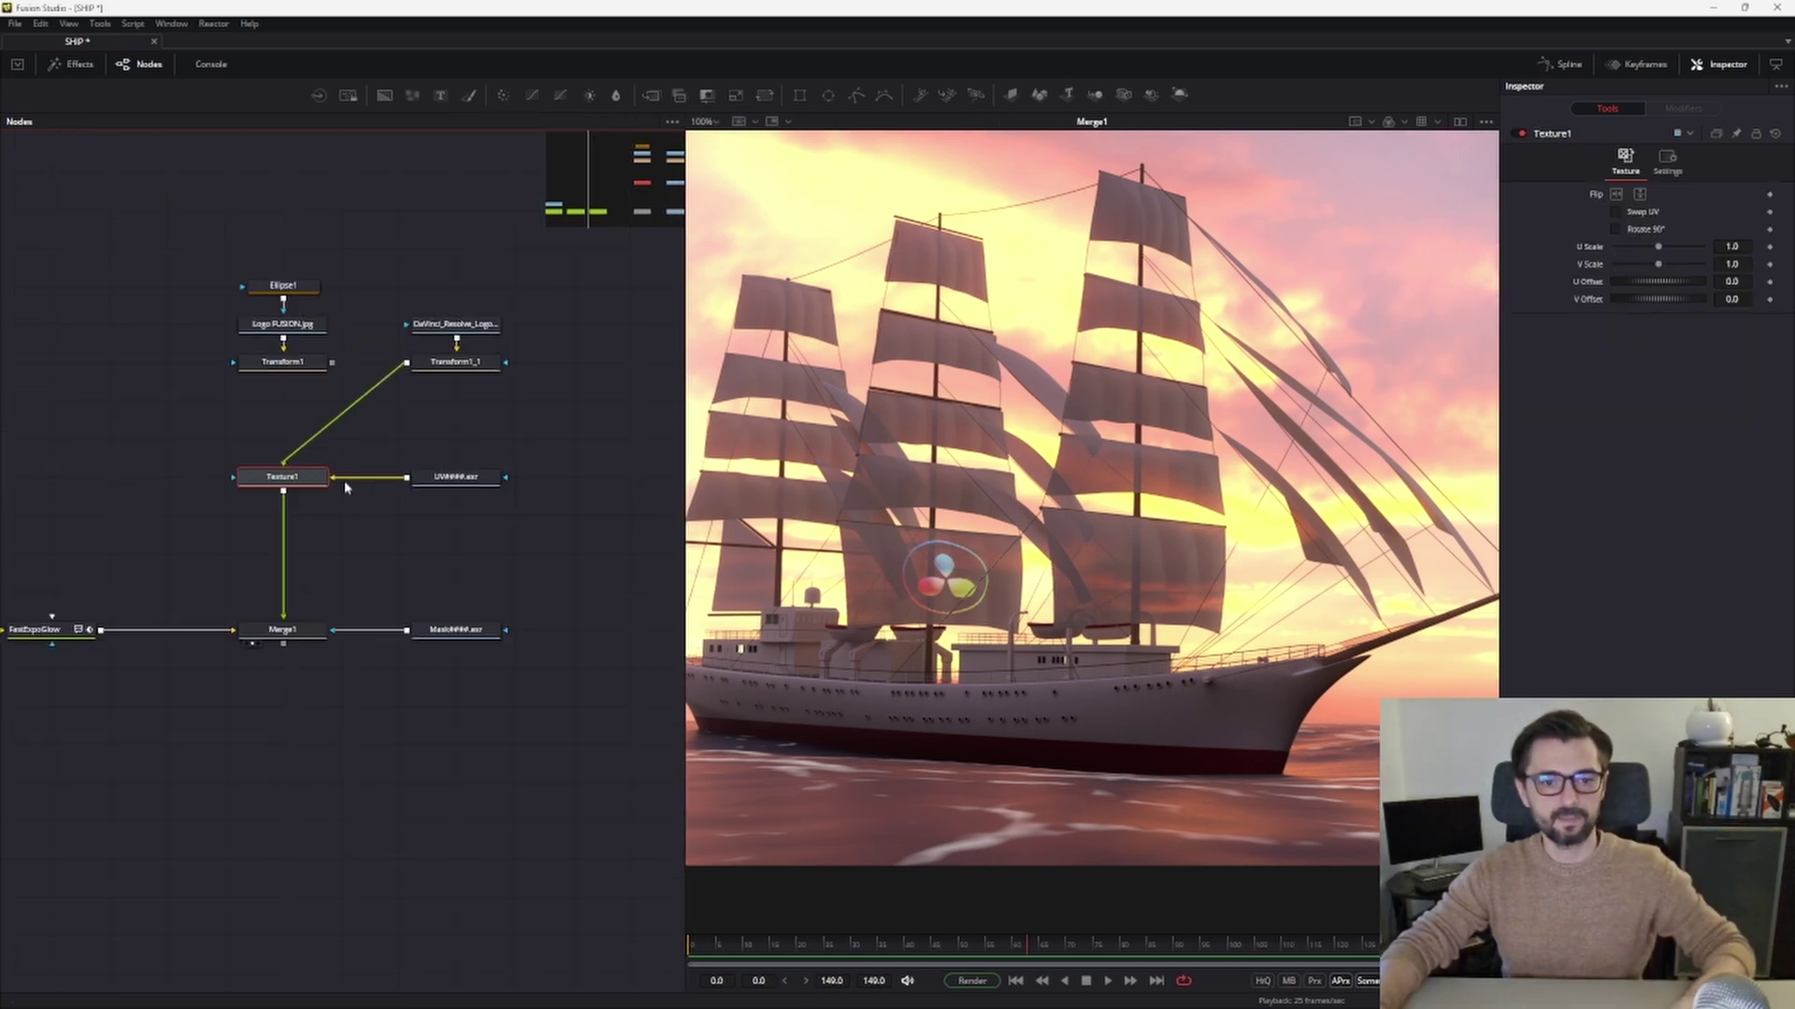
left_click_drag(344, 481, 460, 520)
scroll(381, 393, "up", 3)
left_click_drag(381, 393, 348, 385)
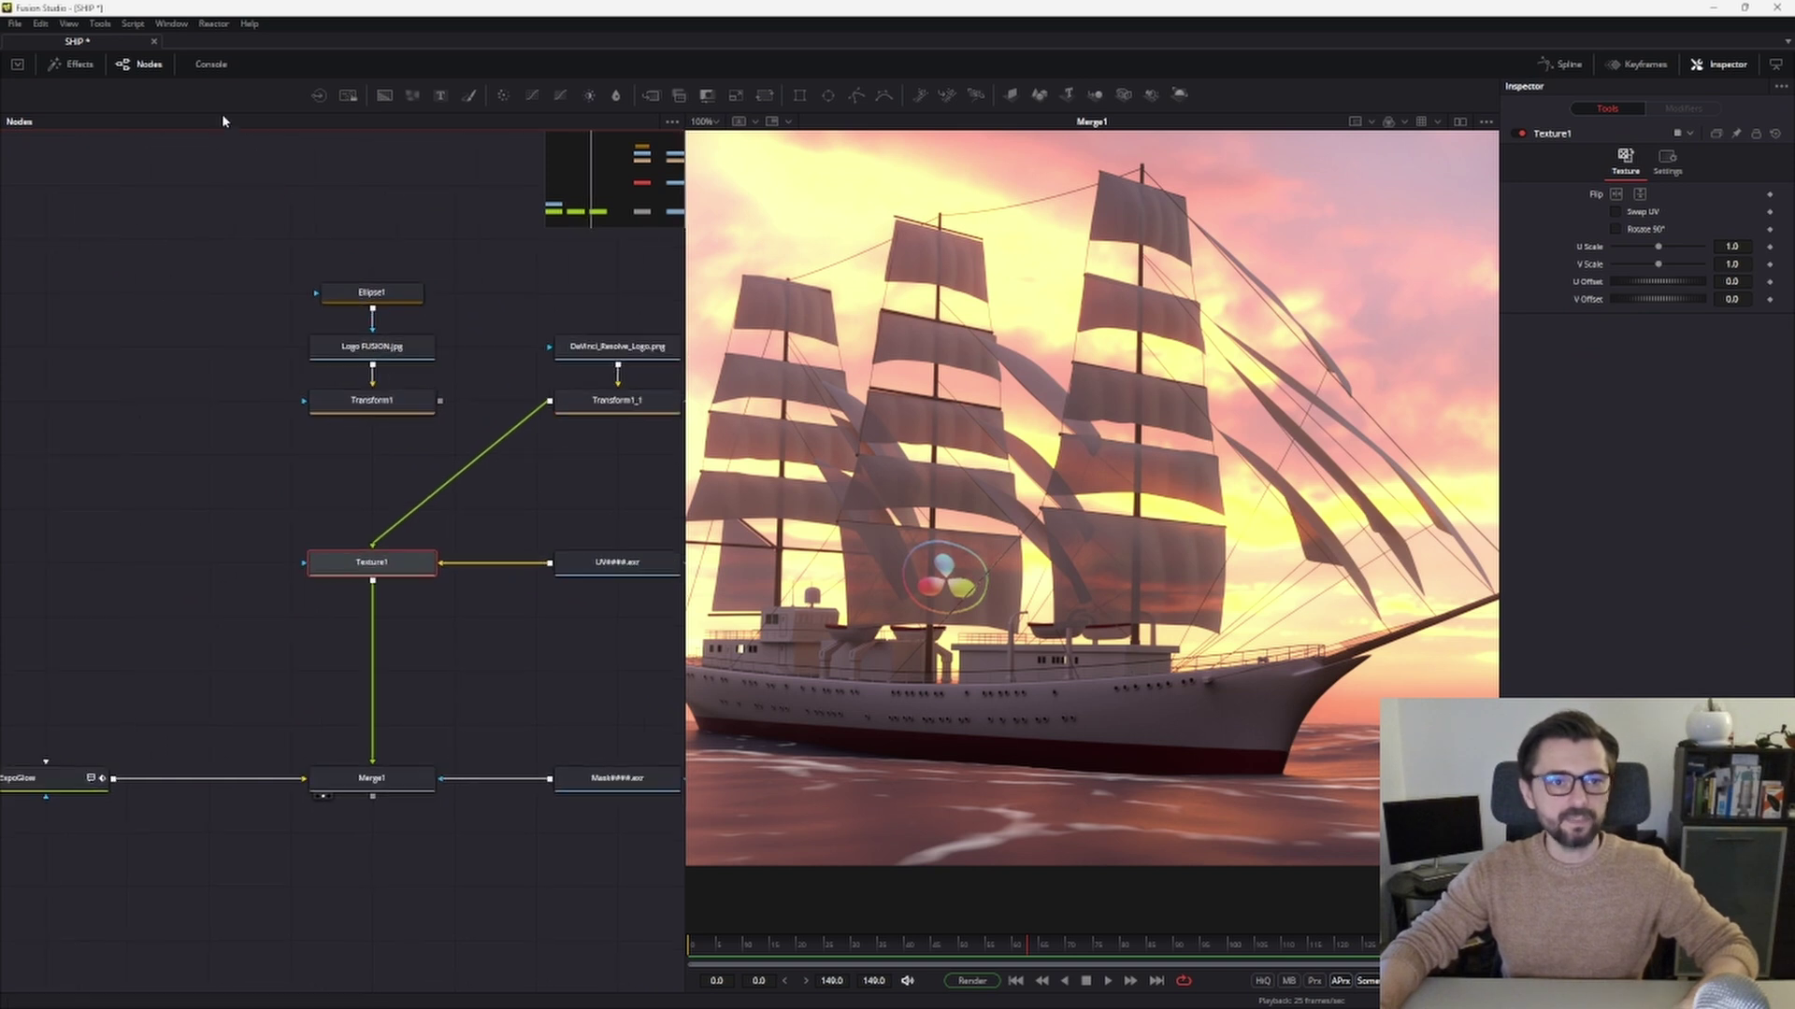
left_click(100, 24)
mouse_move(126, 120)
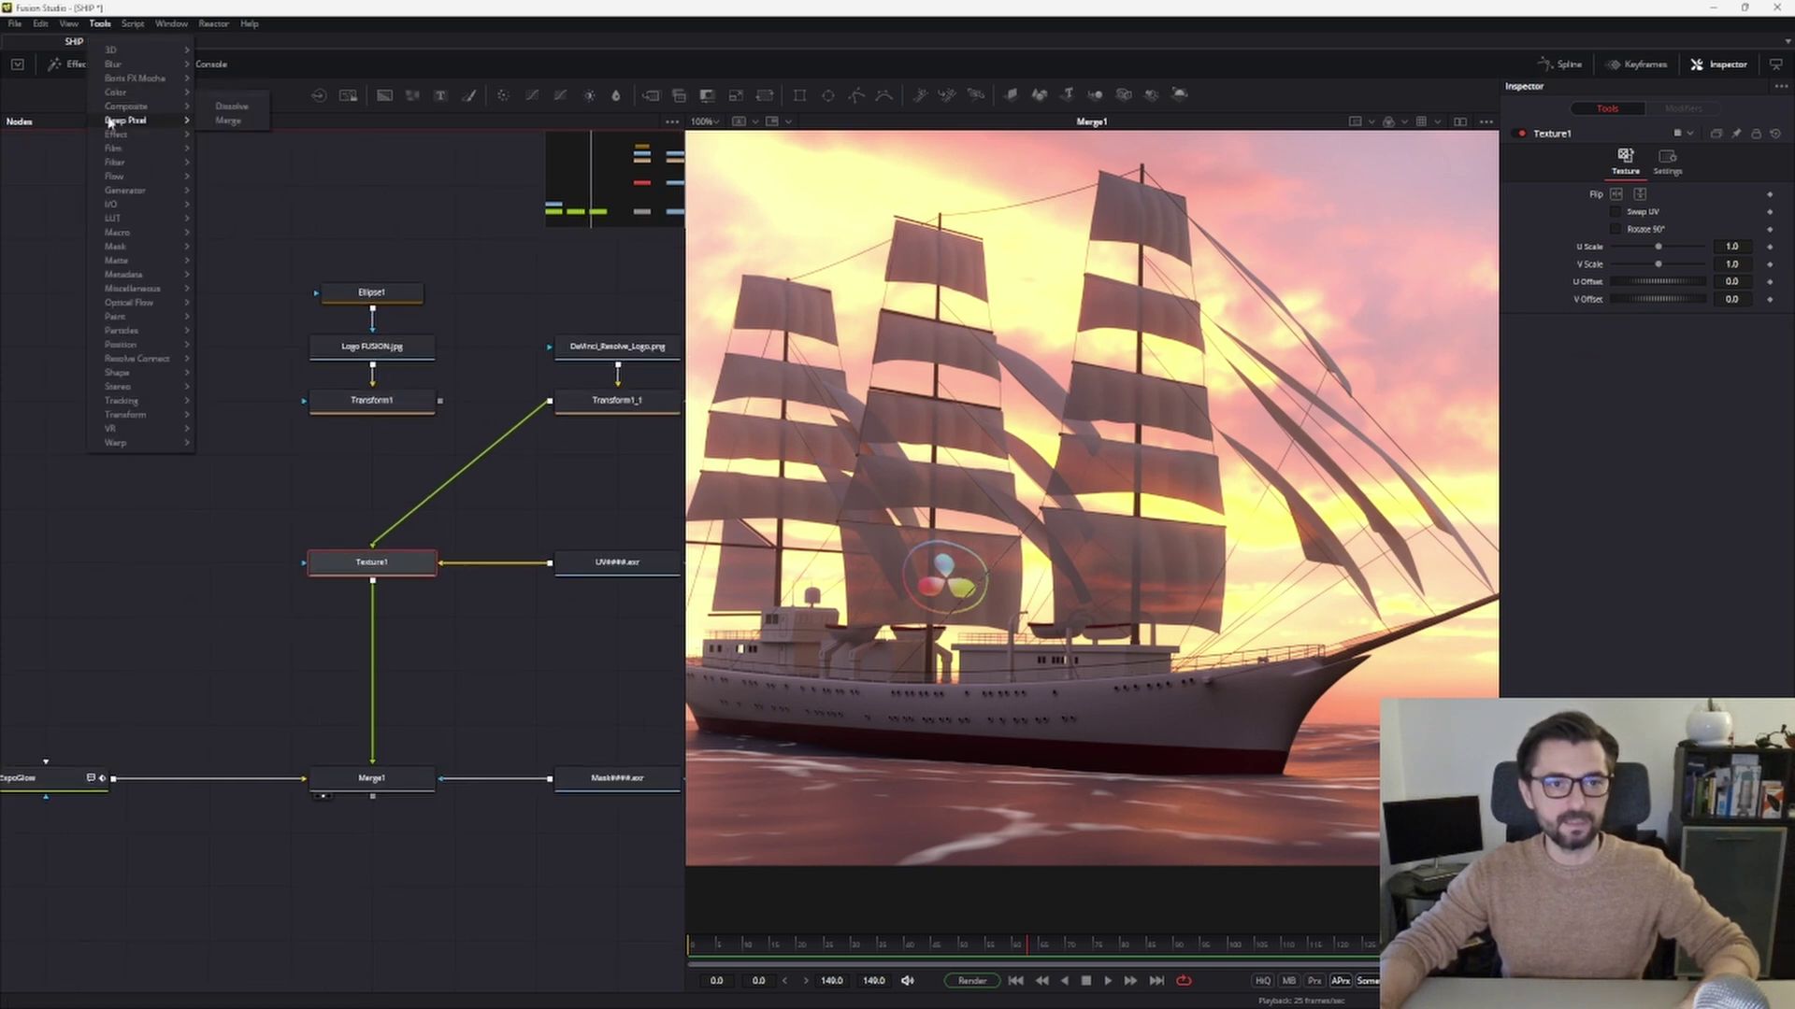
left_click(481, 645)
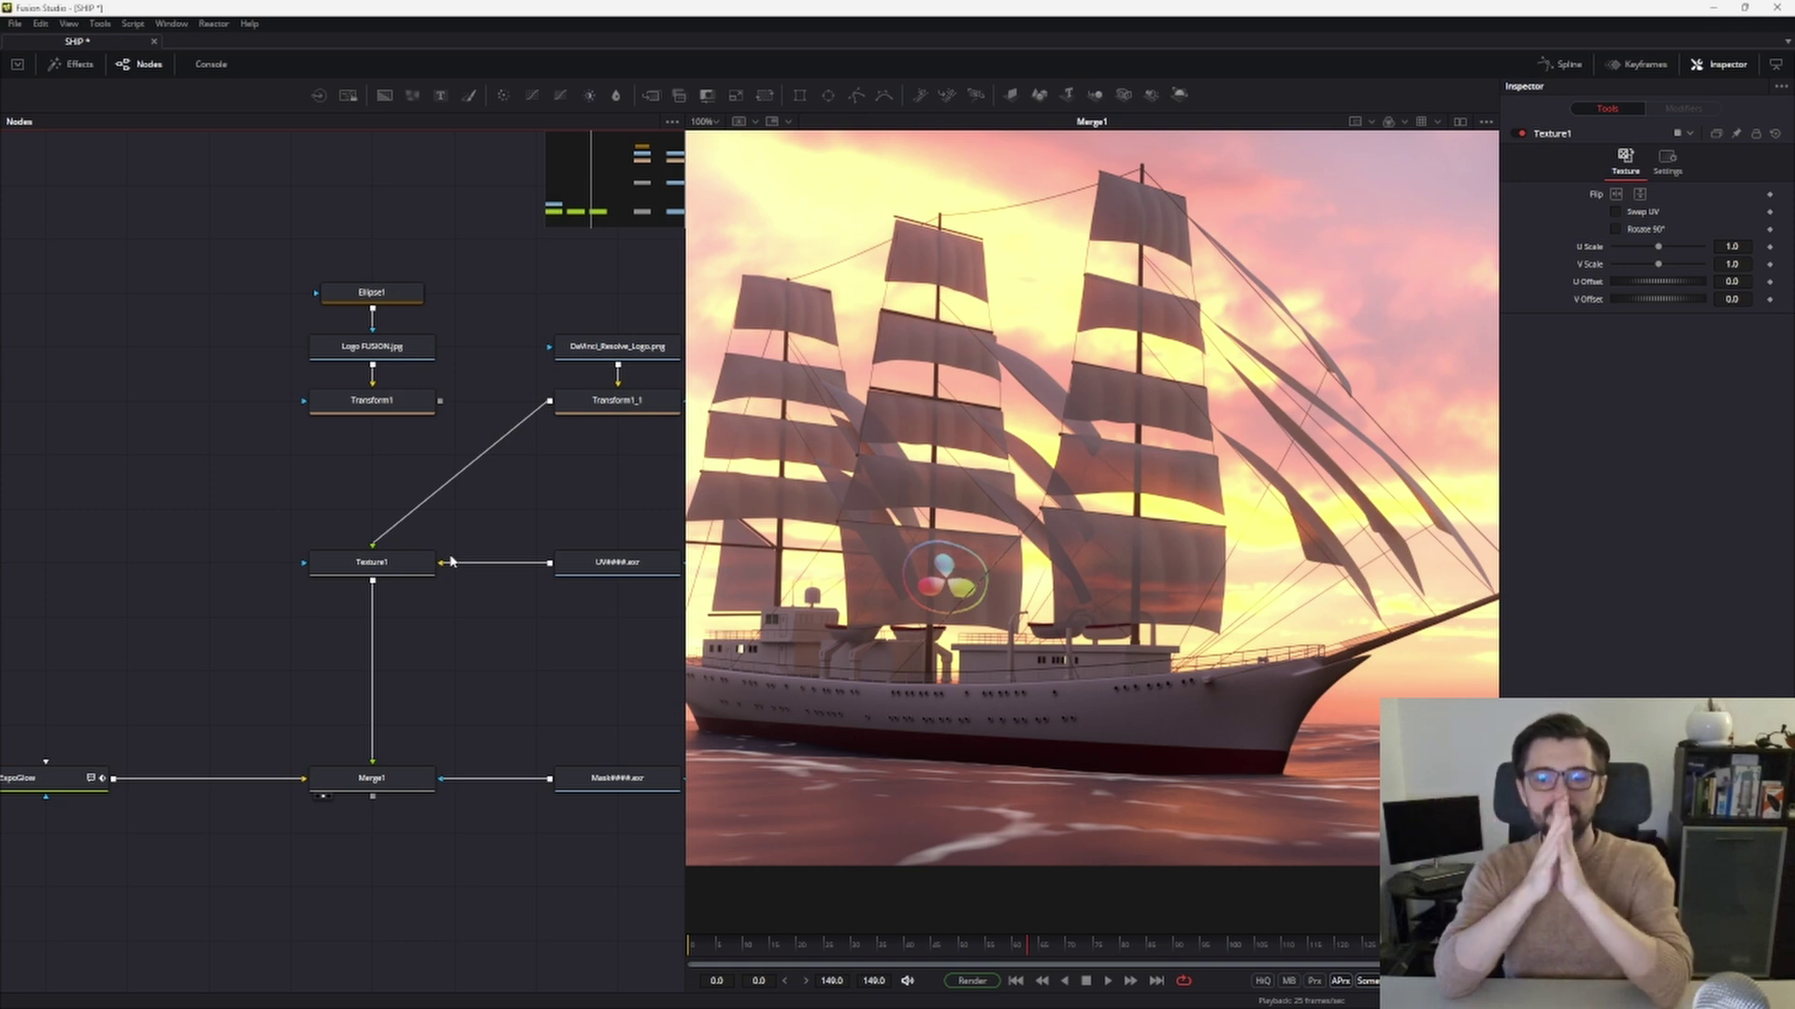
Narrow the node graph area and display the FastExpoGlow output in the viewer at about frame 20.
left_click_drag(563, 572, 461, 544)
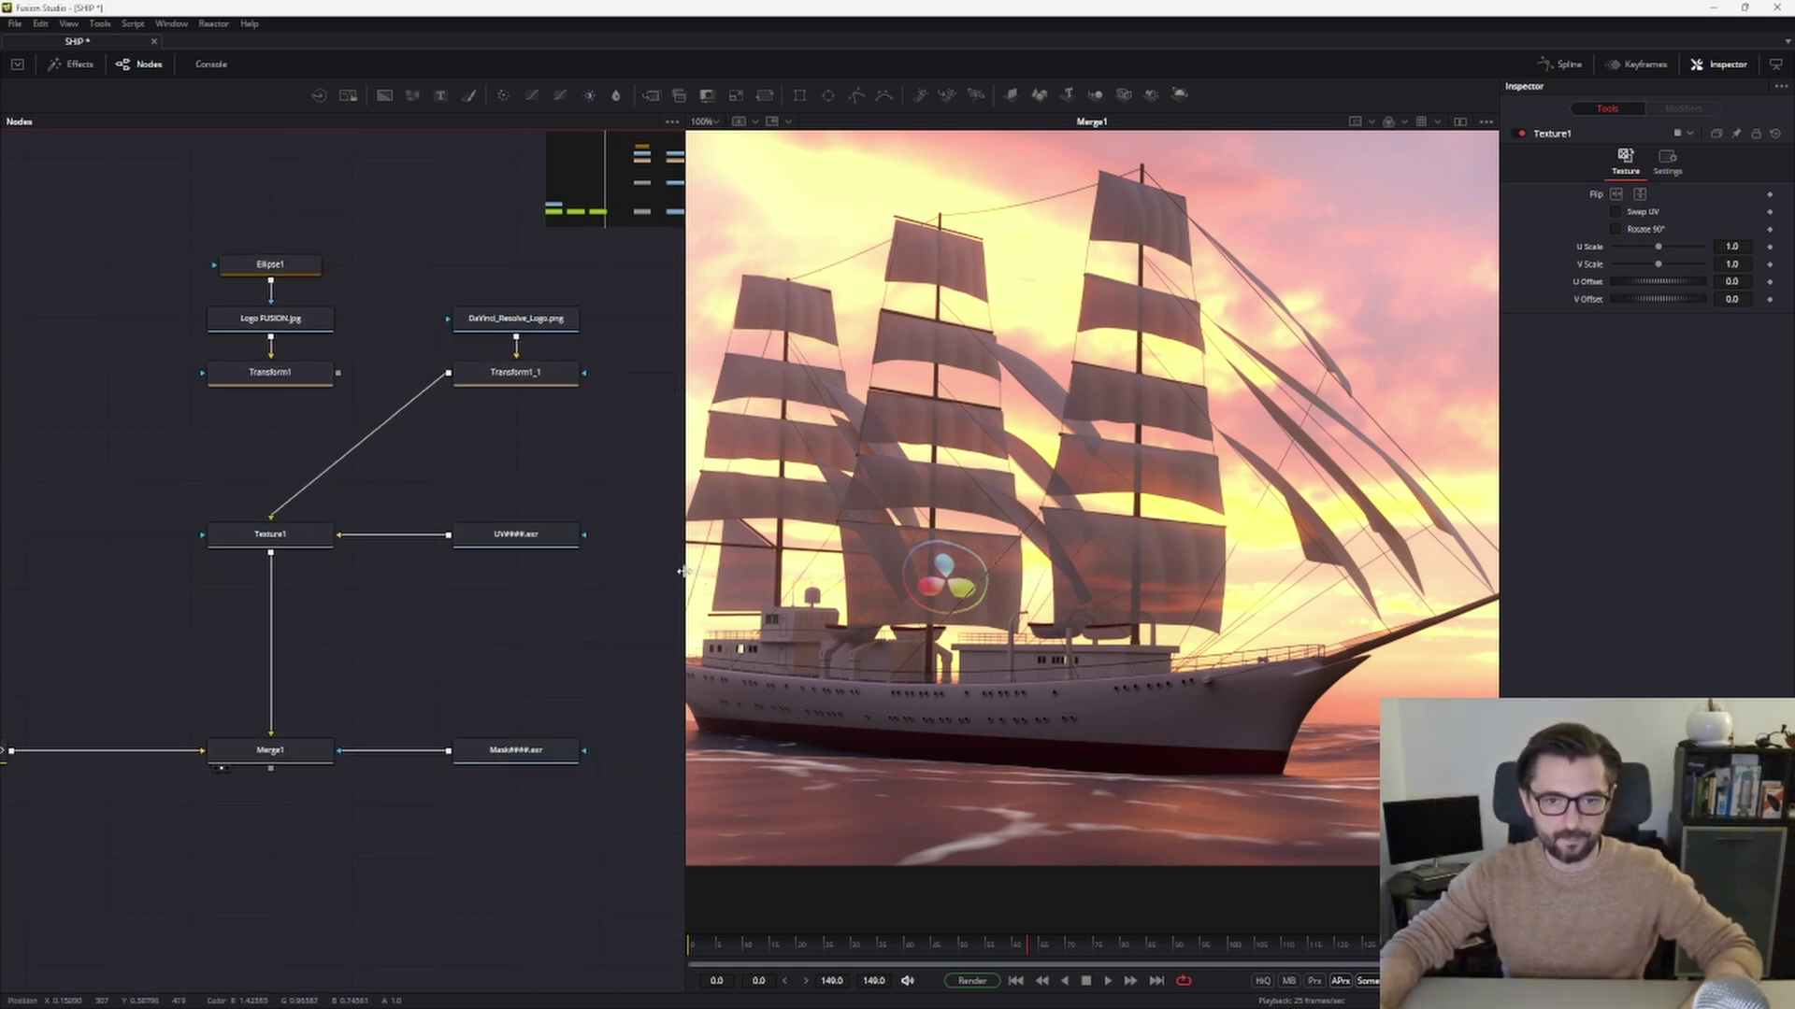
left_click_drag(683, 572, 557, 572)
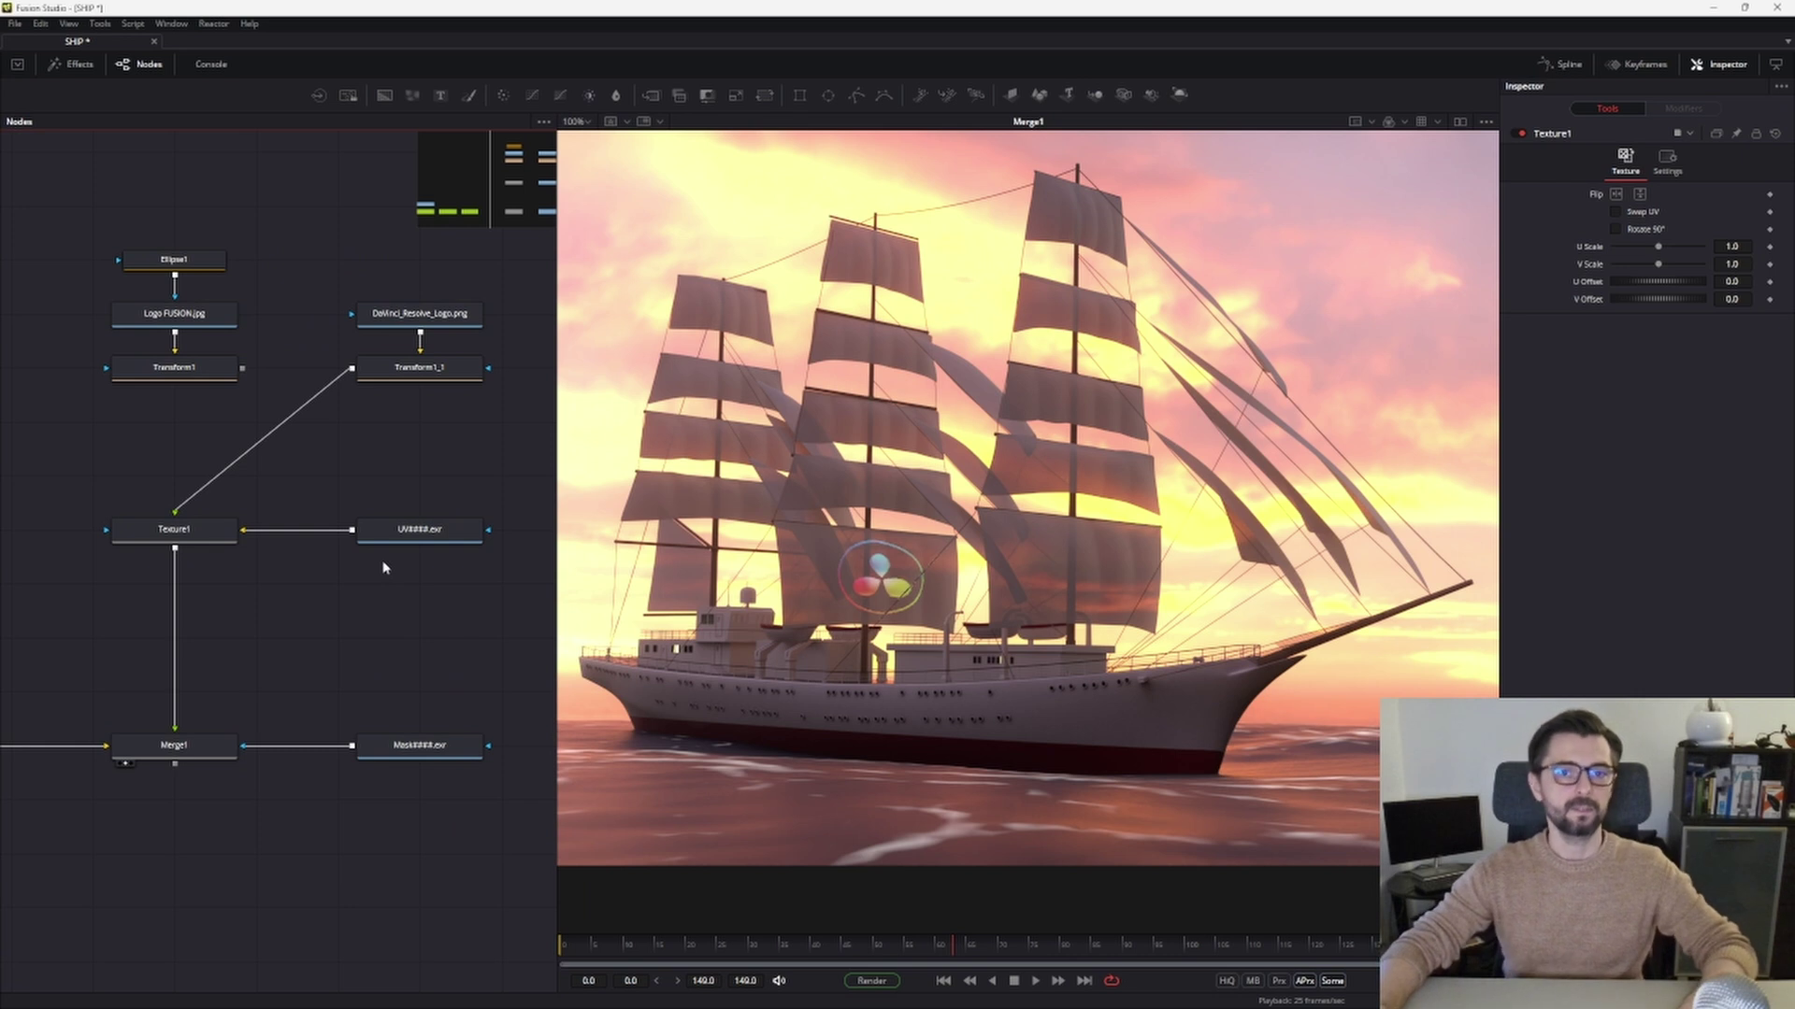
left_click_drag(342, 590, 585, 458)
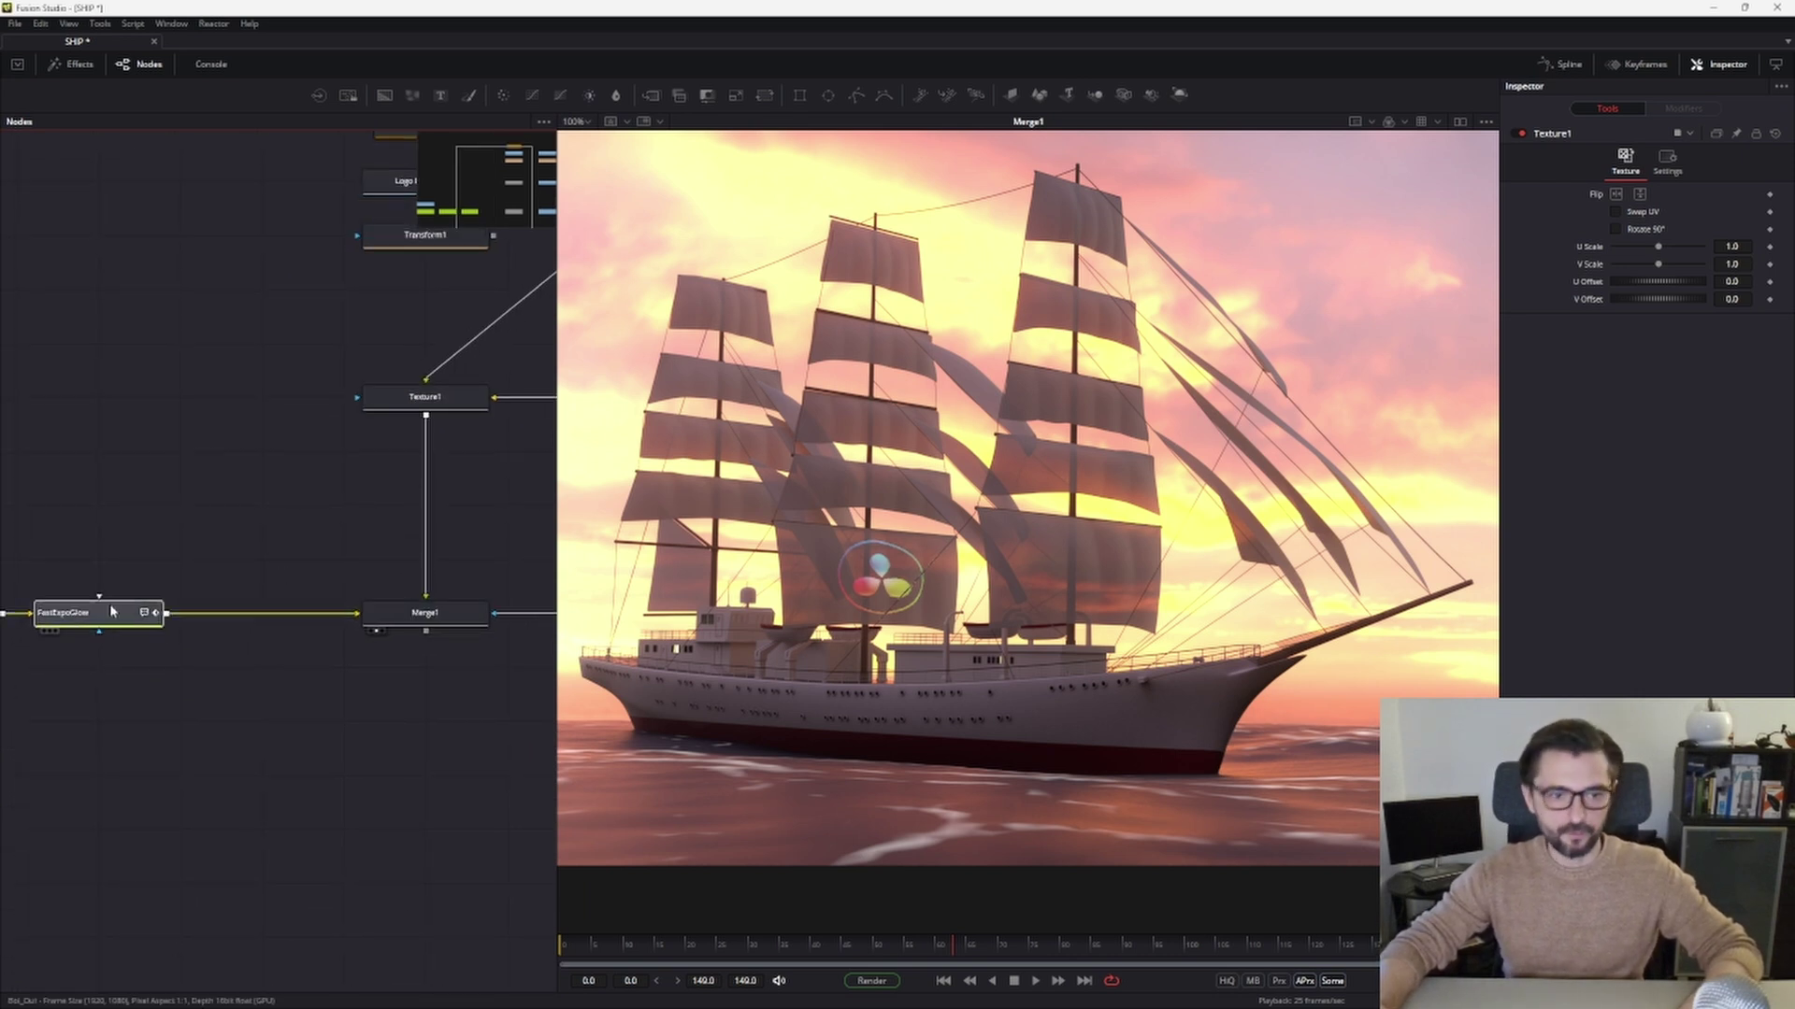
left_click(41, 632)
left_click_drag(482, 563, 283, 578)
left_click_drag(822, 948, 684, 950)
left_click_drag(275, 710, 166, 734)
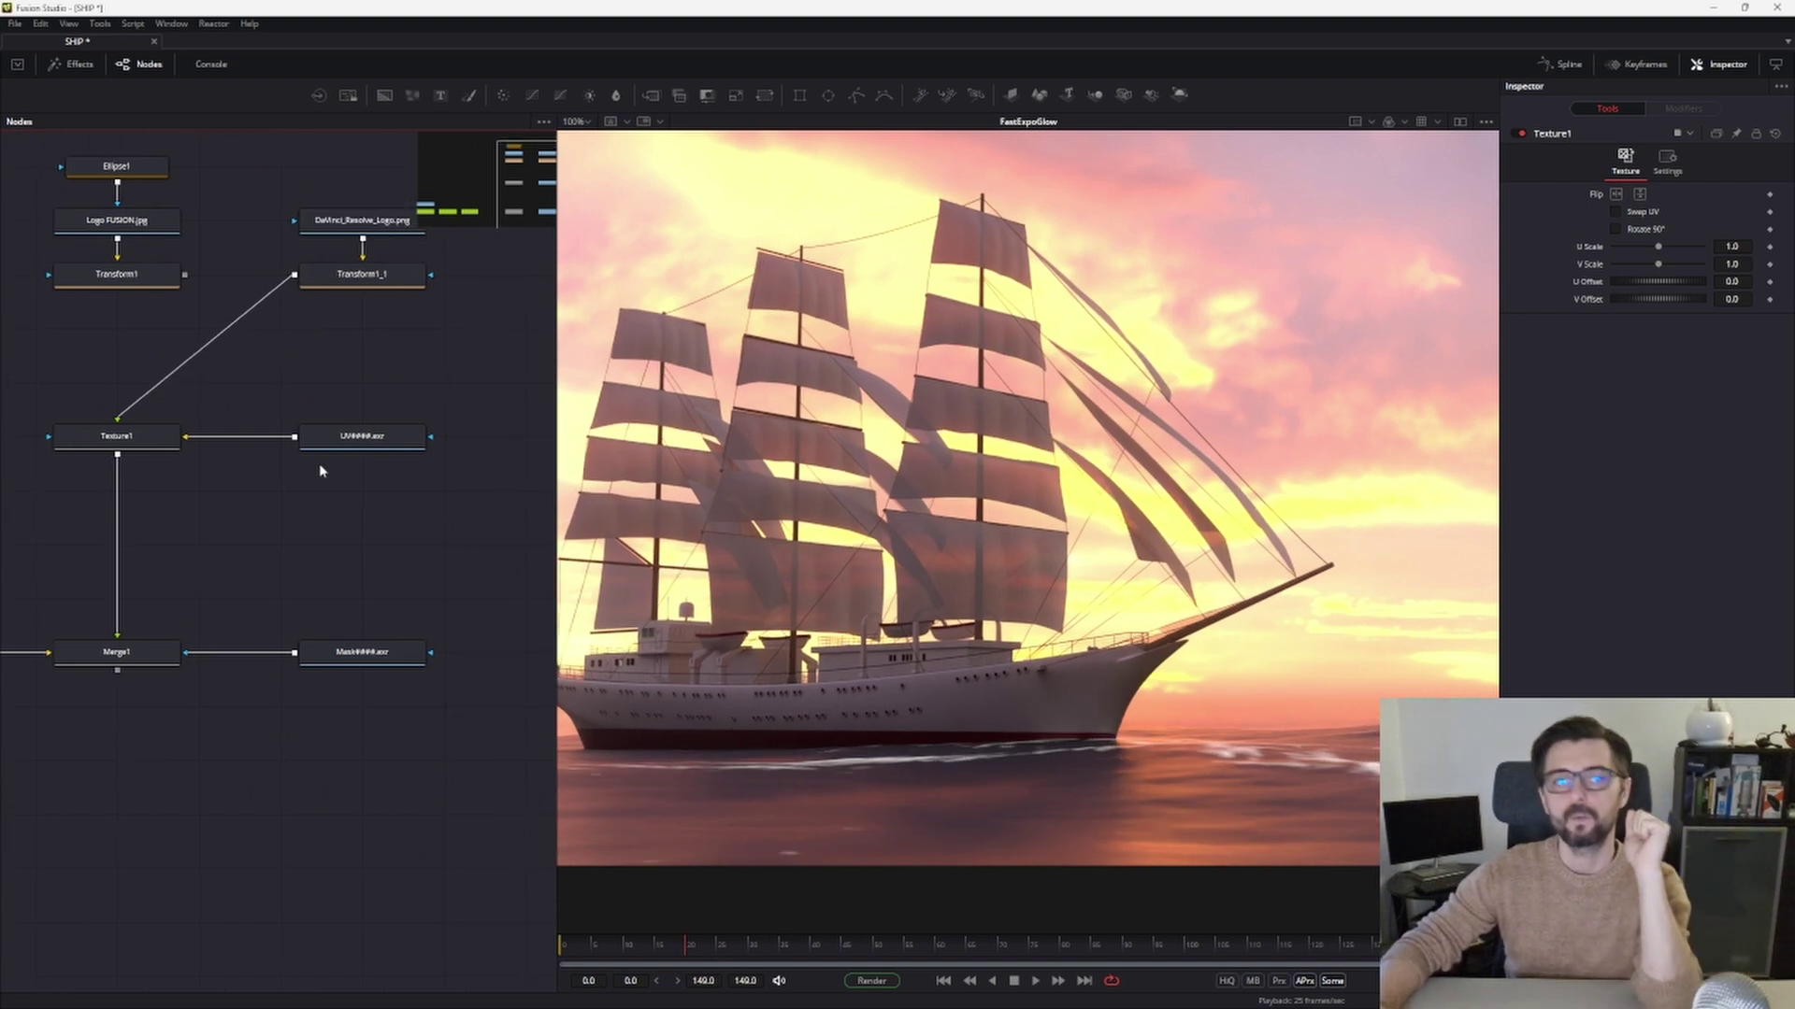
Display the UV####.exr pass and the Mask####.exr pass in the viewer.
key("1")
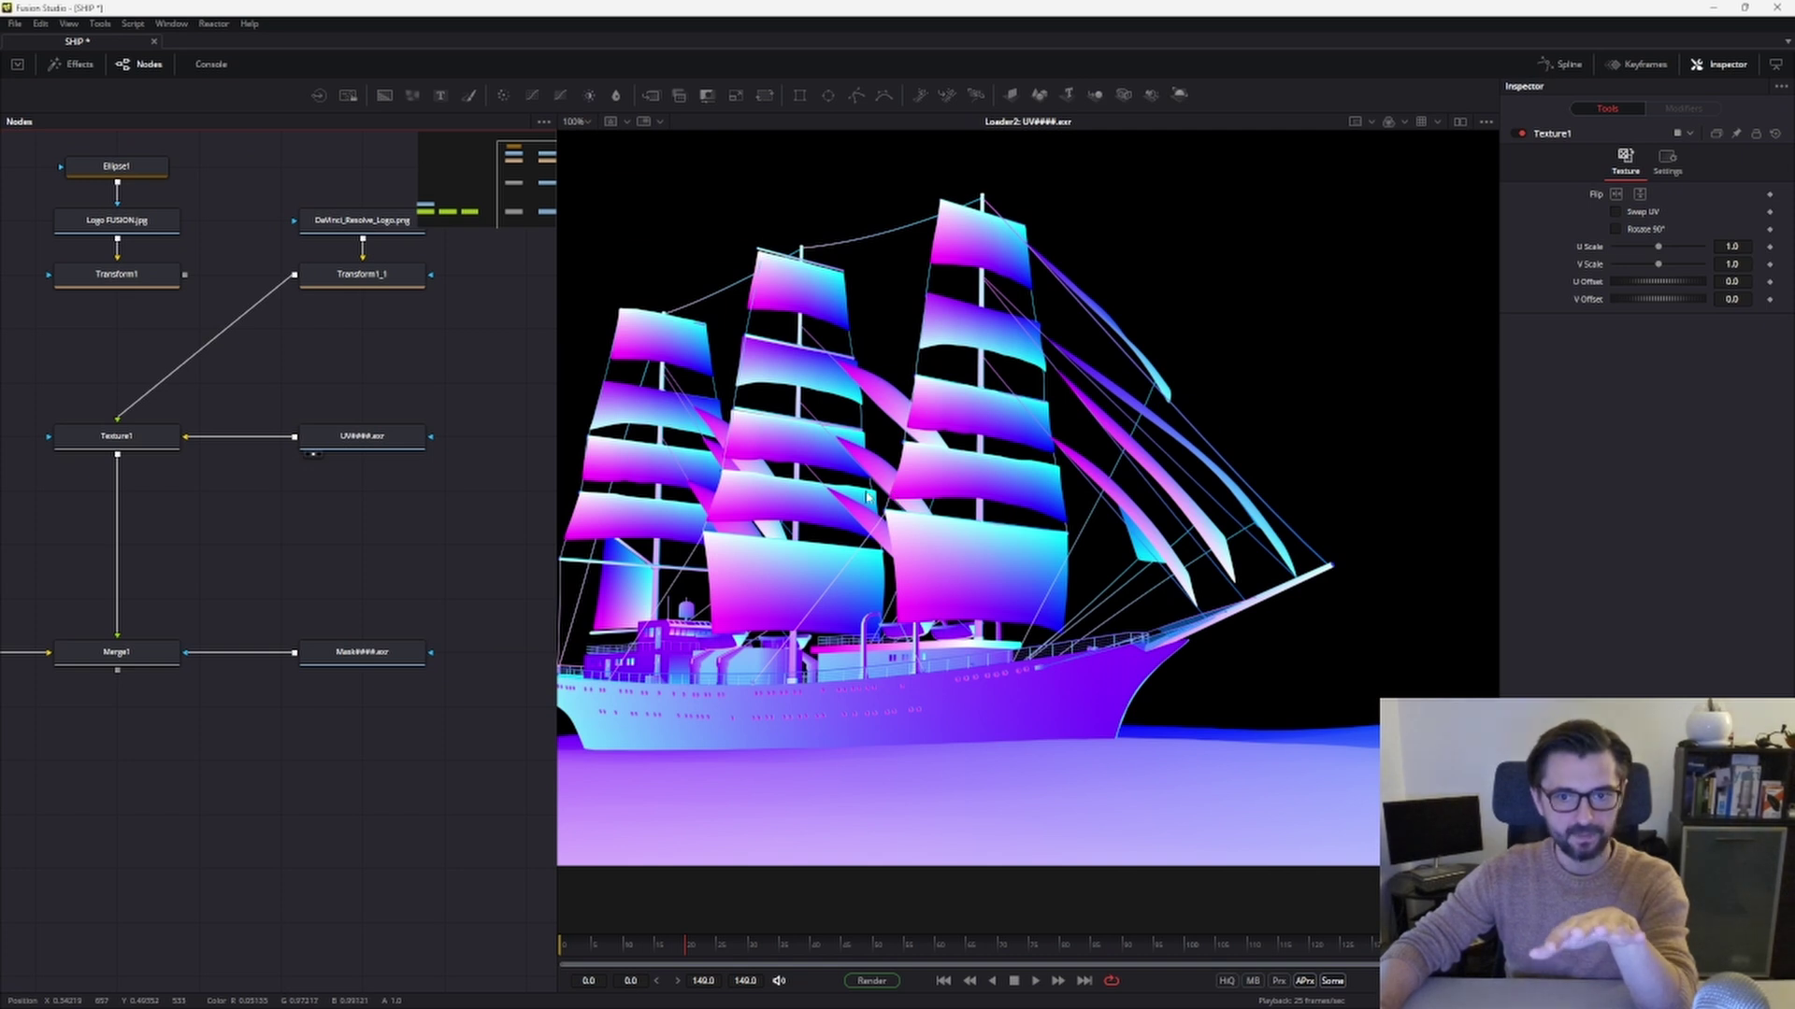
left_click_drag(864, 493, 926, 468)
left_click_drag(396, 650, 888, 587)
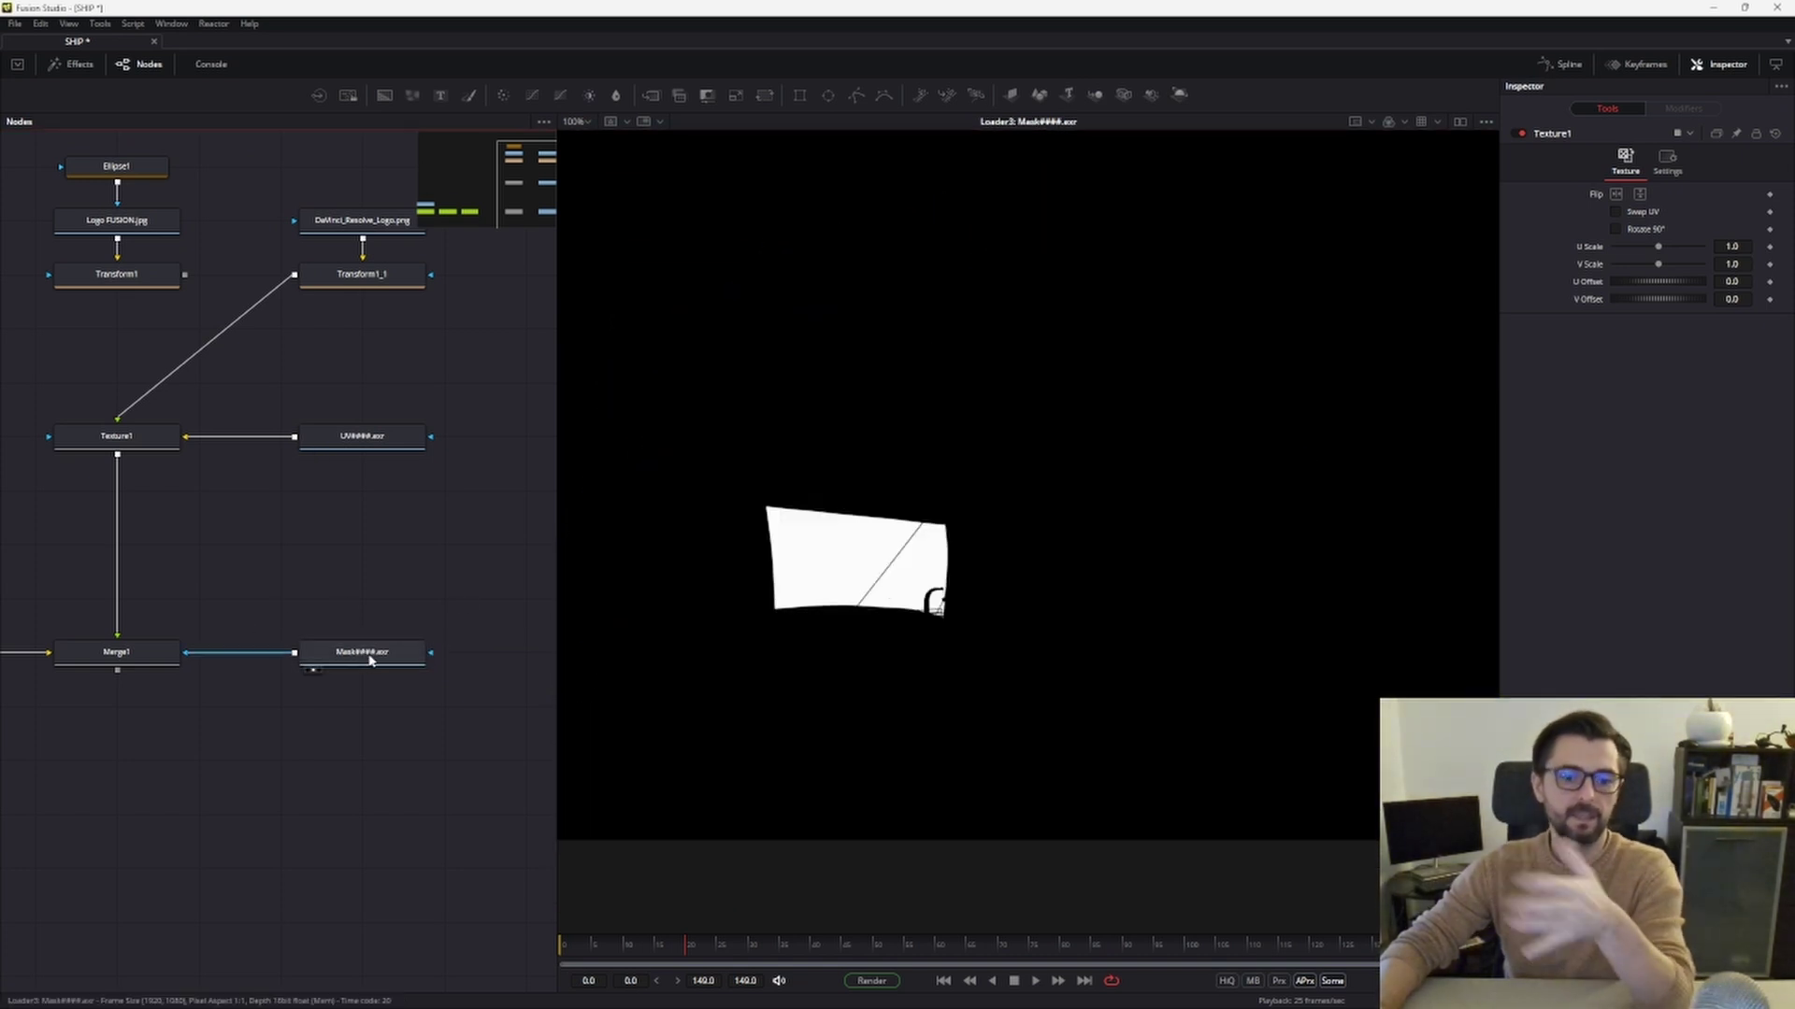
Compare the Merge1 composite with the Mask####.exr sail mask in the viewer.
left_click_drag(242, 670, 371, 638)
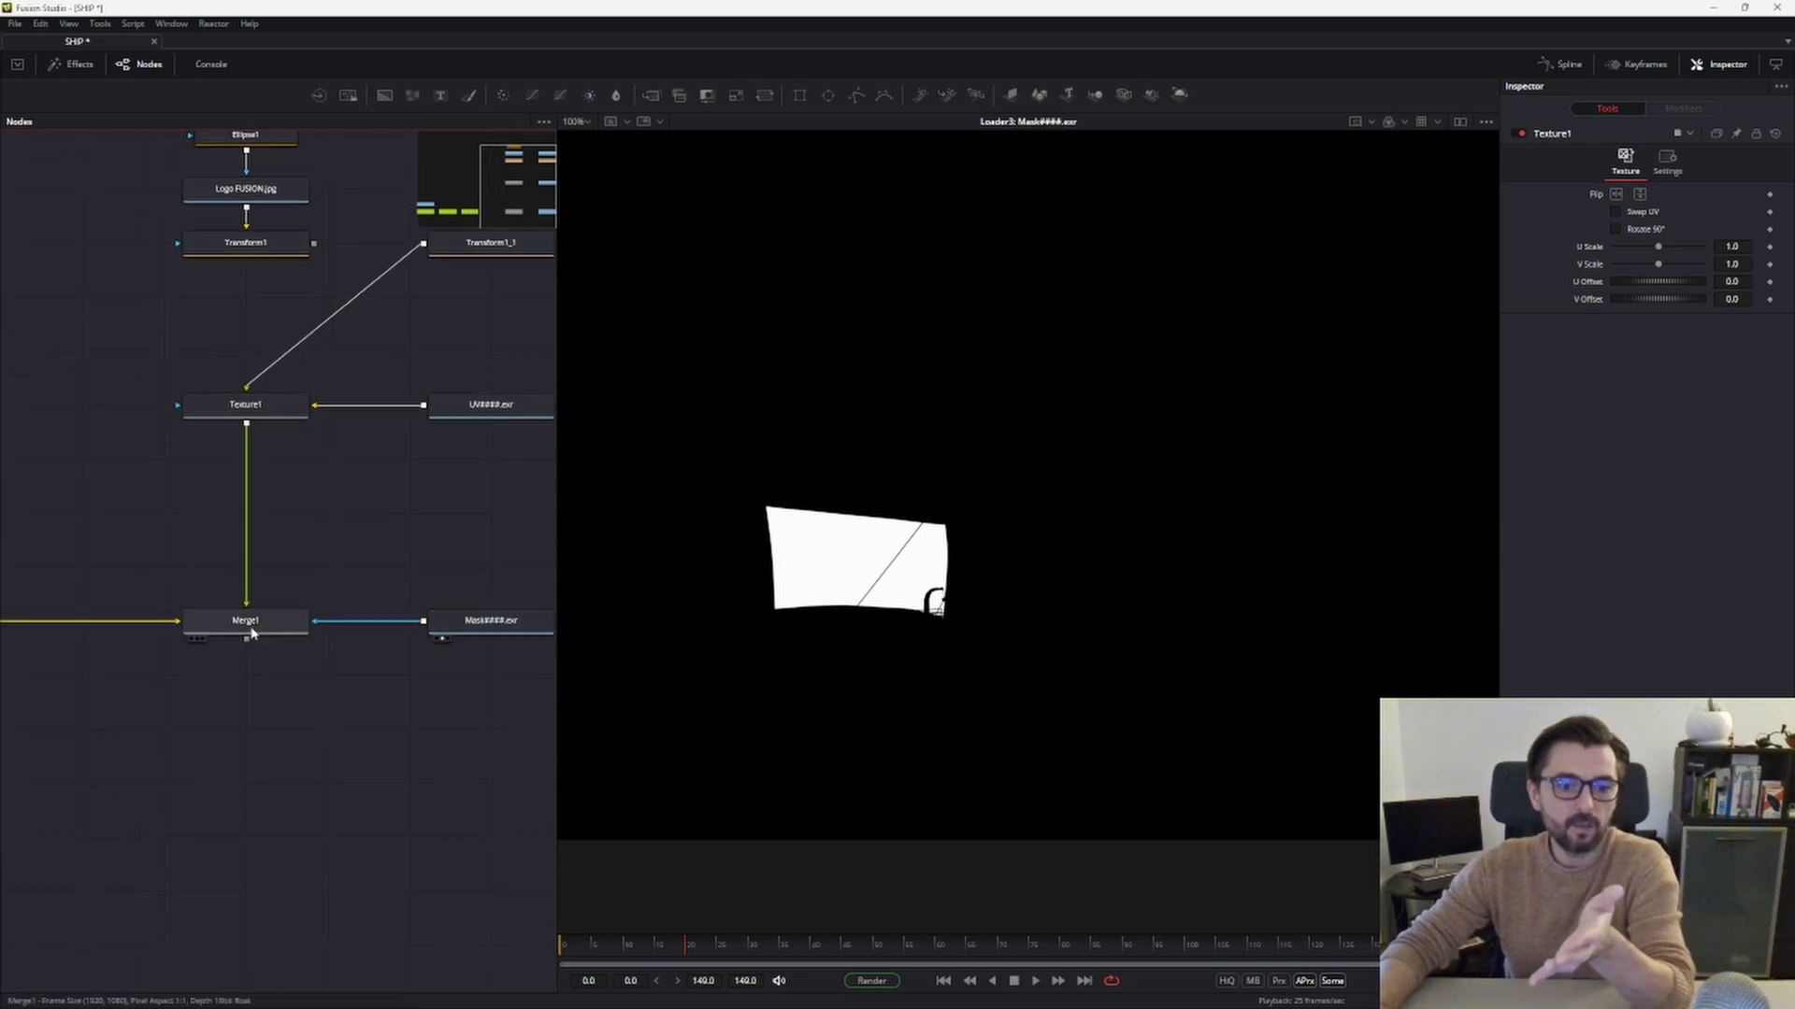
key("1")
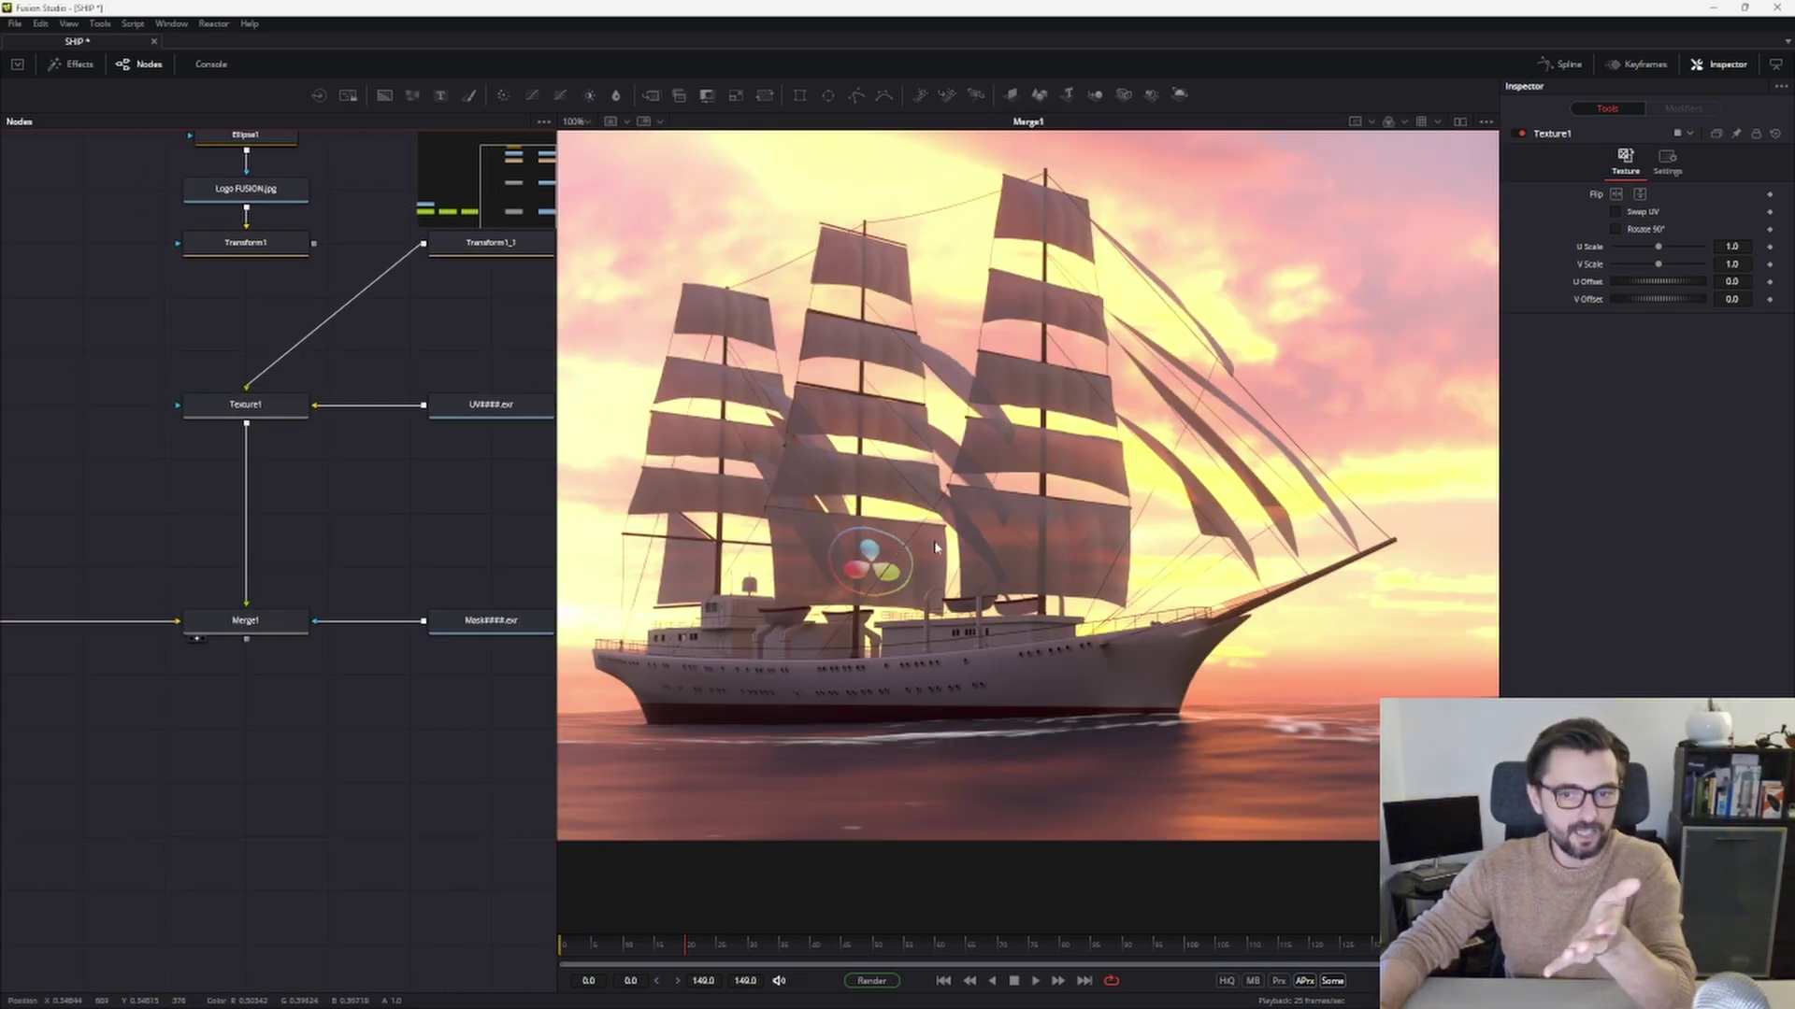
left_click_drag(364, 546, 289, 530)
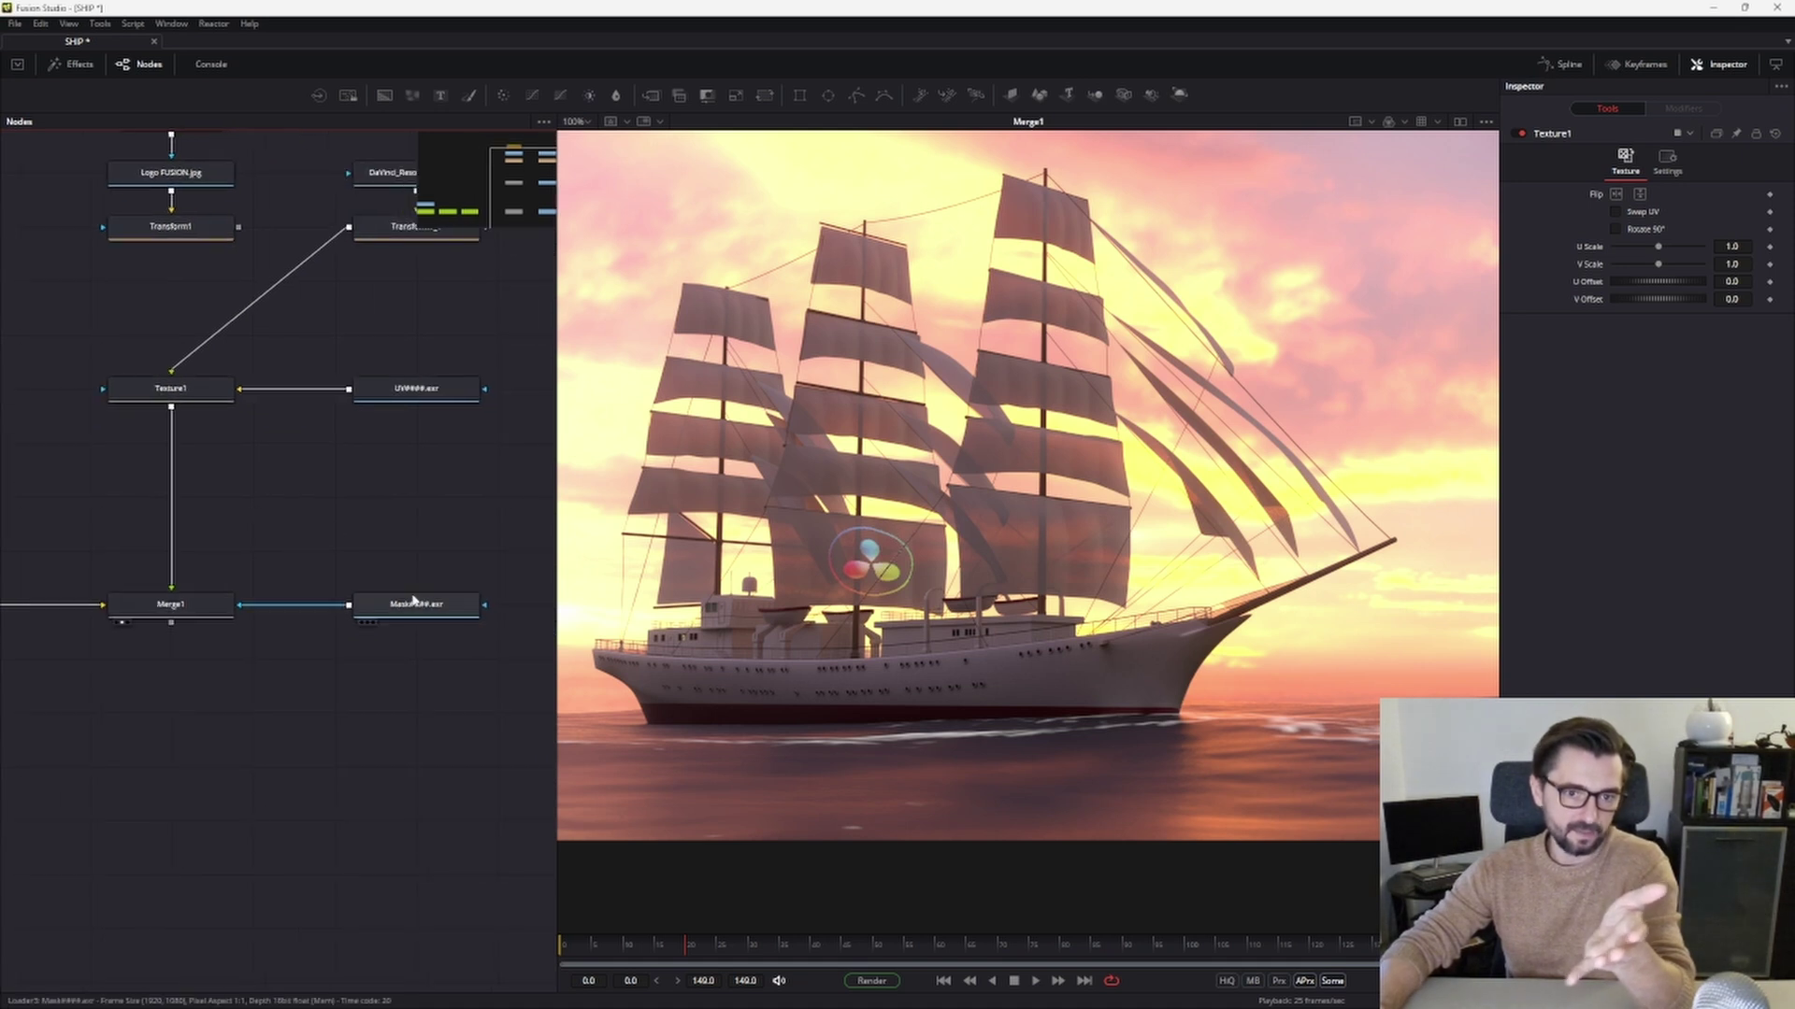
left_click(416, 604)
key("1")
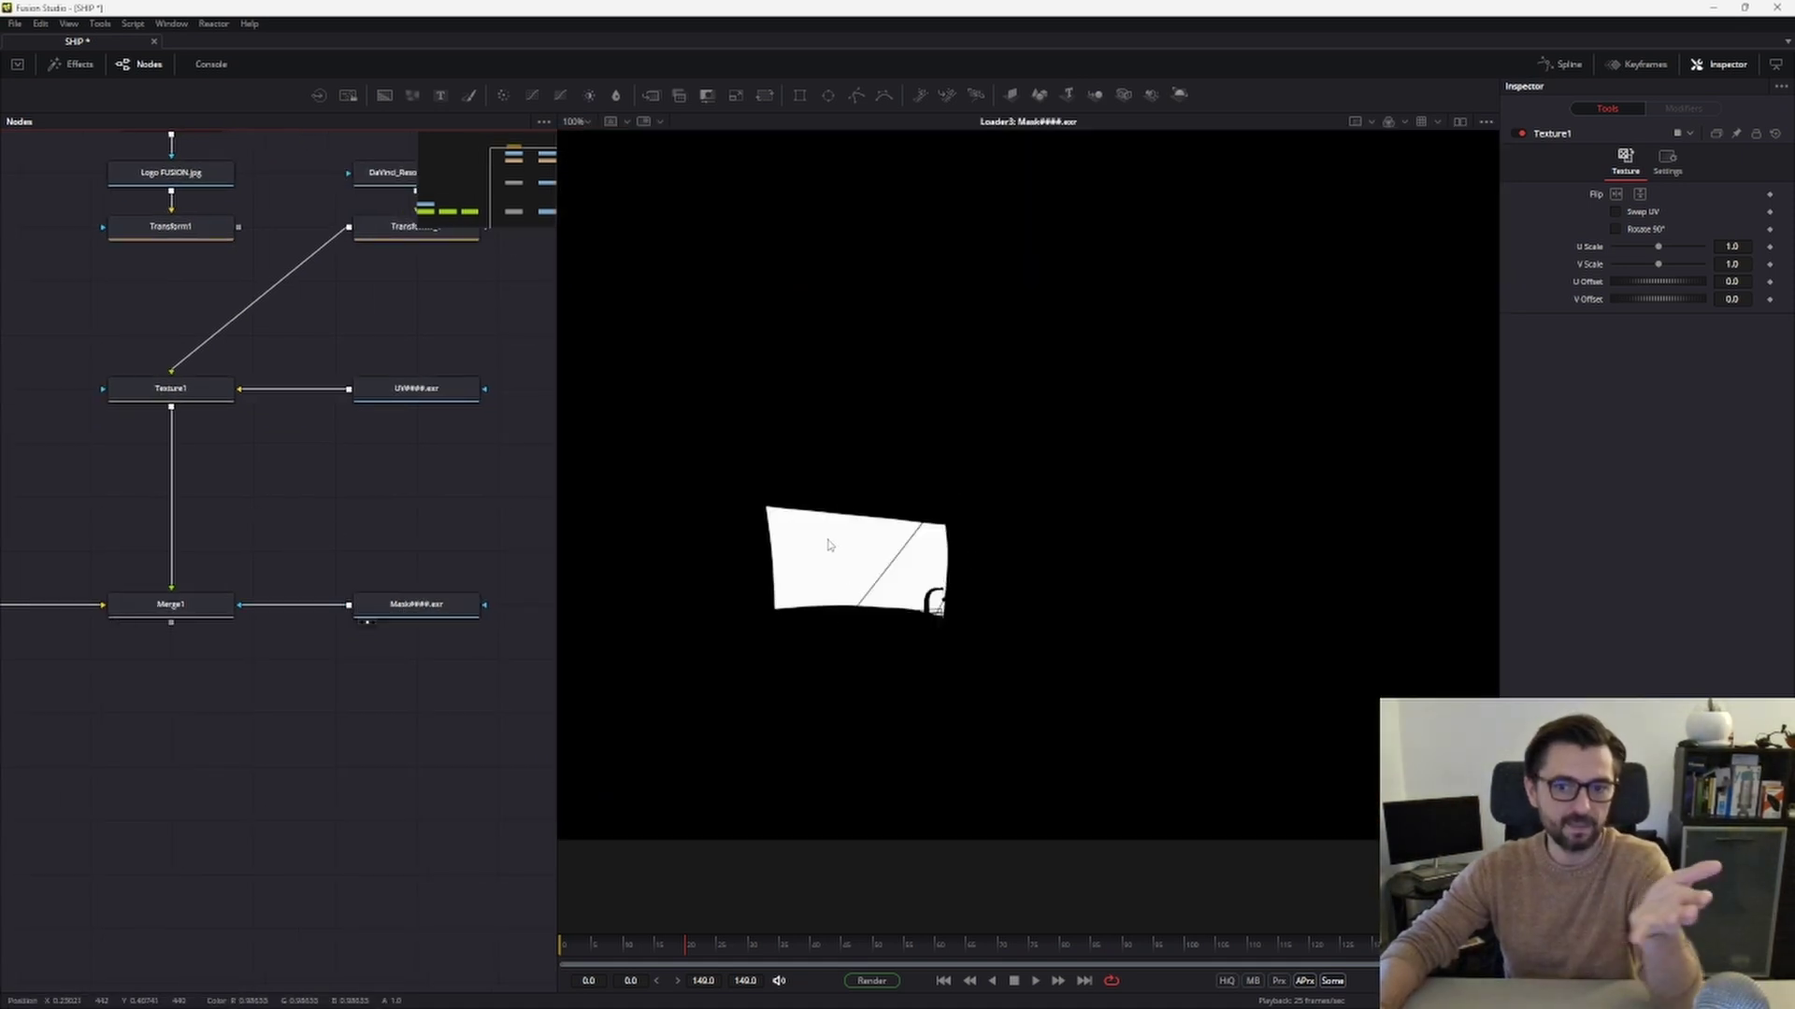
Display Merge1 in the viewer and examine the logo on the middle sail up close.
left_click_drag(221, 603, 825, 572)
scroll(824, 572, "up", 3)
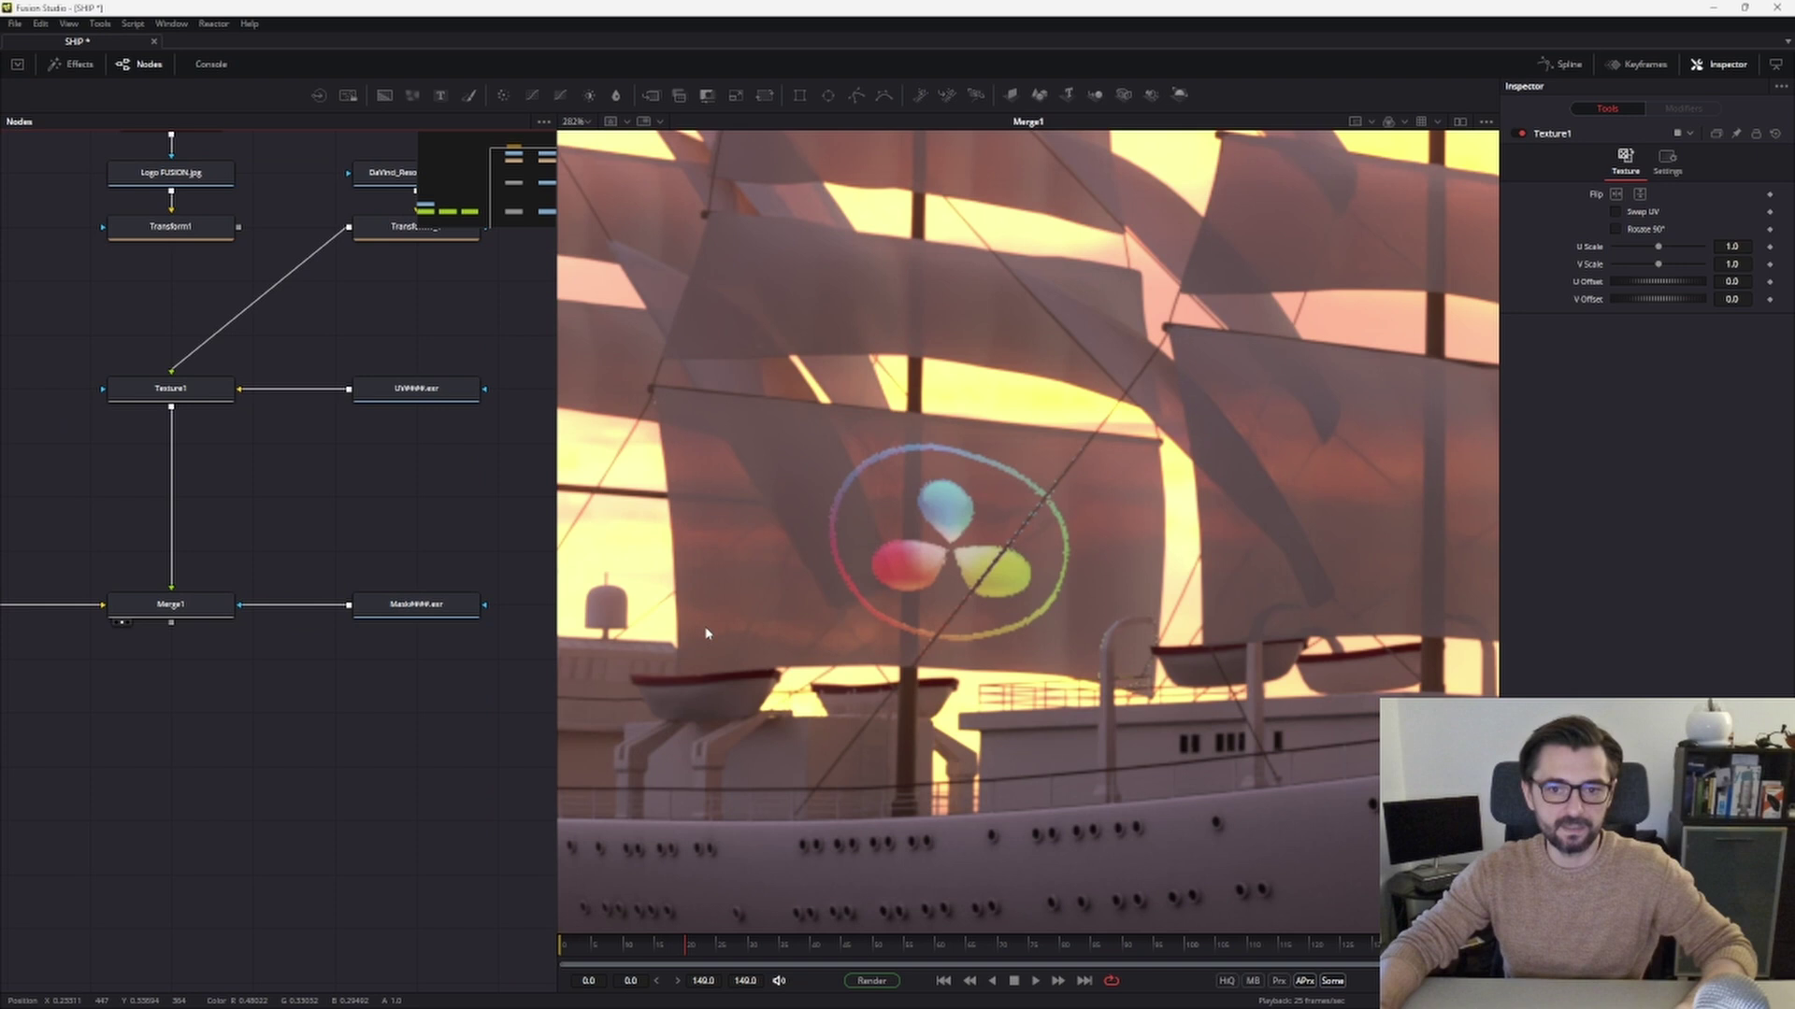
scroll(827, 509, "down", 2)
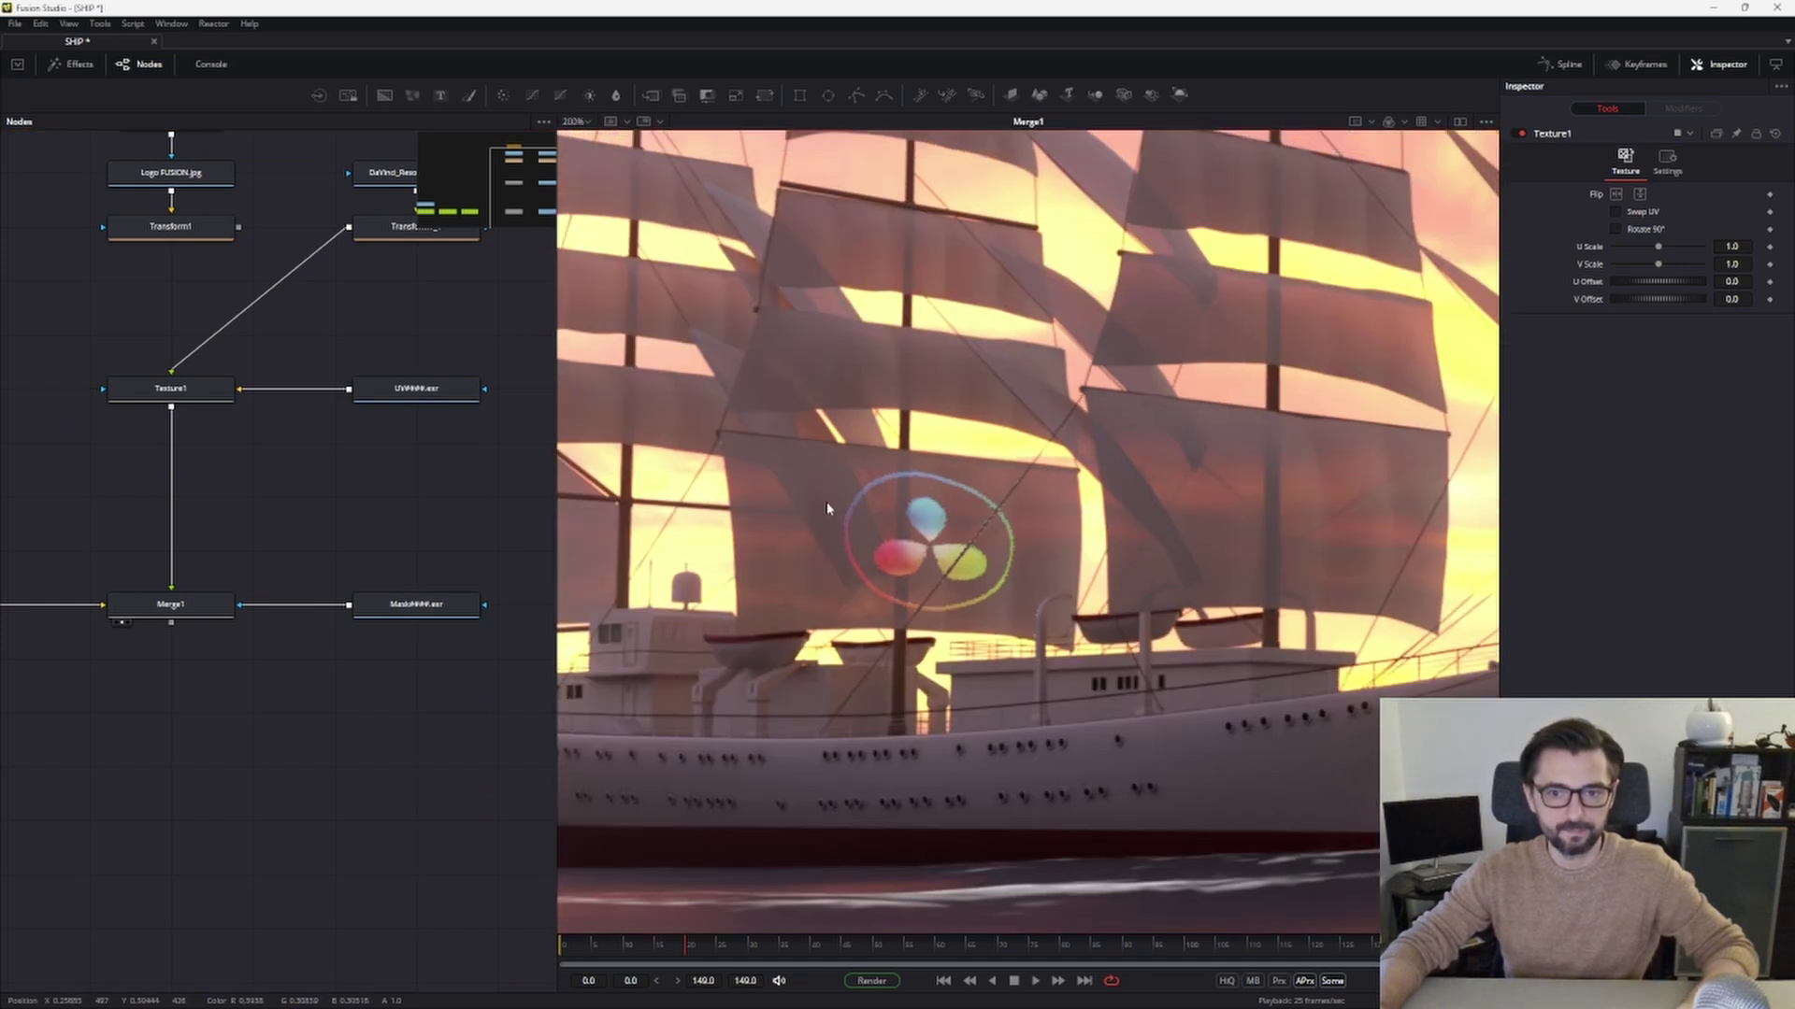
Select the Texture1 node, then its UV####.exr input loader, and examine the UV pass in the viewer.
mouse_move(276, 552)
left_mouse_down()
mouse_move(279, 602)
mouse_move(281, 587)
left_mouse_up()
left_click(209, 505)
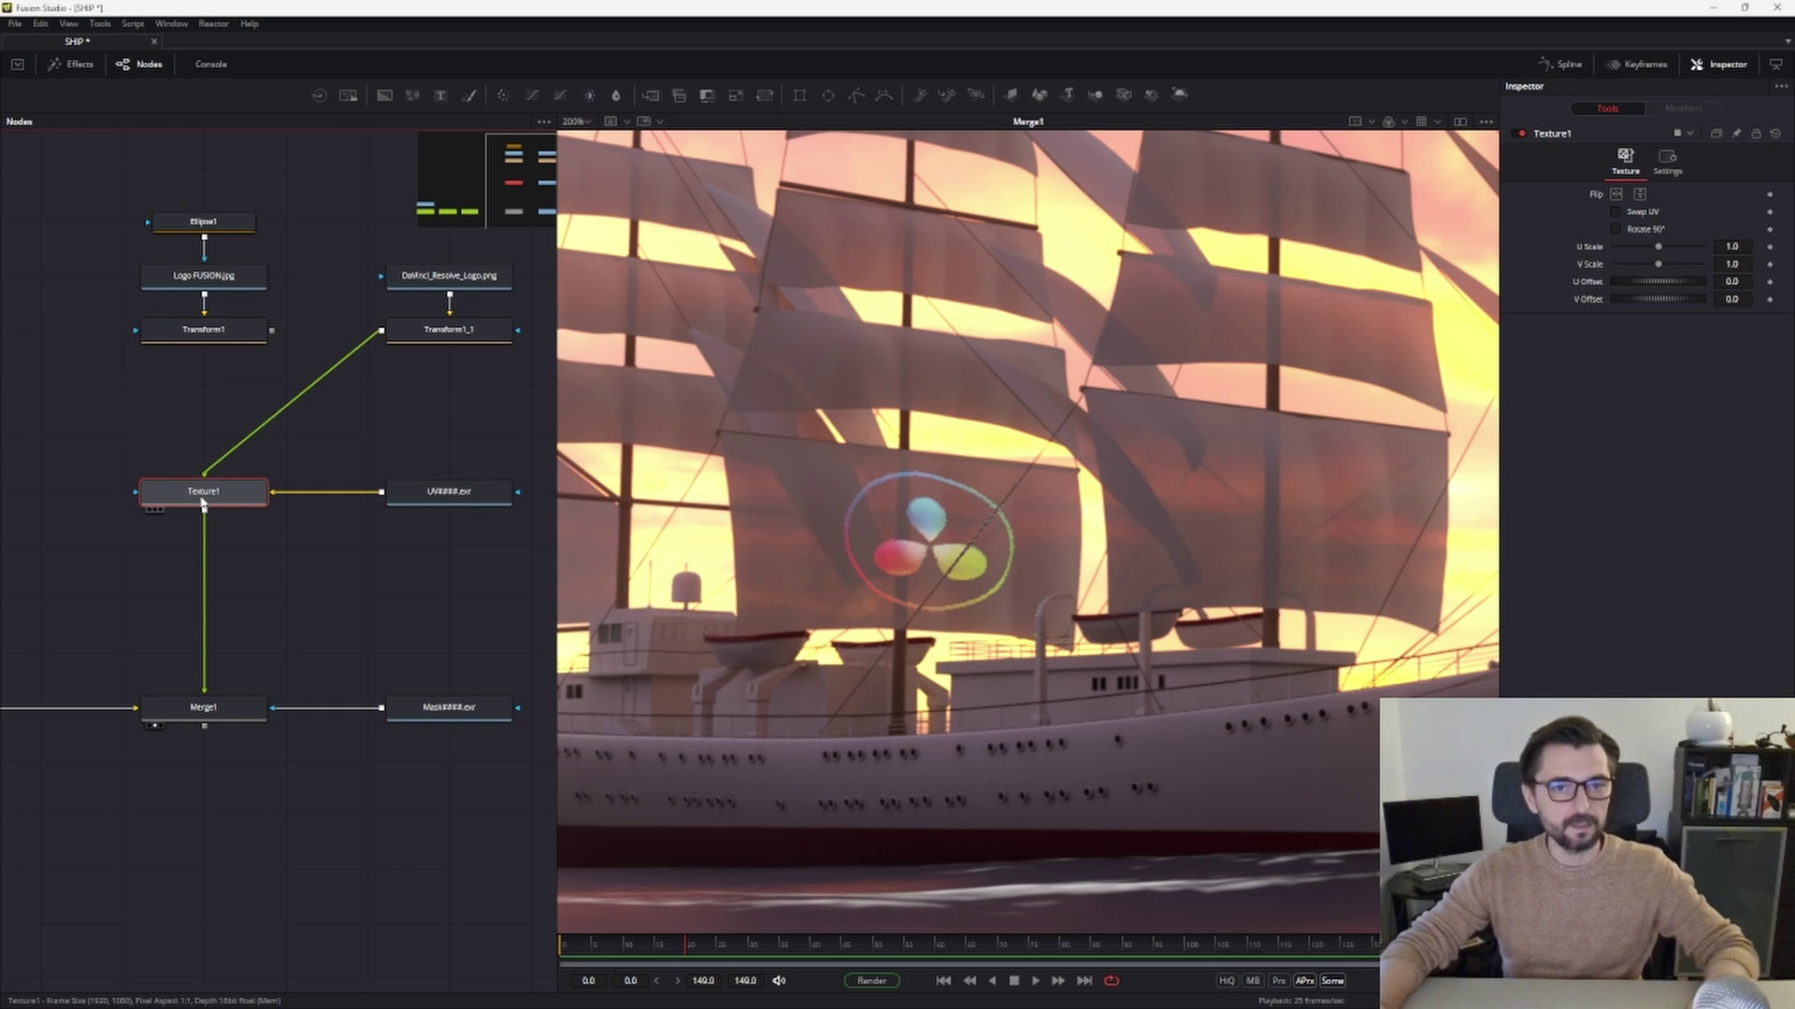
left_click_drag(230, 504, 214, 524)
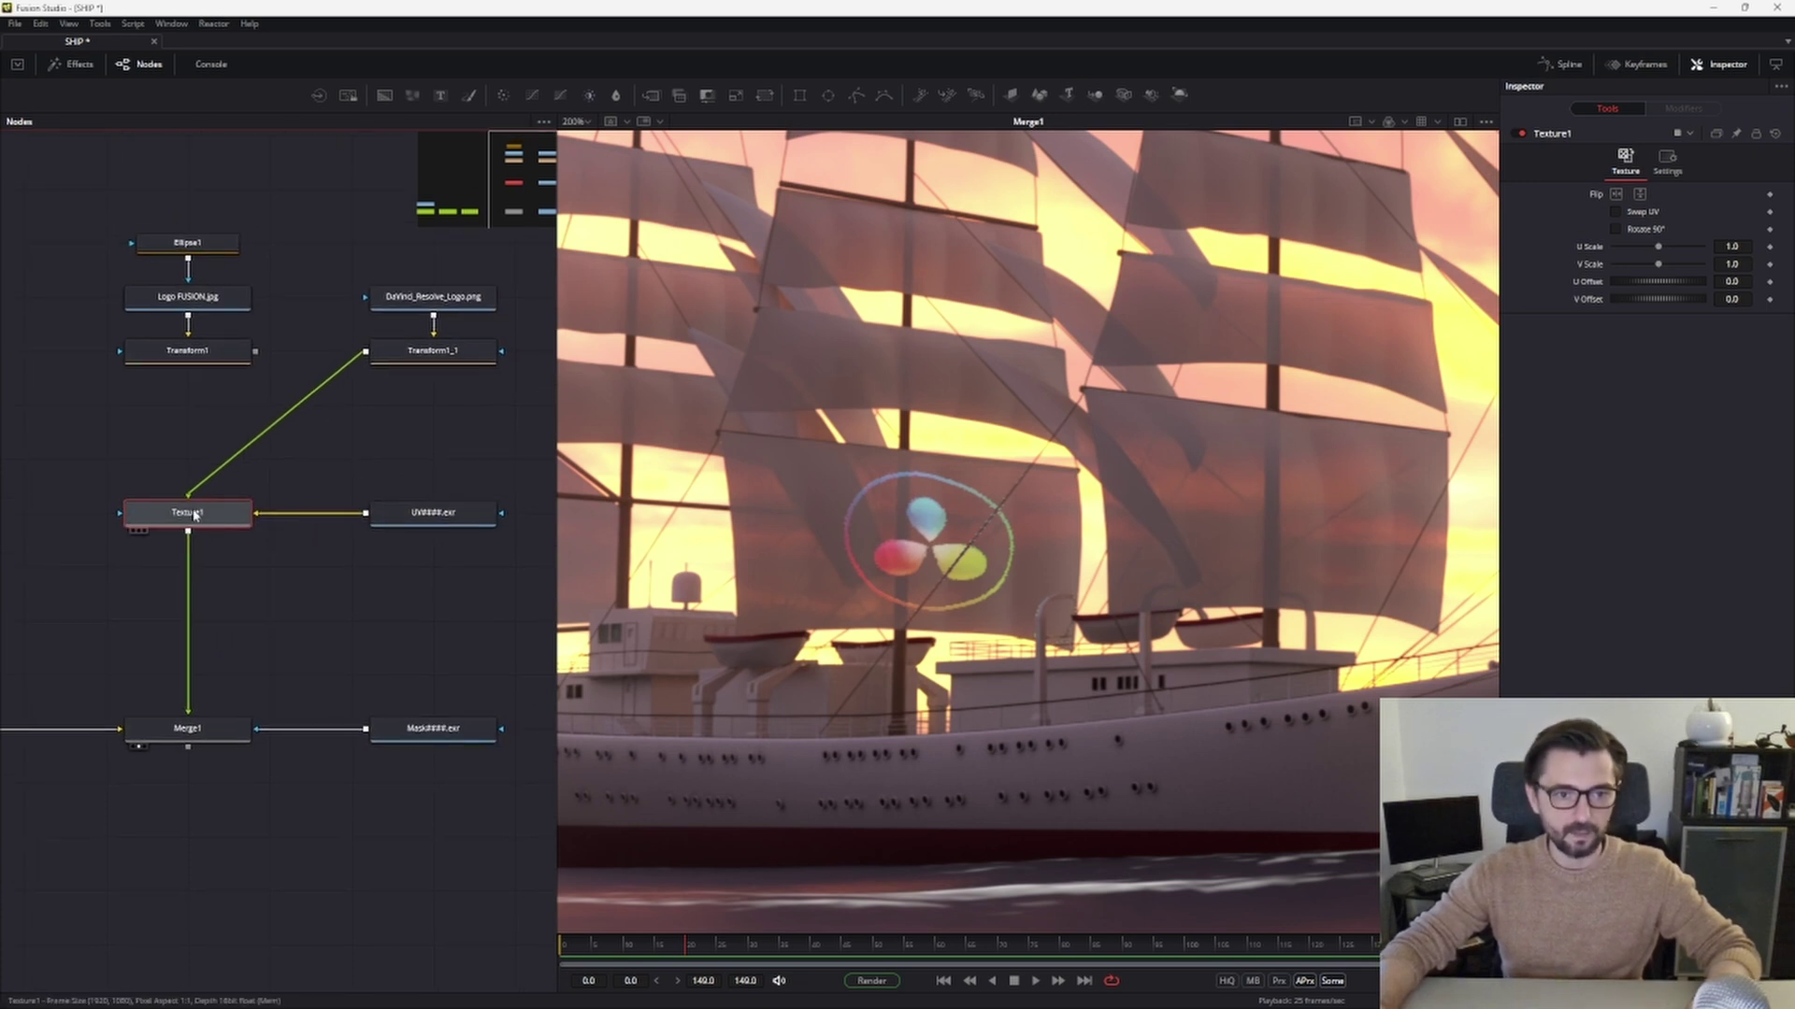
left_click(433, 512)
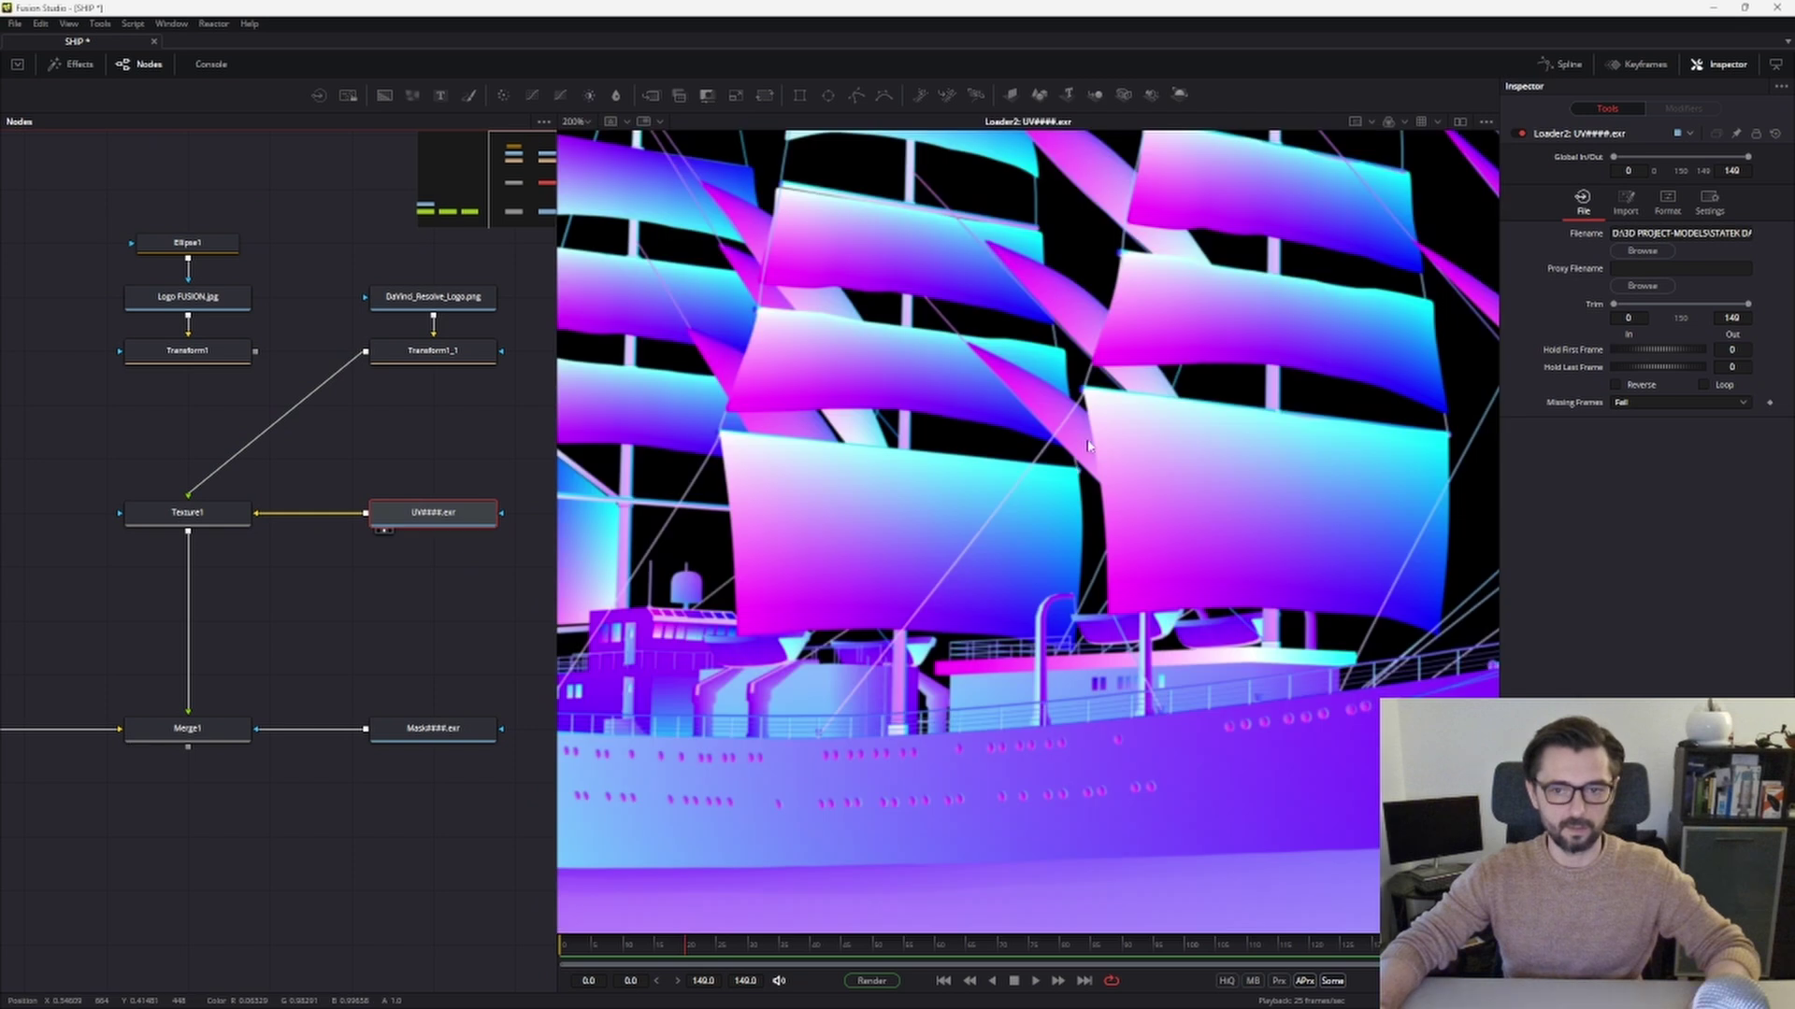
key("1")
scroll(981, 481, "down", 2)
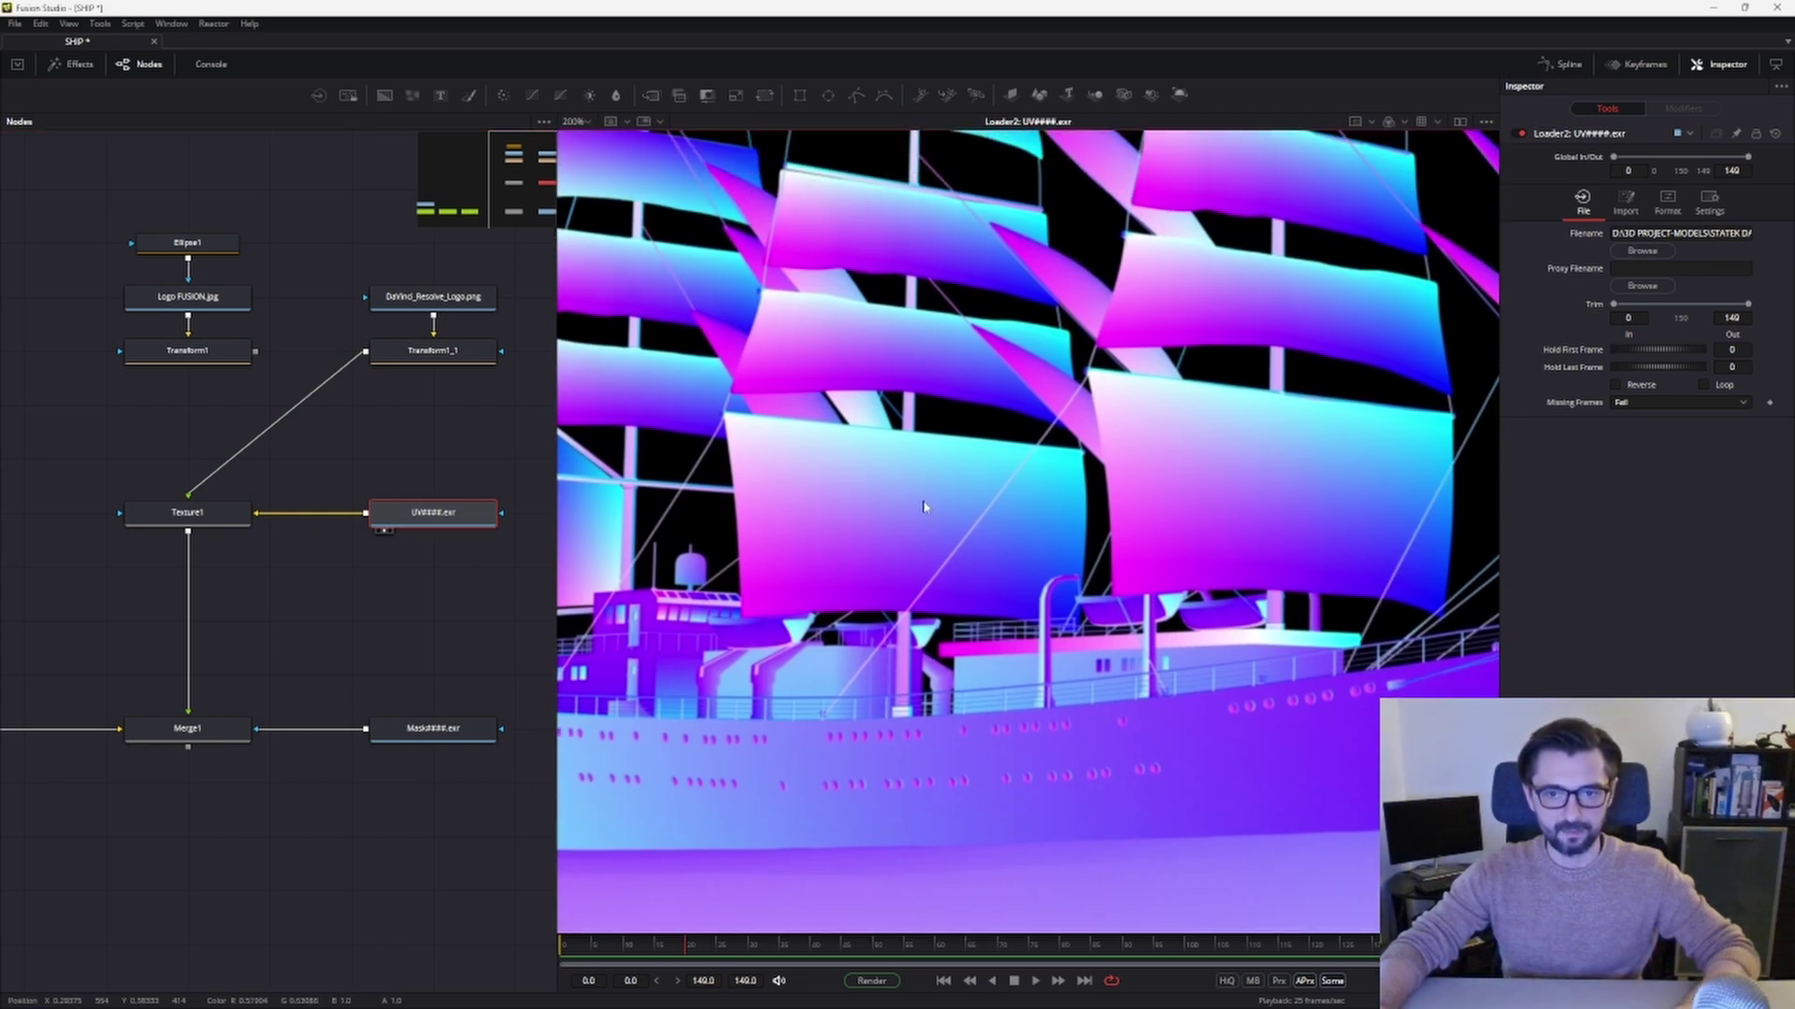
scroll(923, 498, "down", 2)
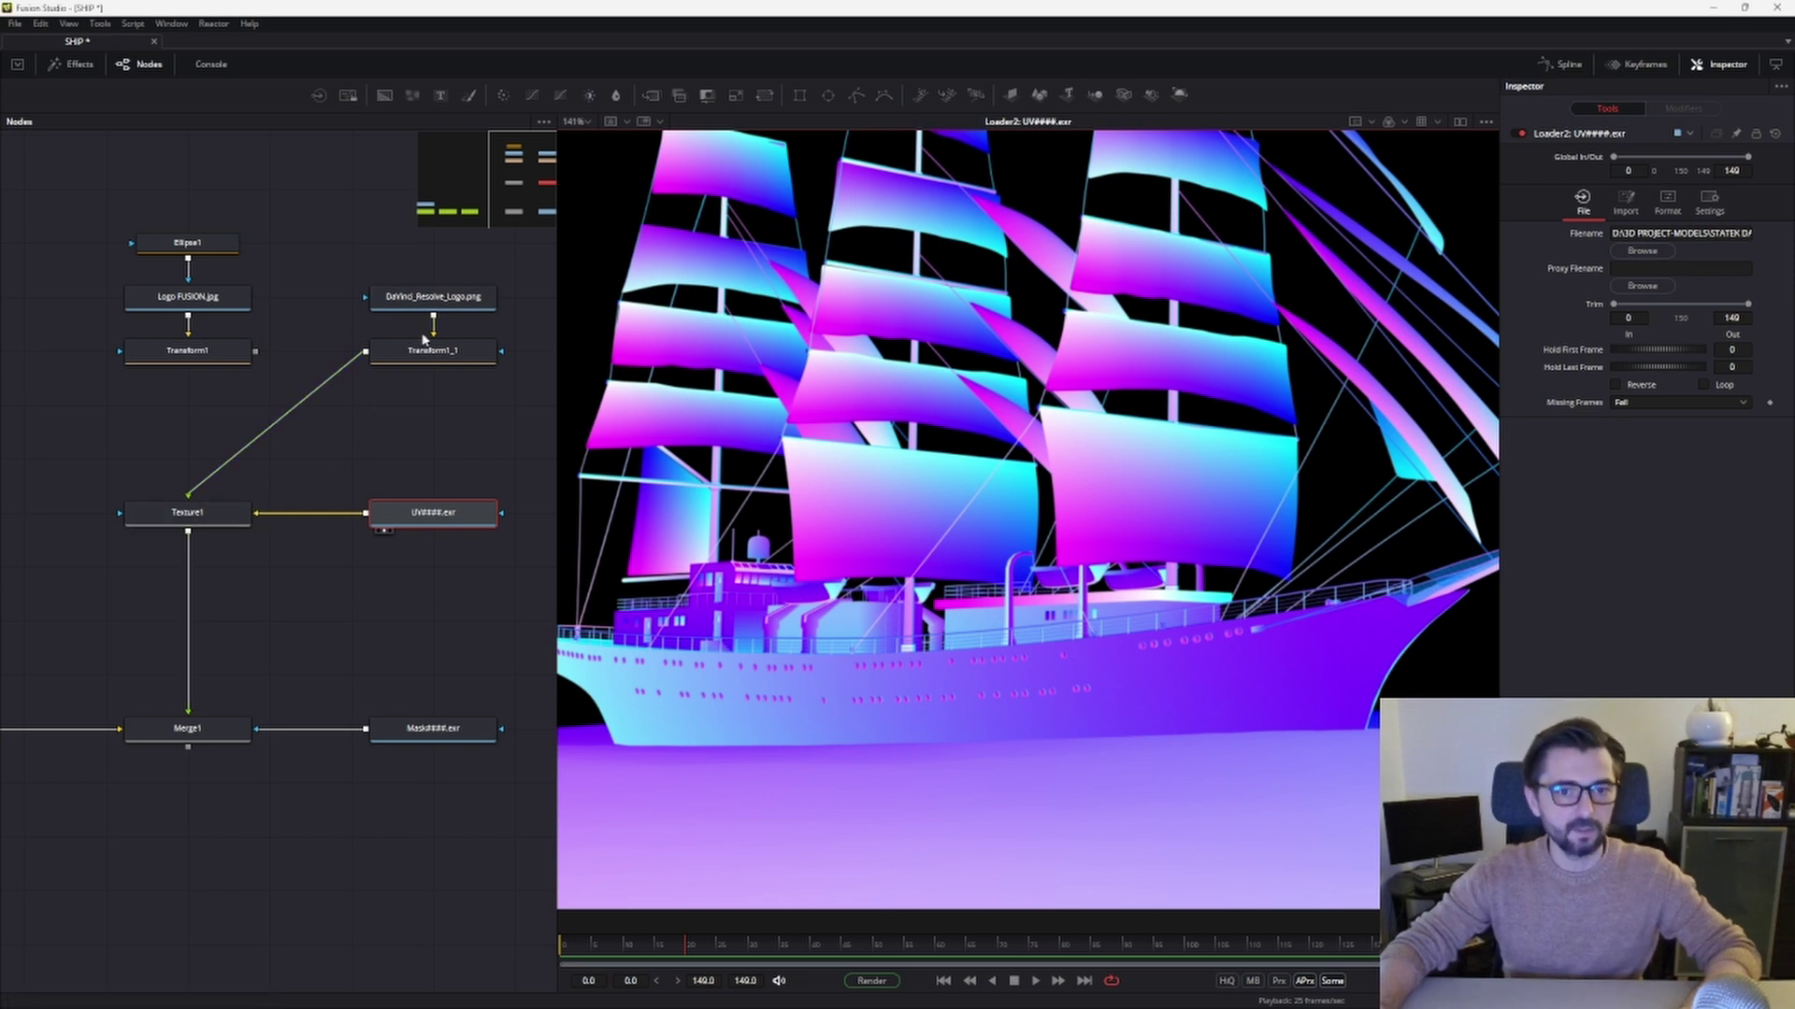
Display the DaVinci_Resolve_Logo.png image and its Transform1_1 output in the viewer.
left_click_drag(425, 299, 1061, 296)
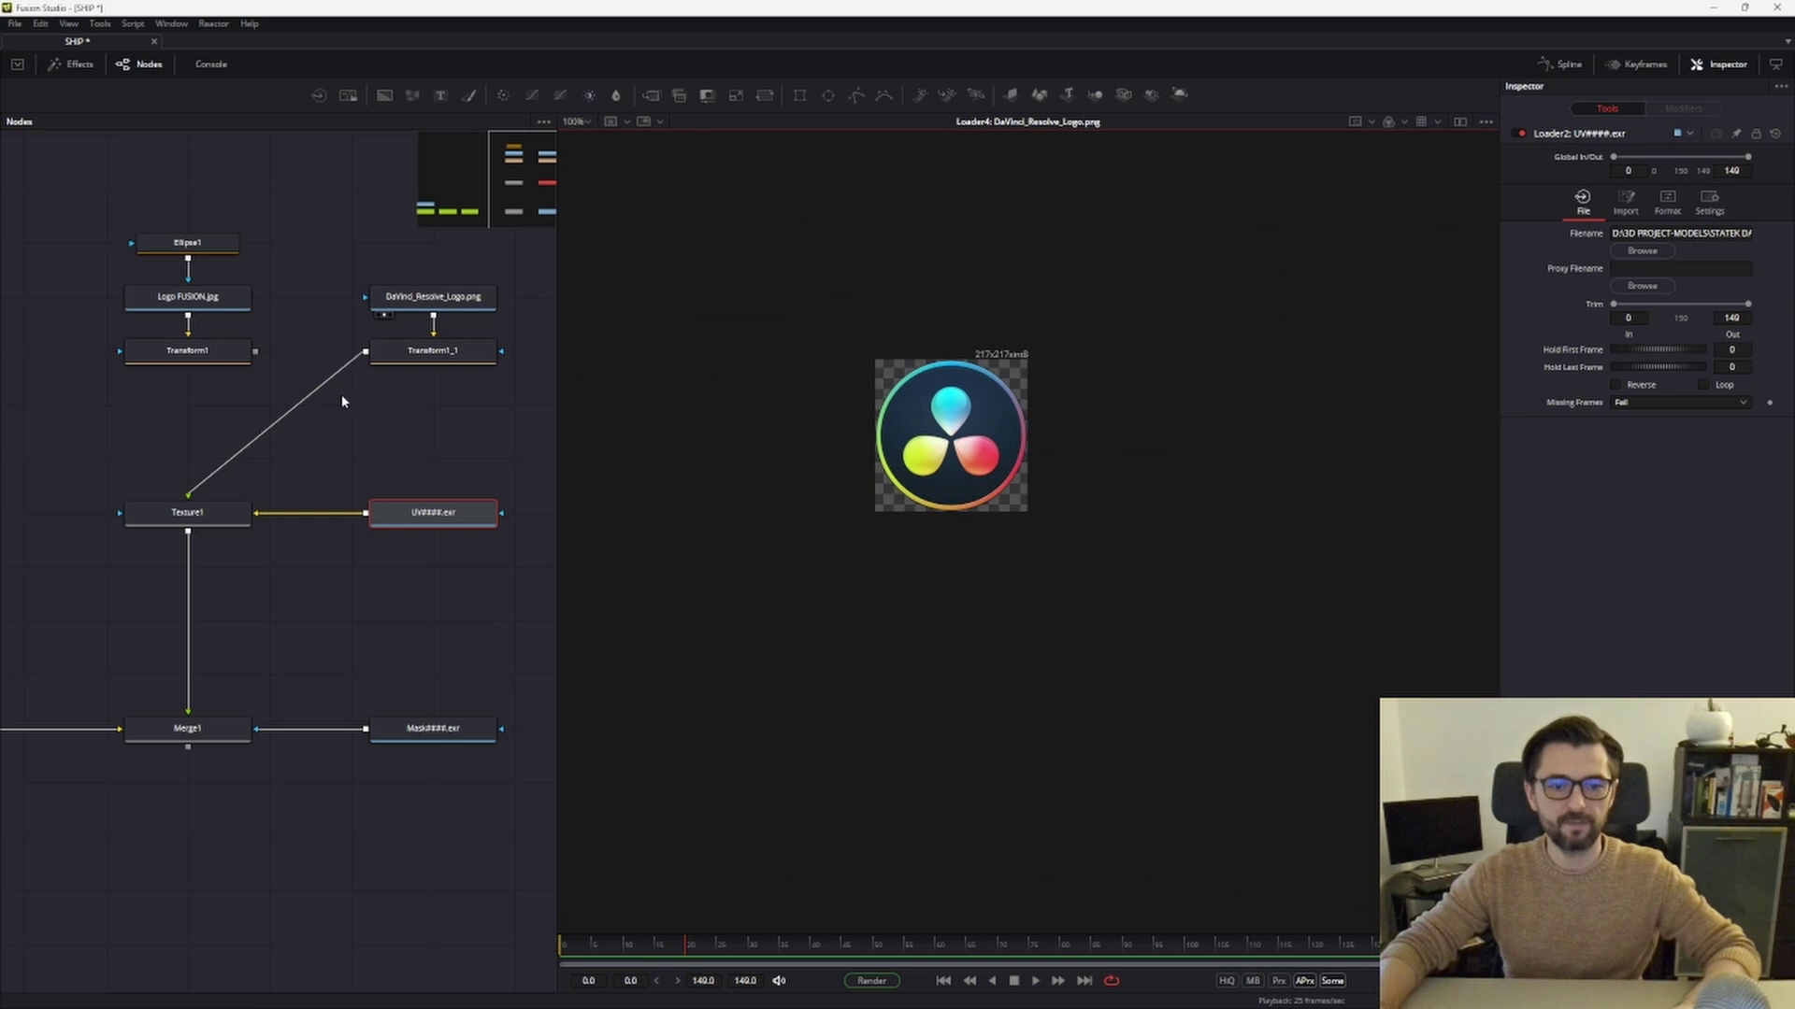
left_click_drag(411, 351, 969, 448)
scroll(970, 449, "up", 1)
Display the Texture1 output fitted to the viewer and compare it with the UV####.exr pass.
left_click_drag(146, 513, 943, 475)
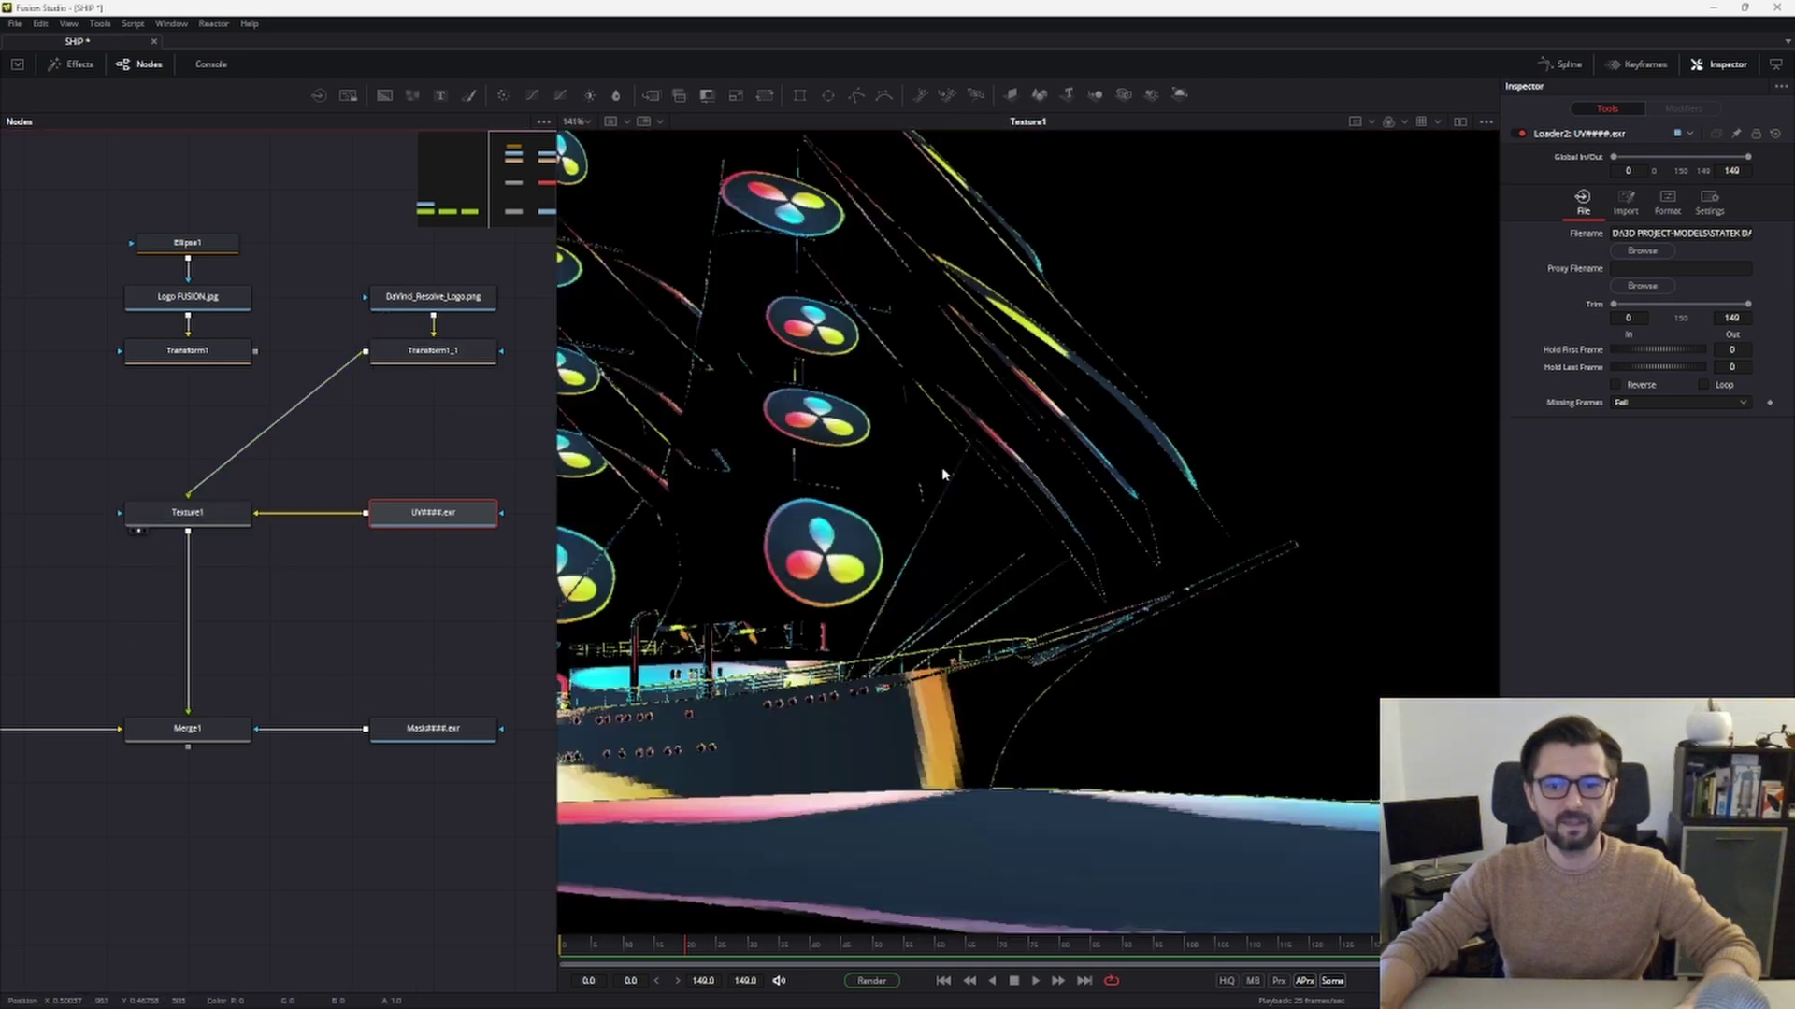
key("ctrl+f")
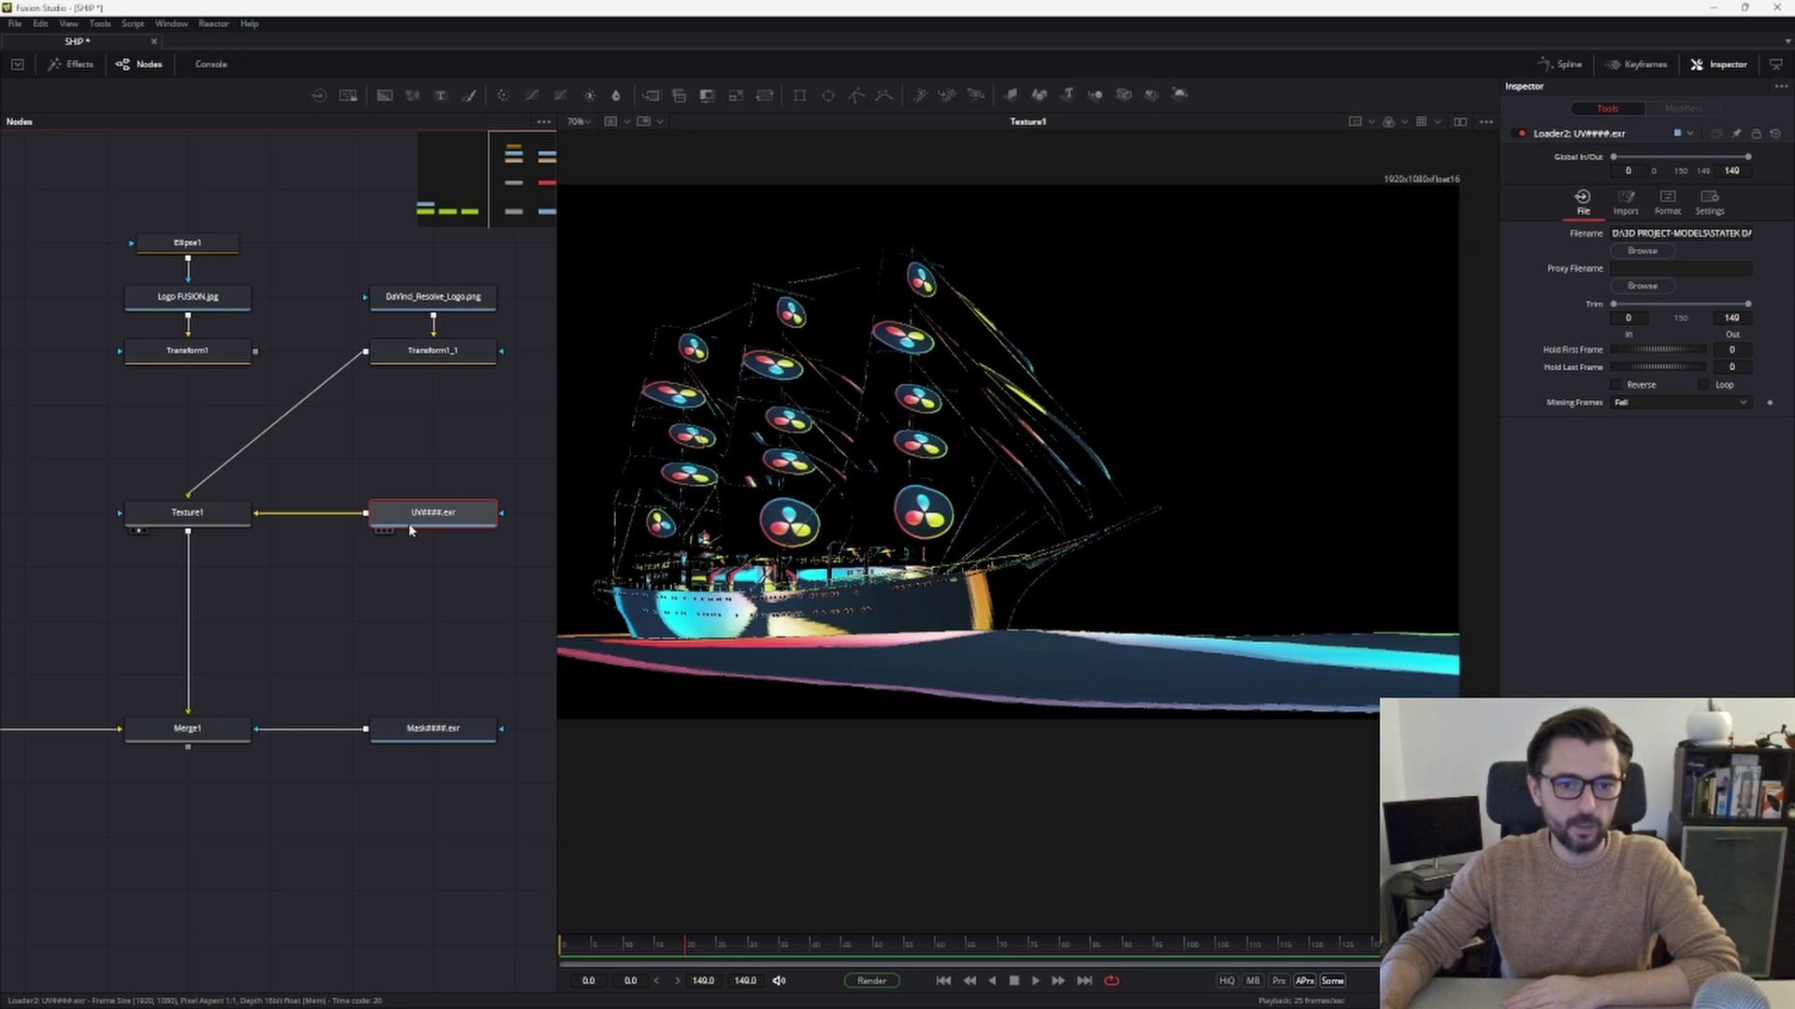
key("1")
key("1")
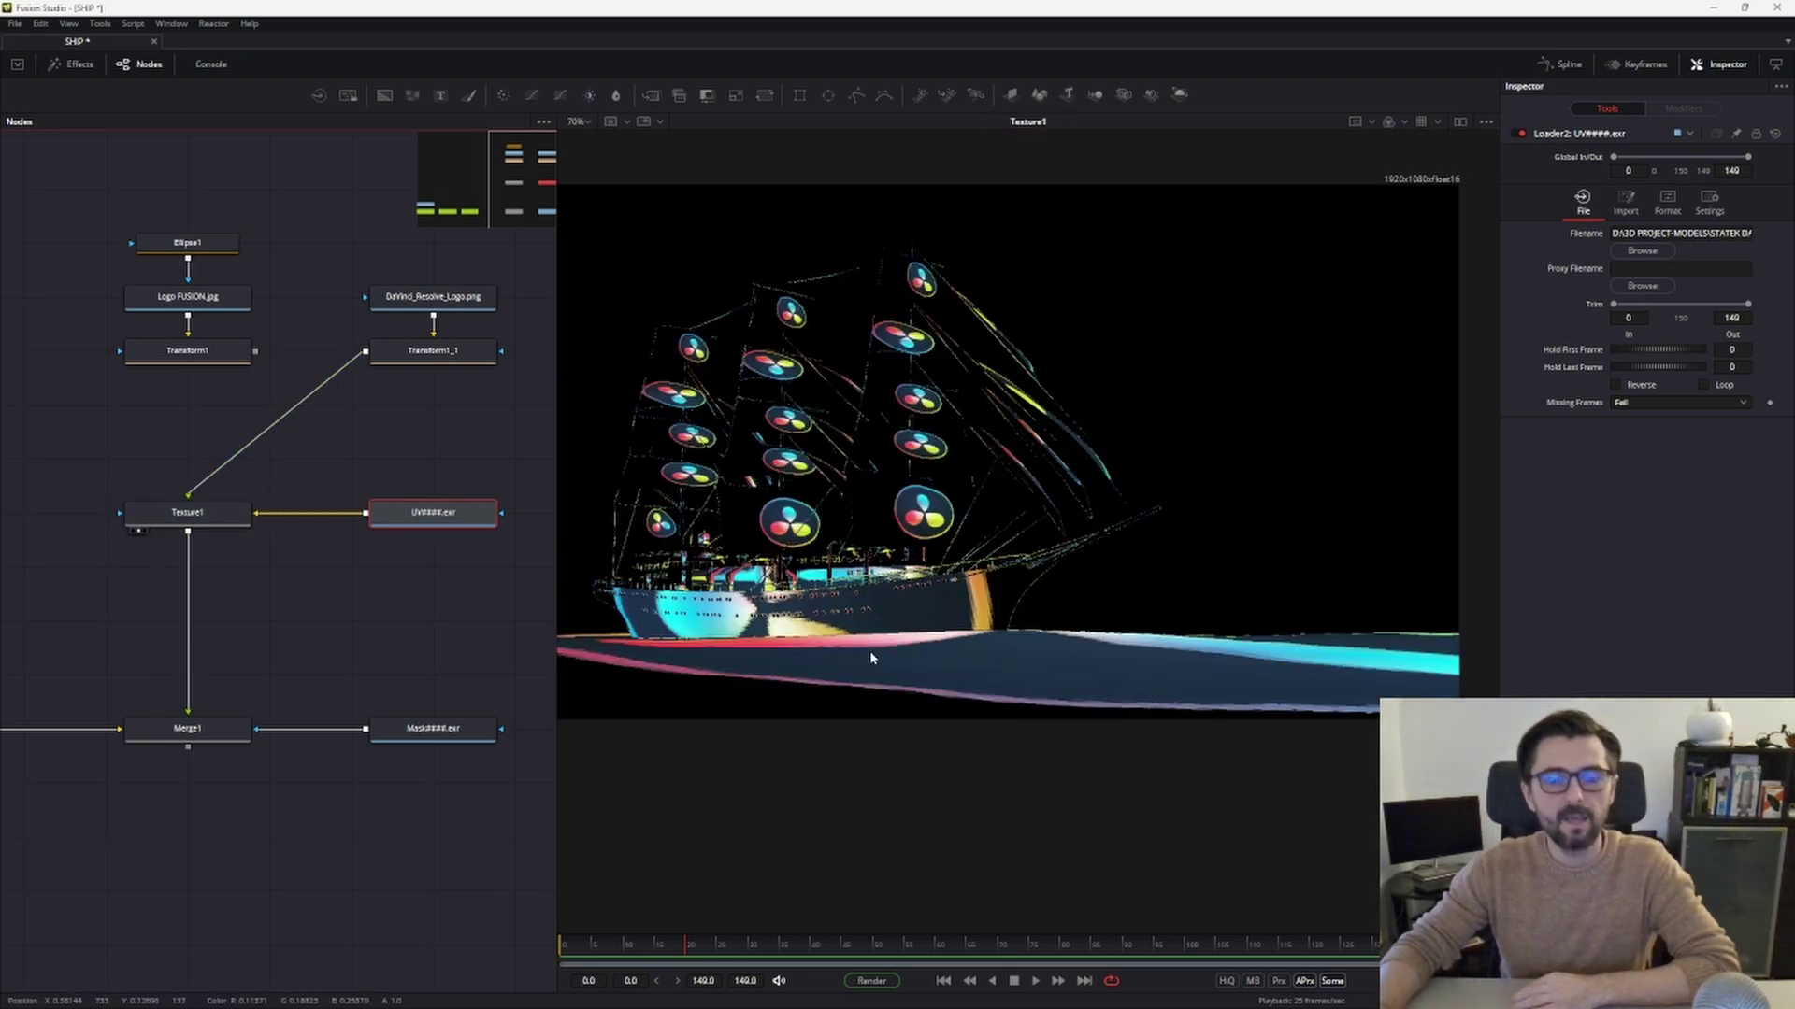
Display the Mask####.exr pass in the viewer up close, followed by the Merge1 output for comparison.
key("1")
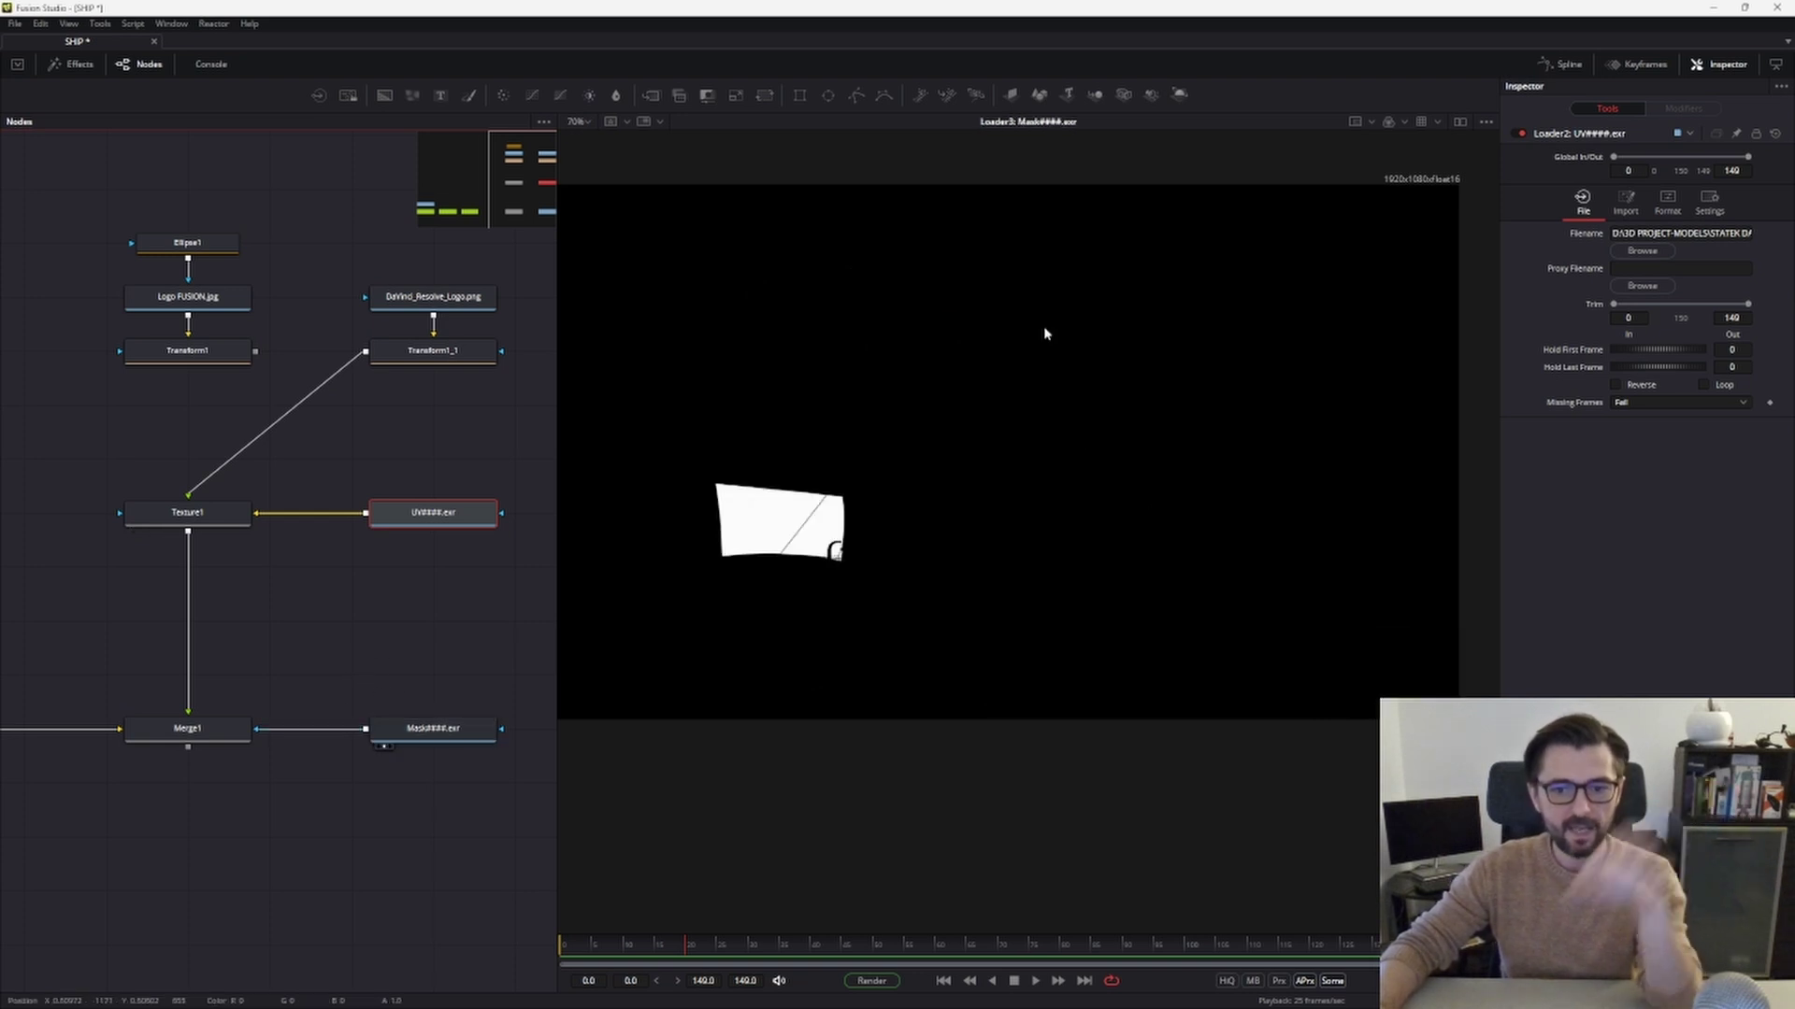
scroll(856, 552, "up", 3)
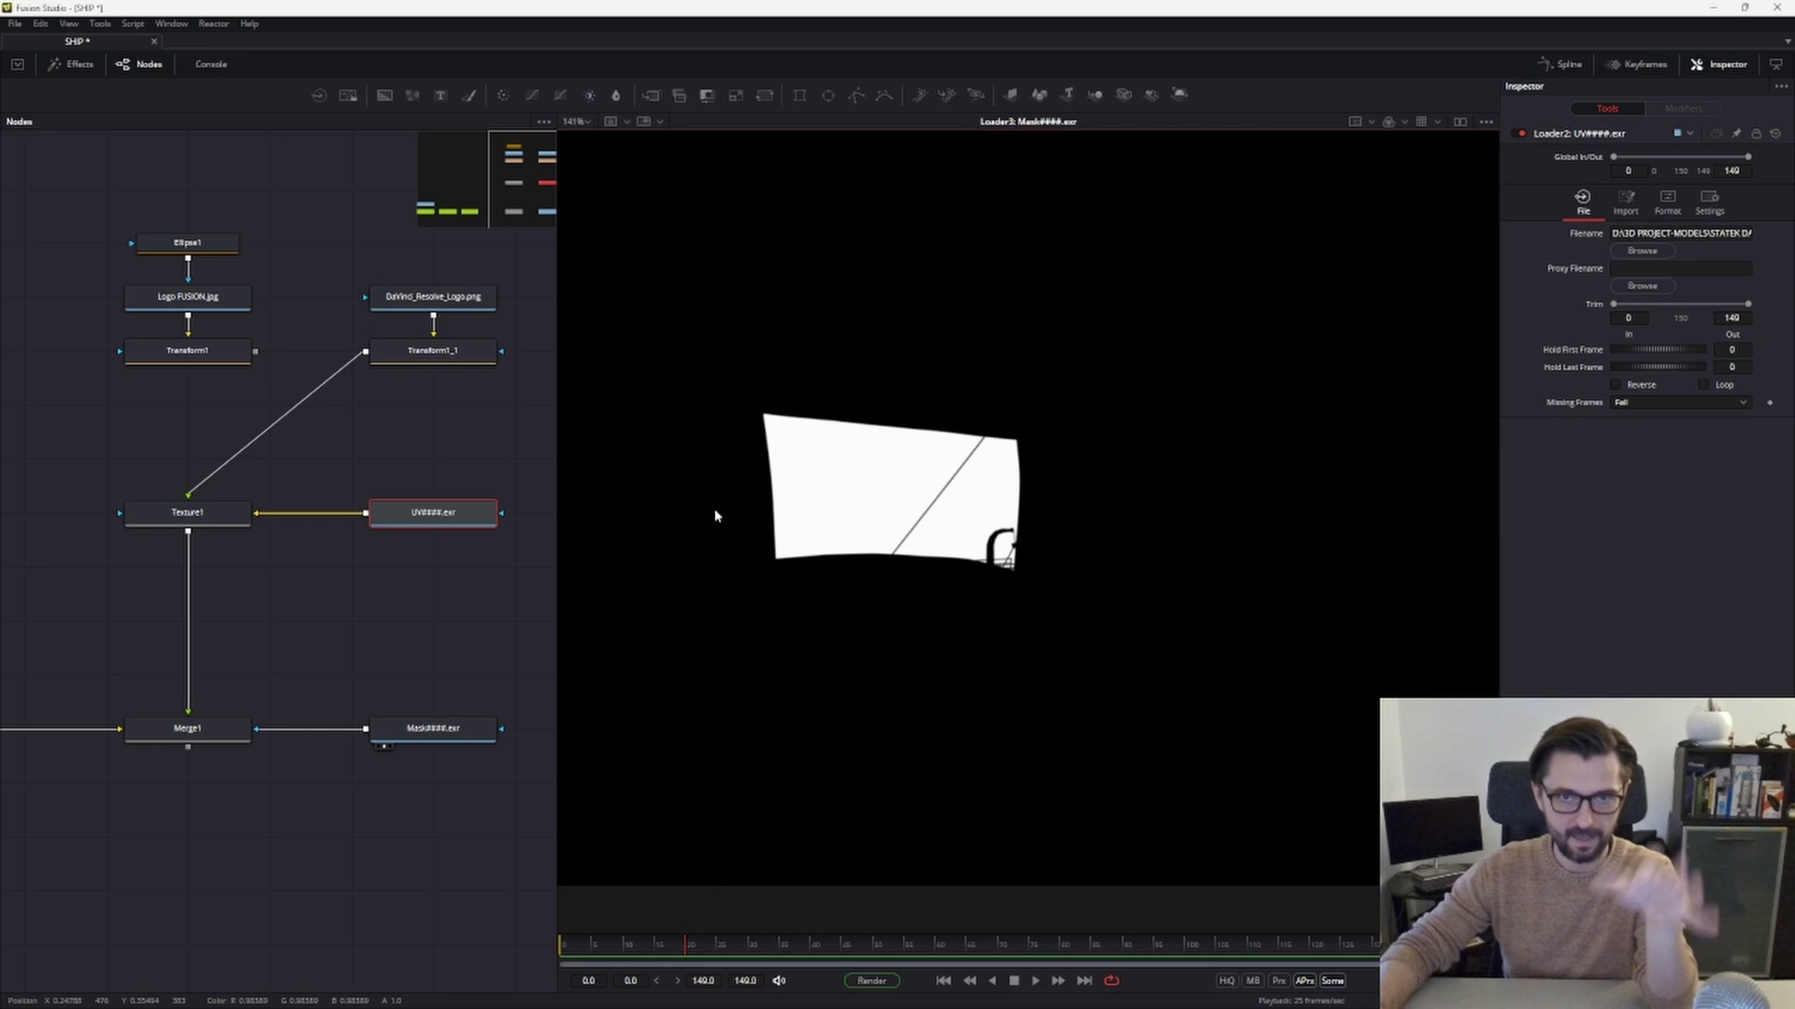
left_click(191, 737)
left_click_drag(982, 596, 950, 601)
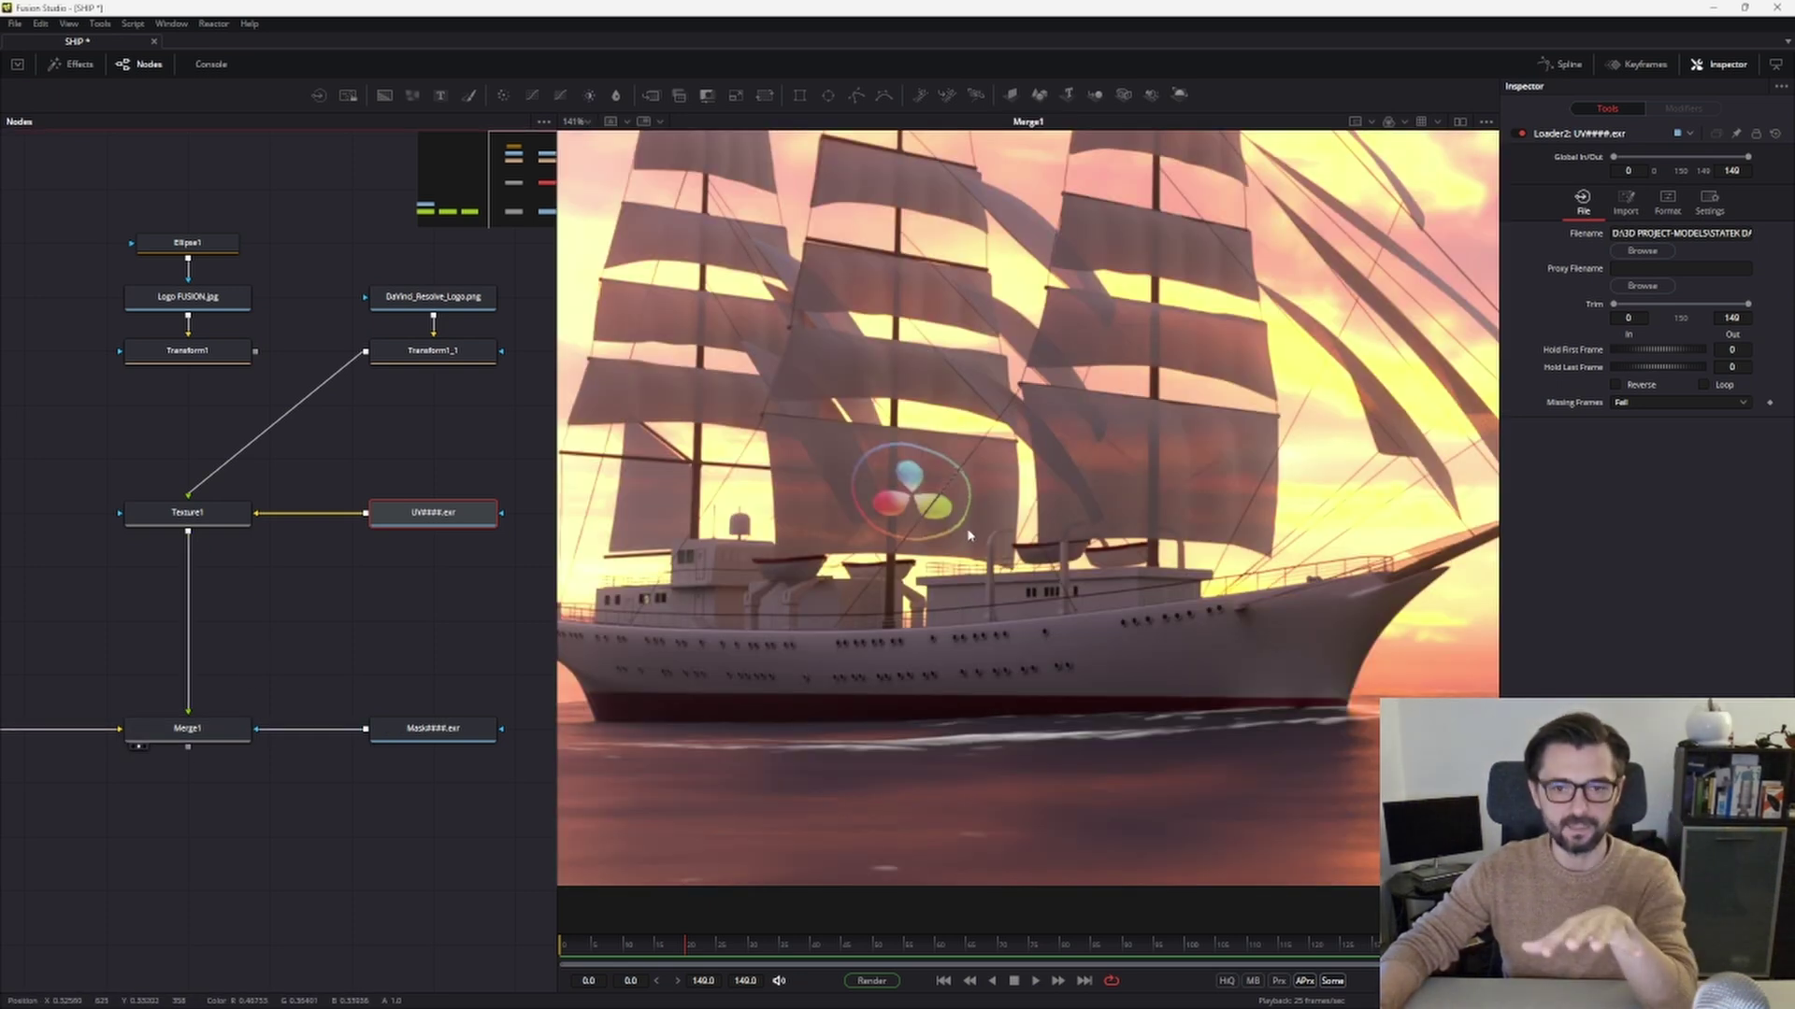
Enlarge the node area and move the Ellipse1, Logo FUSION.jpg and Transform1 nodes farther away from the Texture1 branch.
left_click_drag(224, 532, 237, 562)
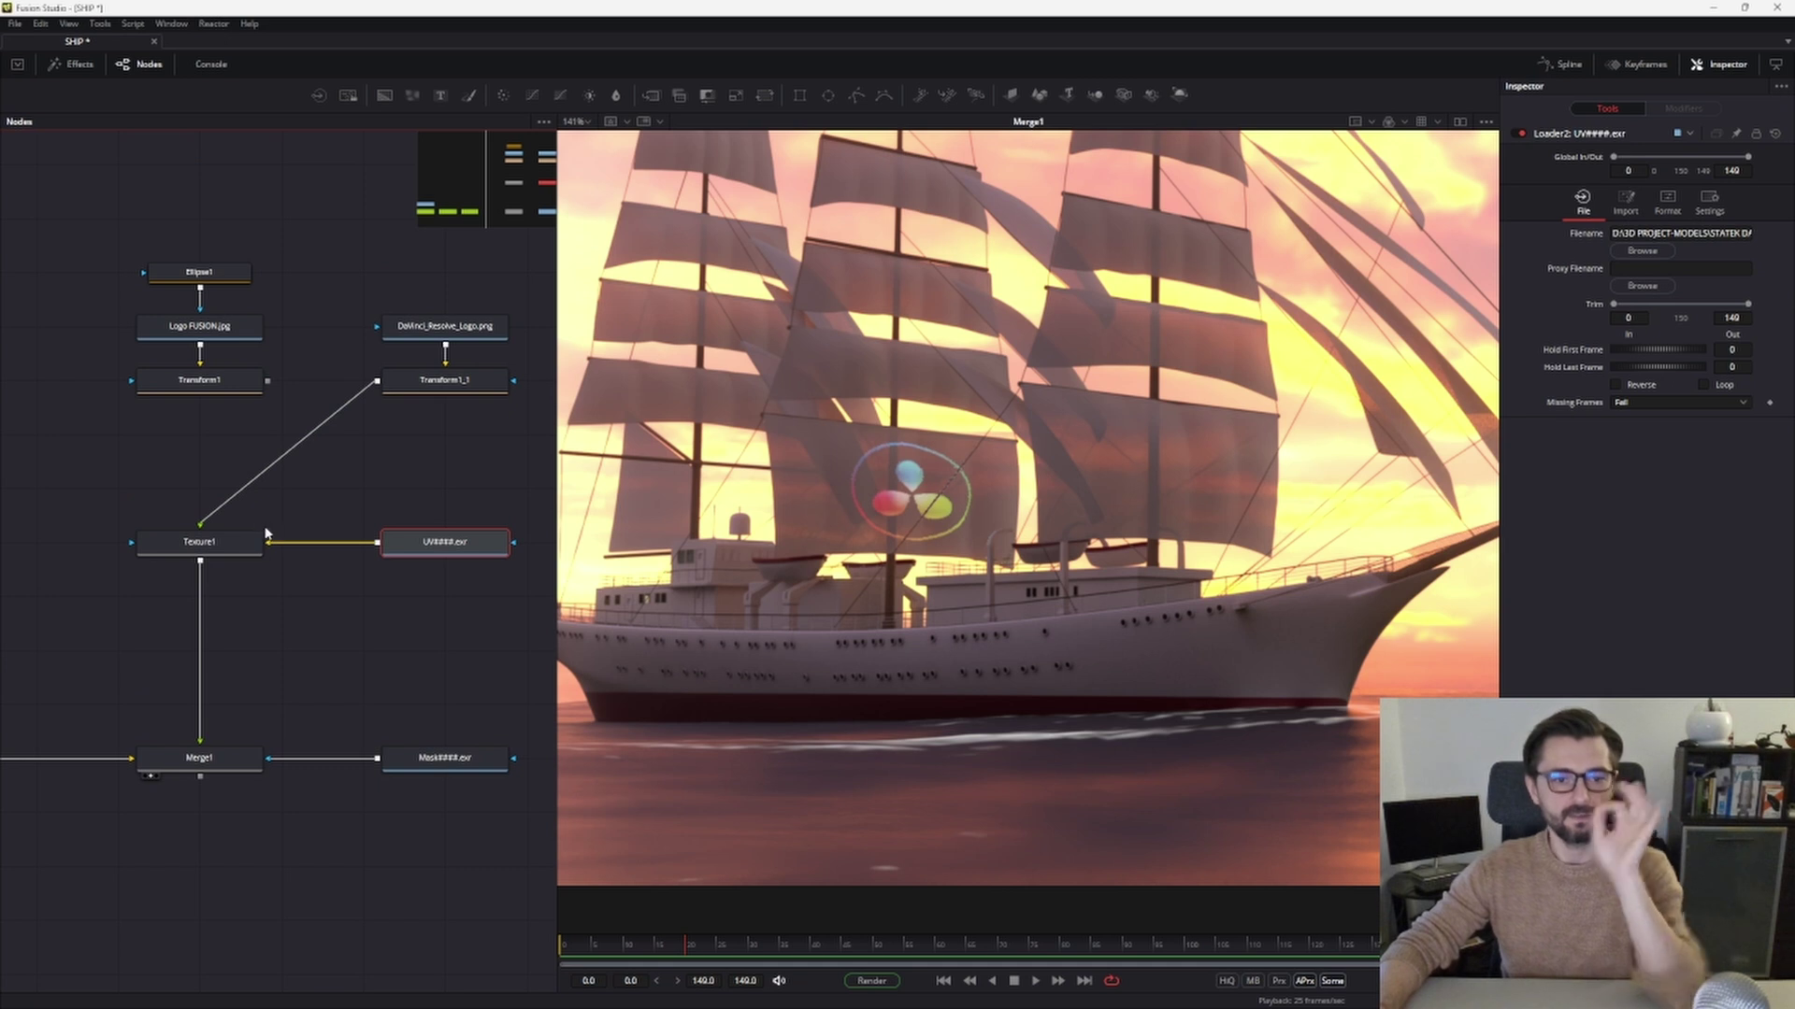
left_click_drag(554, 447, 954, 447)
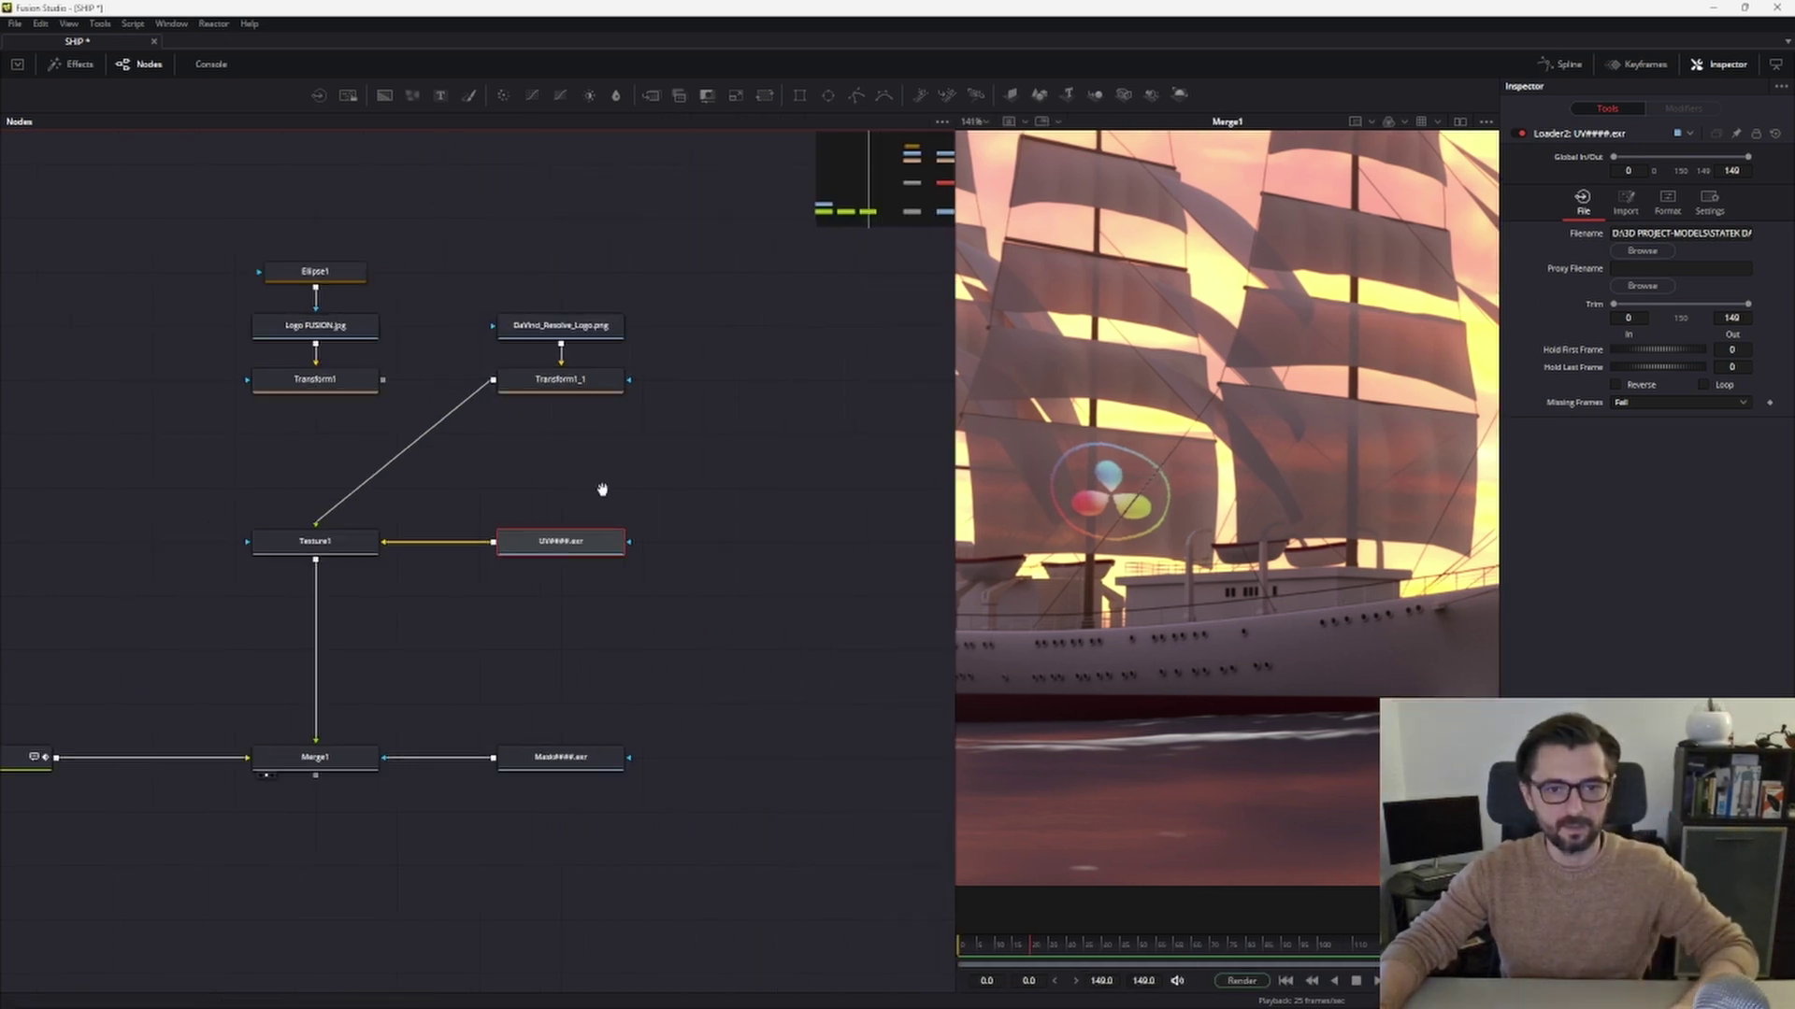
left_click_drag(422, 384, 584, 195)
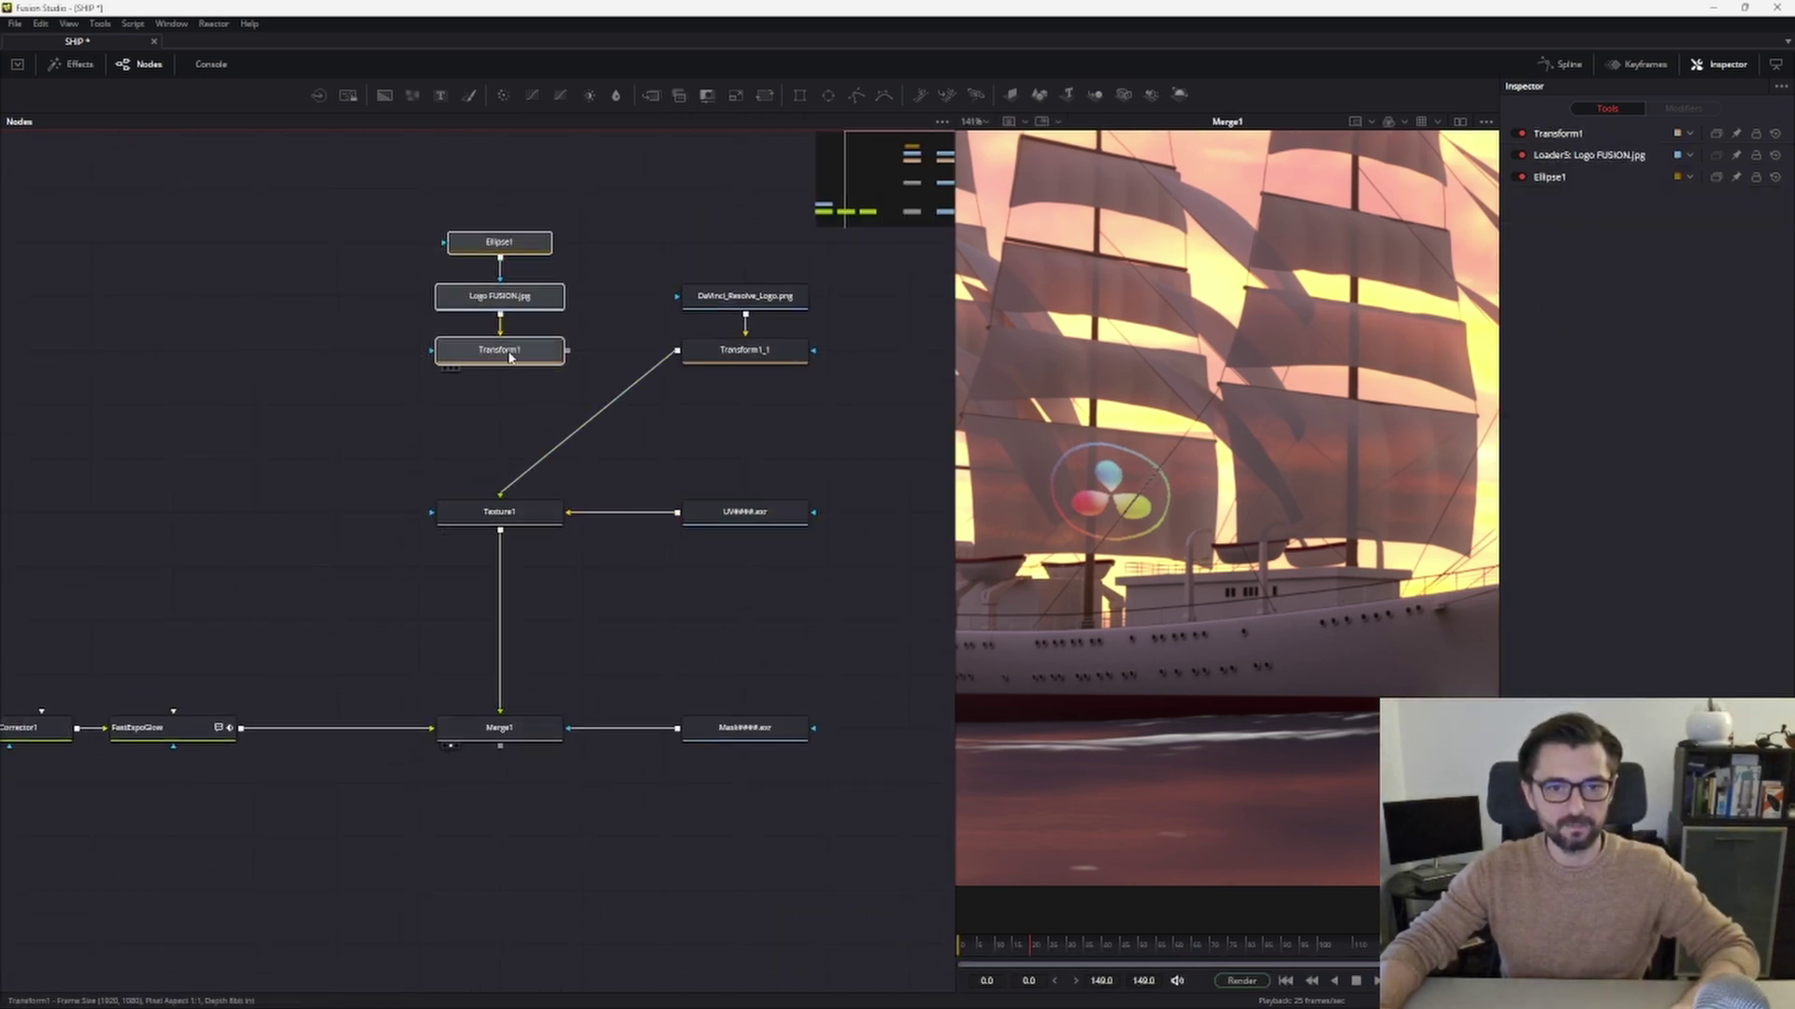
left_click_drag(471, 355, 225, 355)
Inspect the logo branch, the Texture1 and Merge1 settings, and the SHIP####.exr chain that feeds Merge1.
left_click_drag(412, 581, 903, 277)
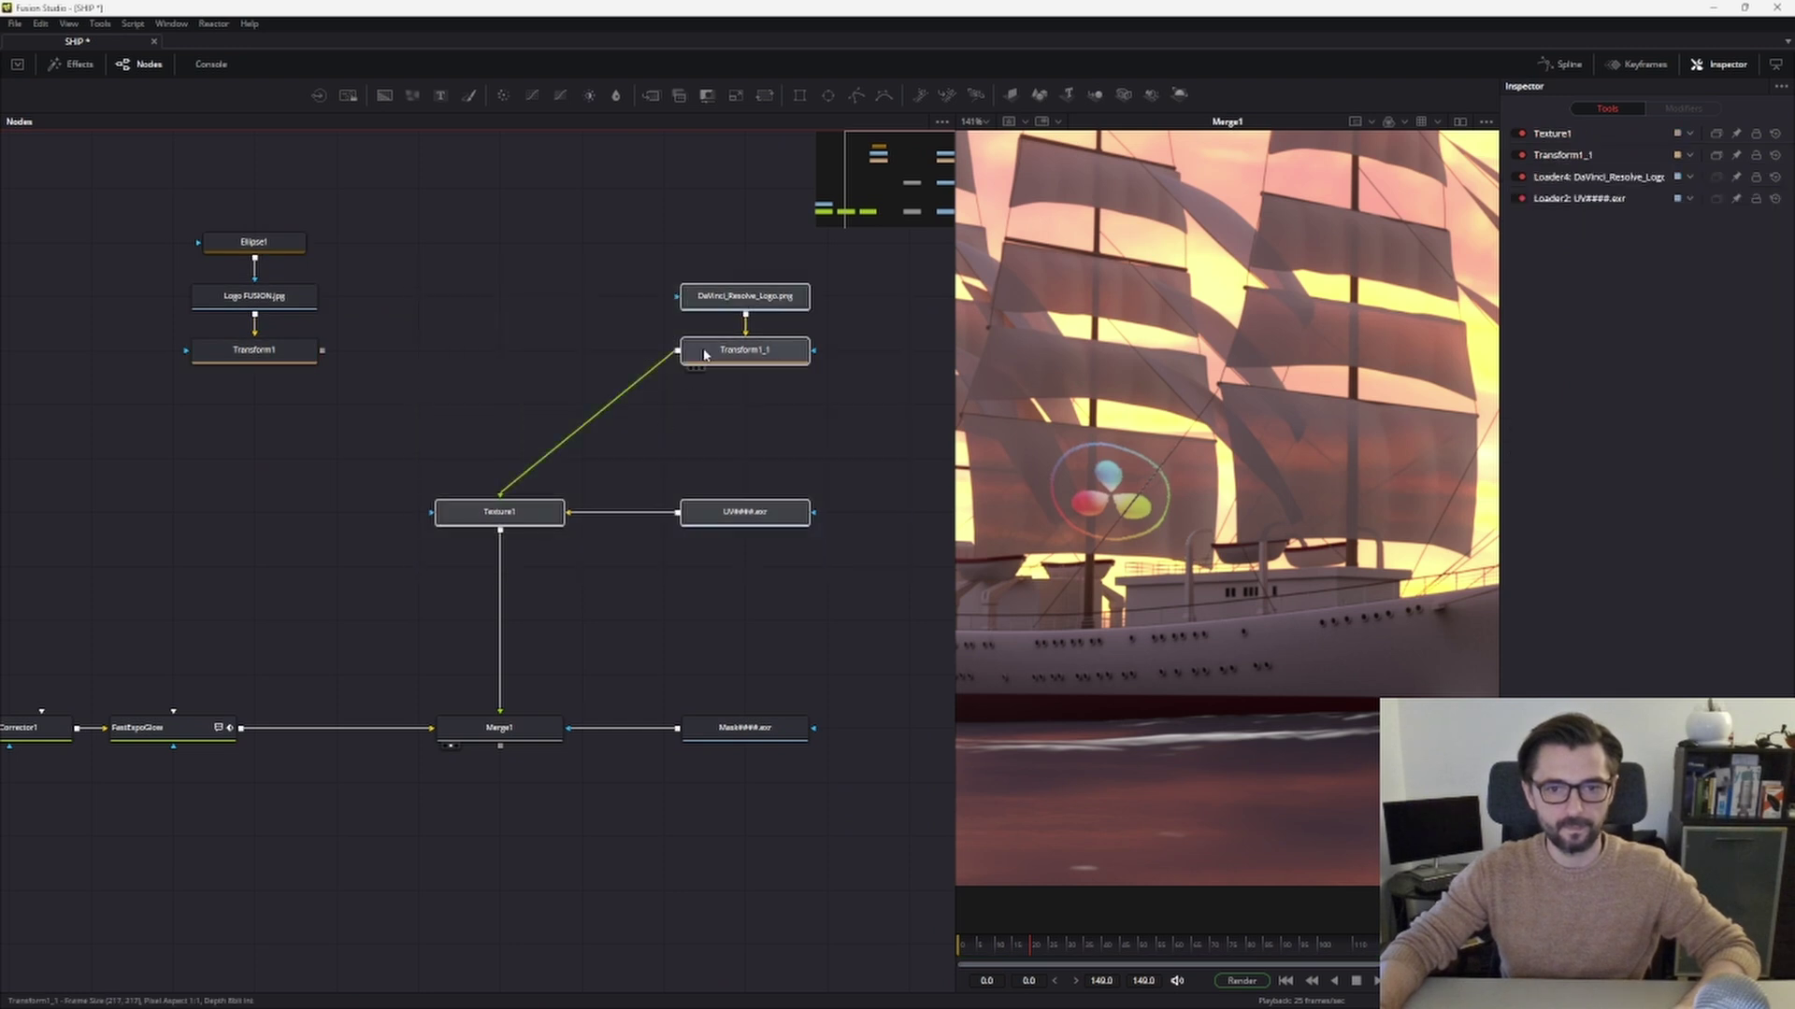
left_click(496, 512)
left_click_drag(490, 713, 513, 681)
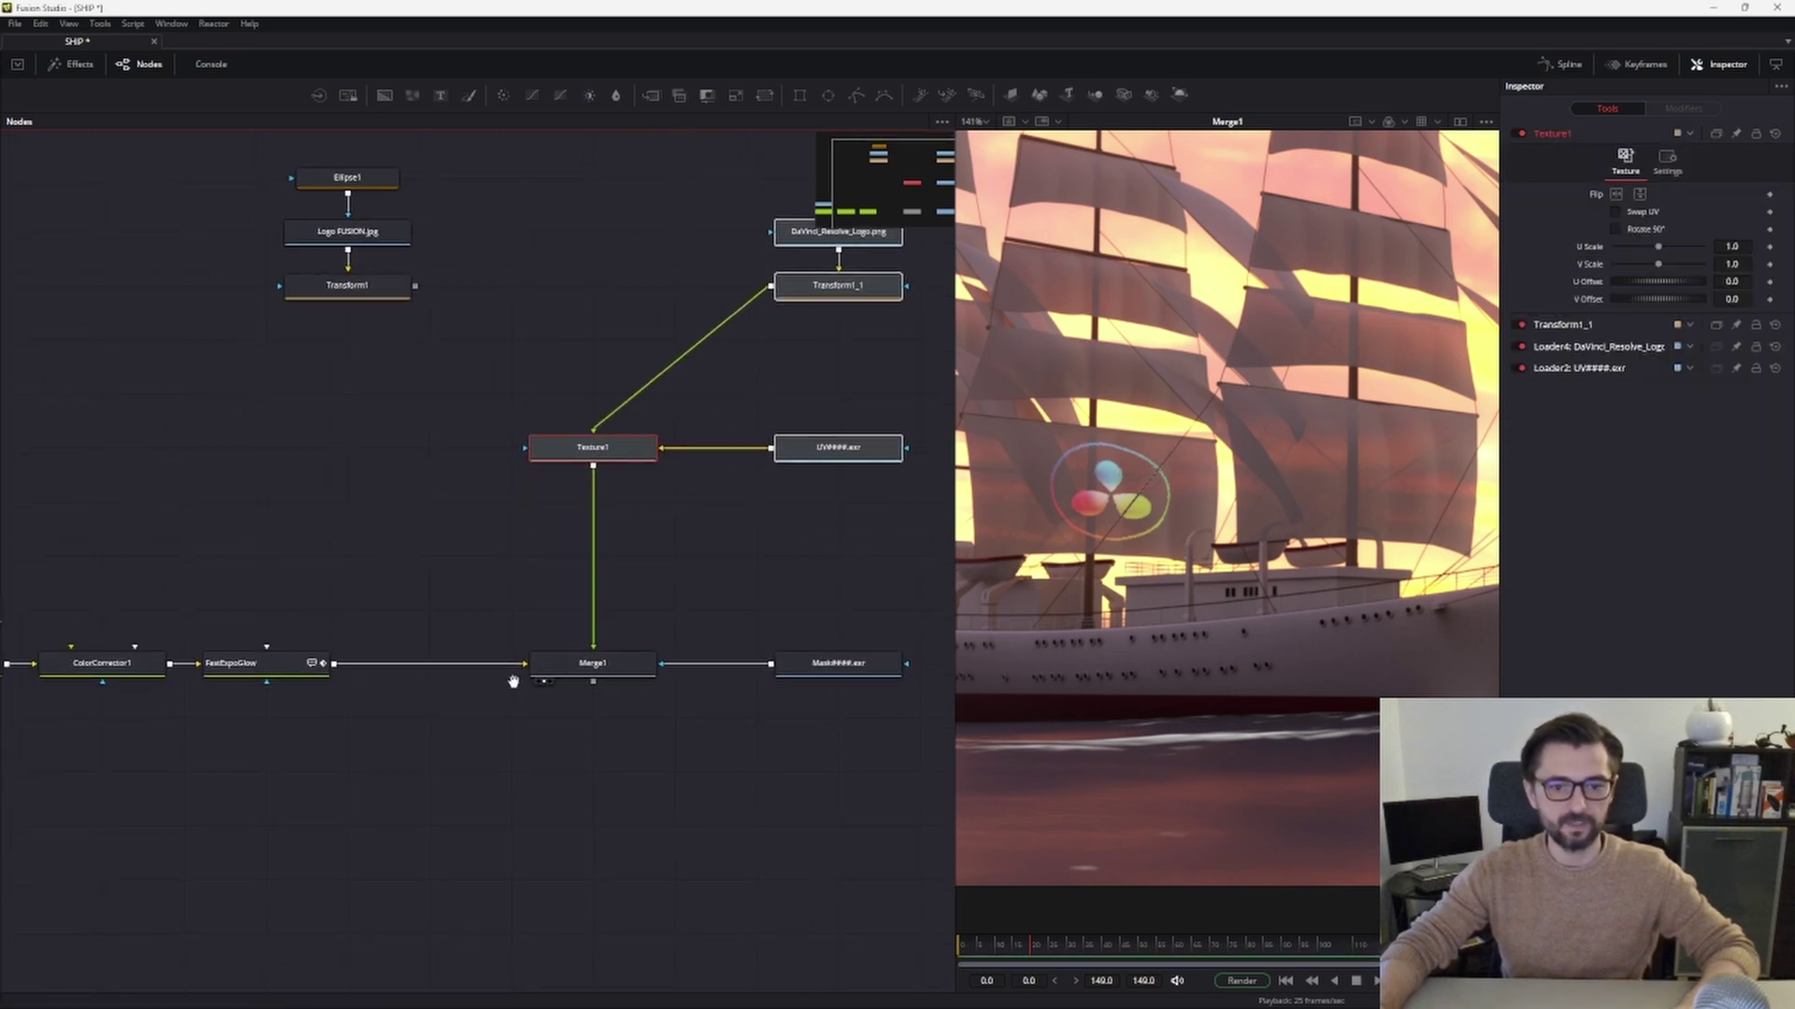
left_click(592, 666)
left_click_drag(283, 673, 478, 639)
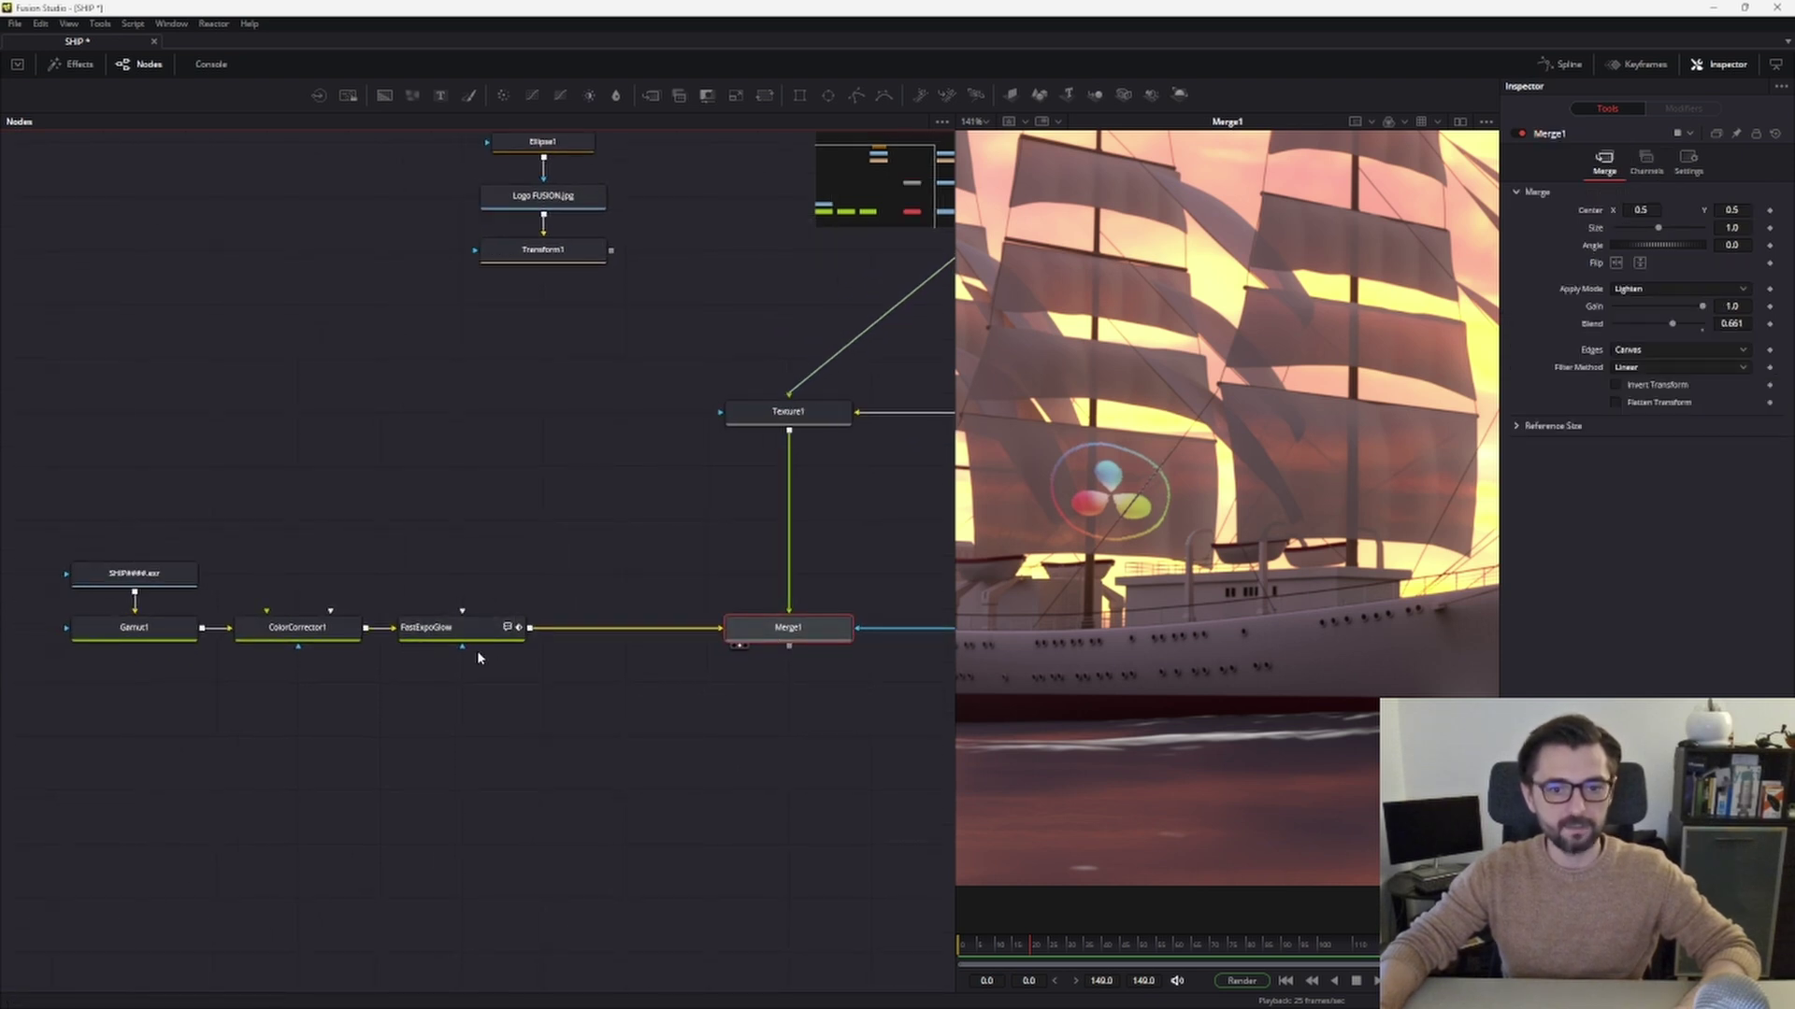
key("1")
key("1")
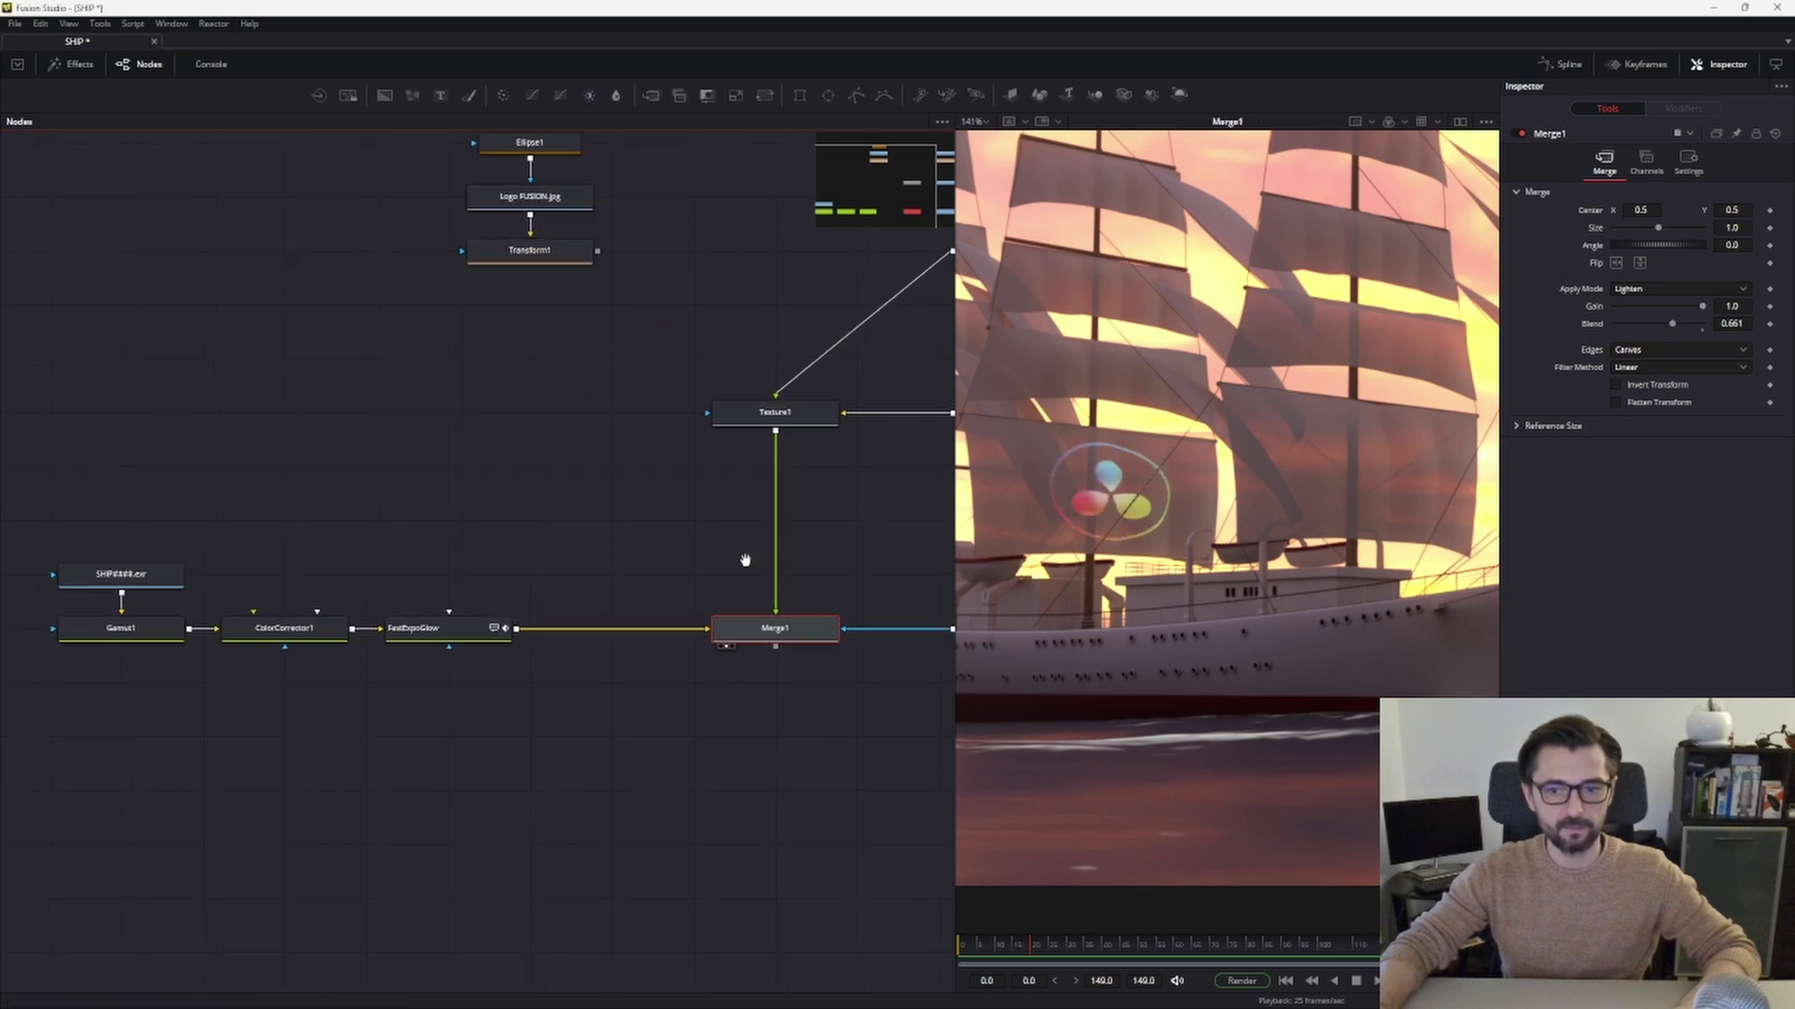
left_click_drag(830, 606, 405, 629)
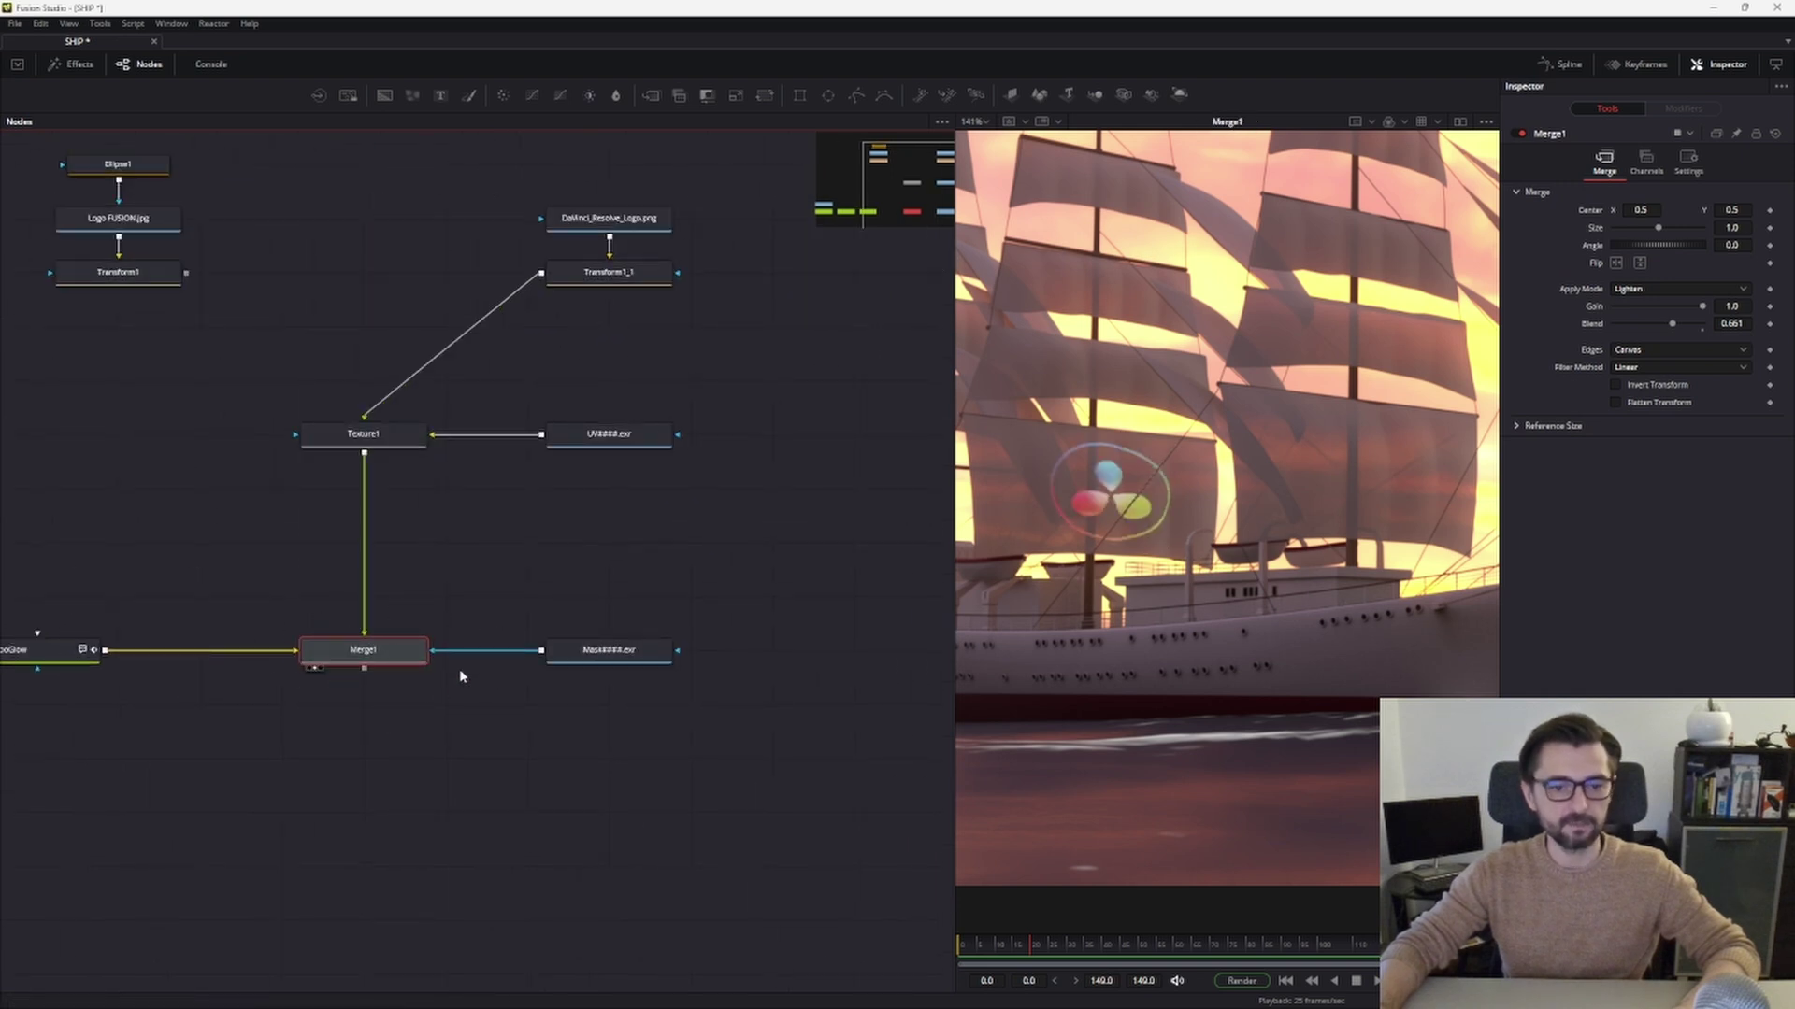
Select the Mask####.exr loader and examine the sail mask in an enlarged viewer.
left_click(593, 661)
key("1")
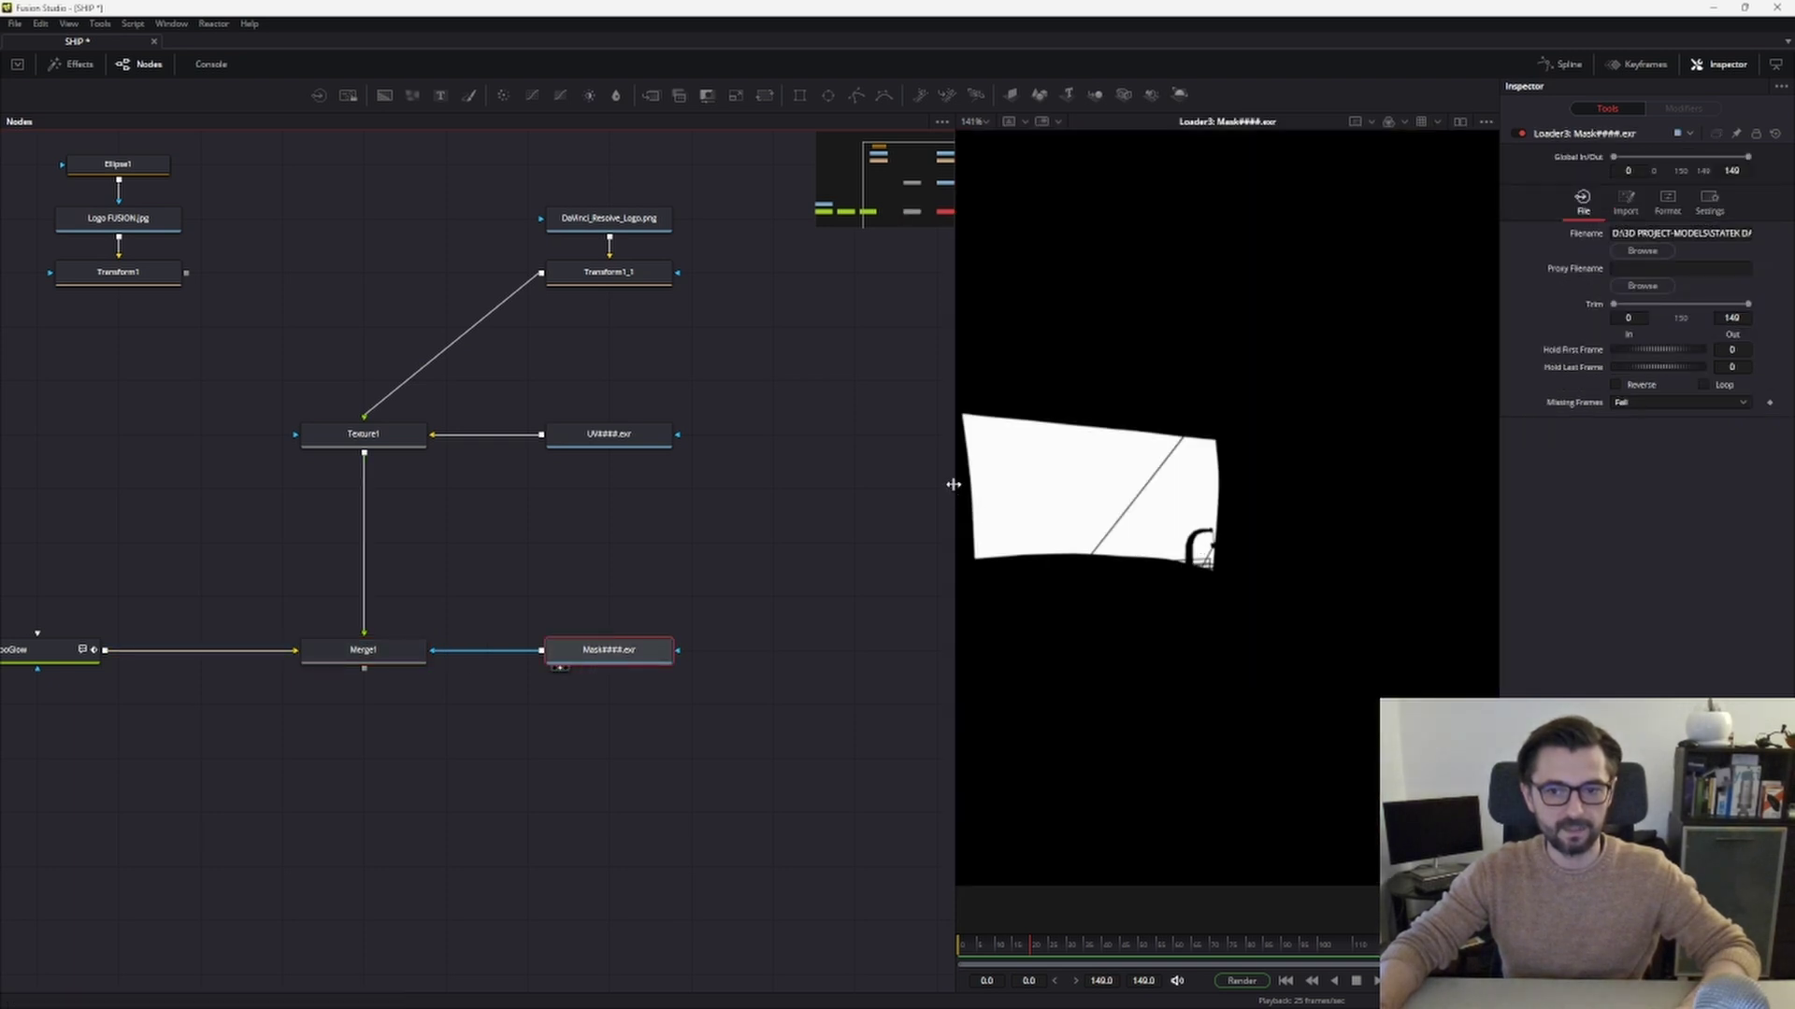
left_click_drag(953, 485, 693, 495)
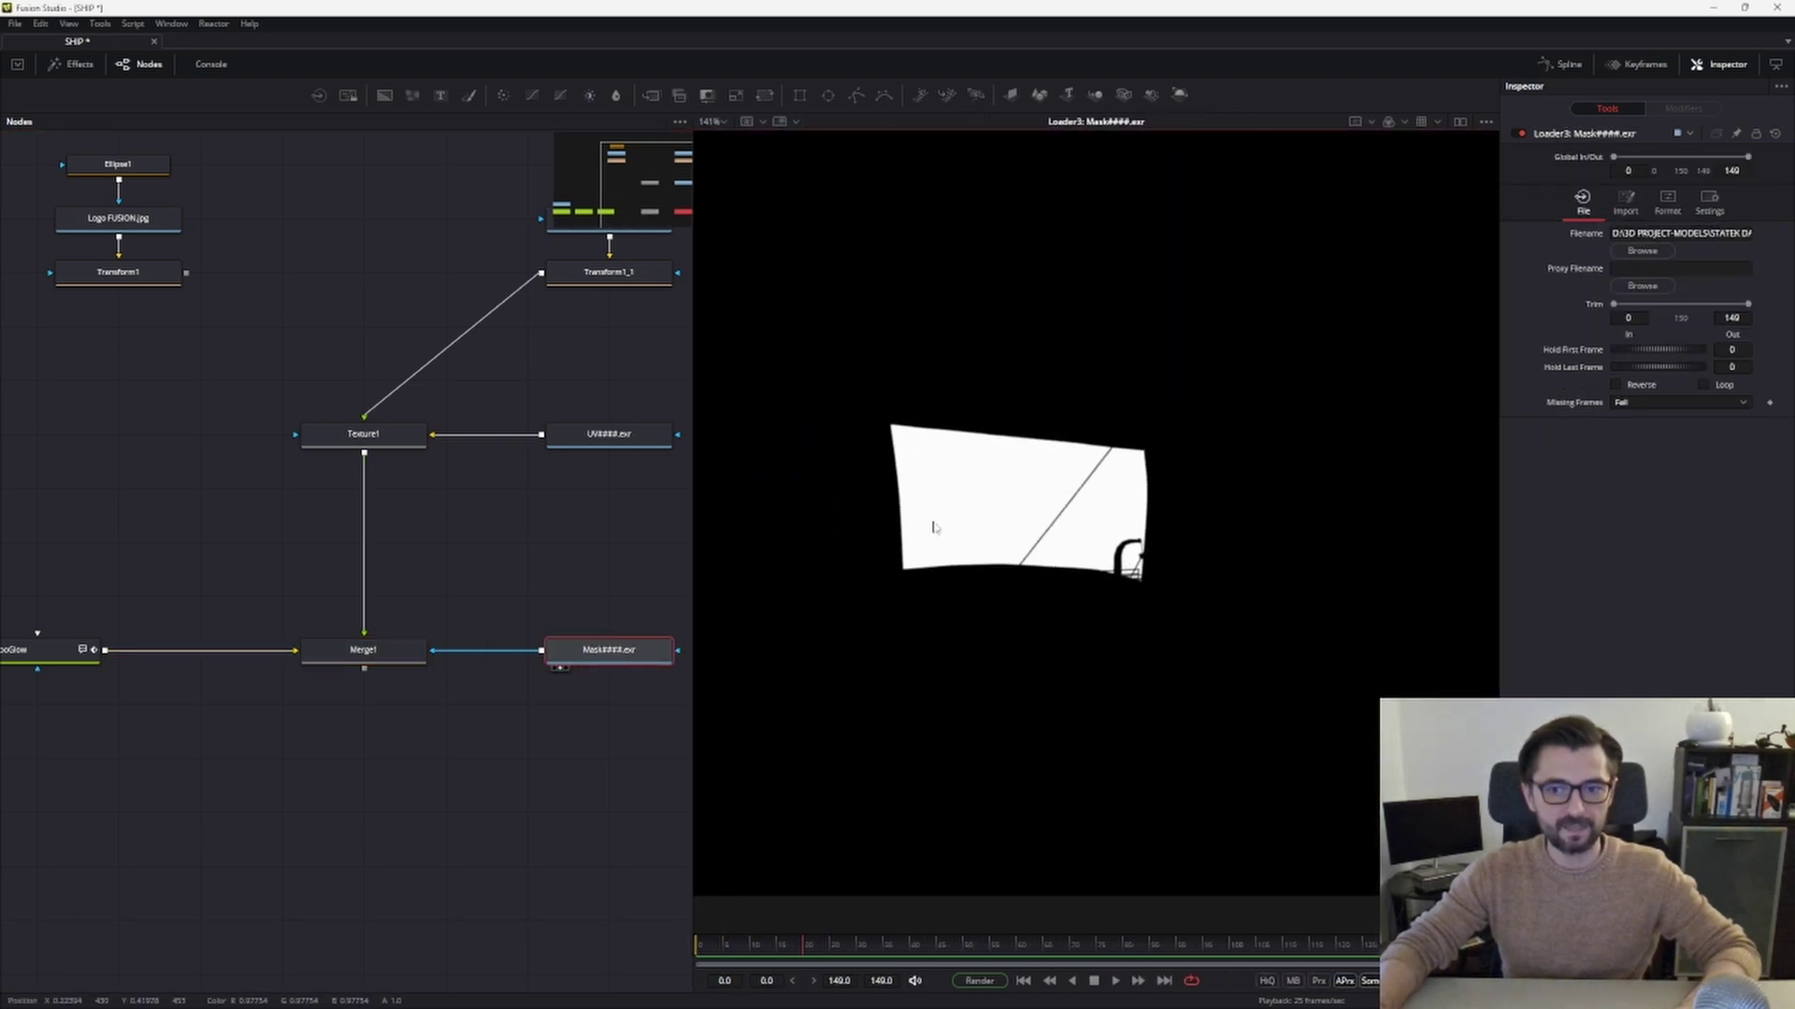
Display the Merge1 output and play the animation to check the DaVinci Resolve logo on the moving sail.
left_click_drag(373, 653, 1093, 541)
left_click_drag(543, 508, 431, 634)
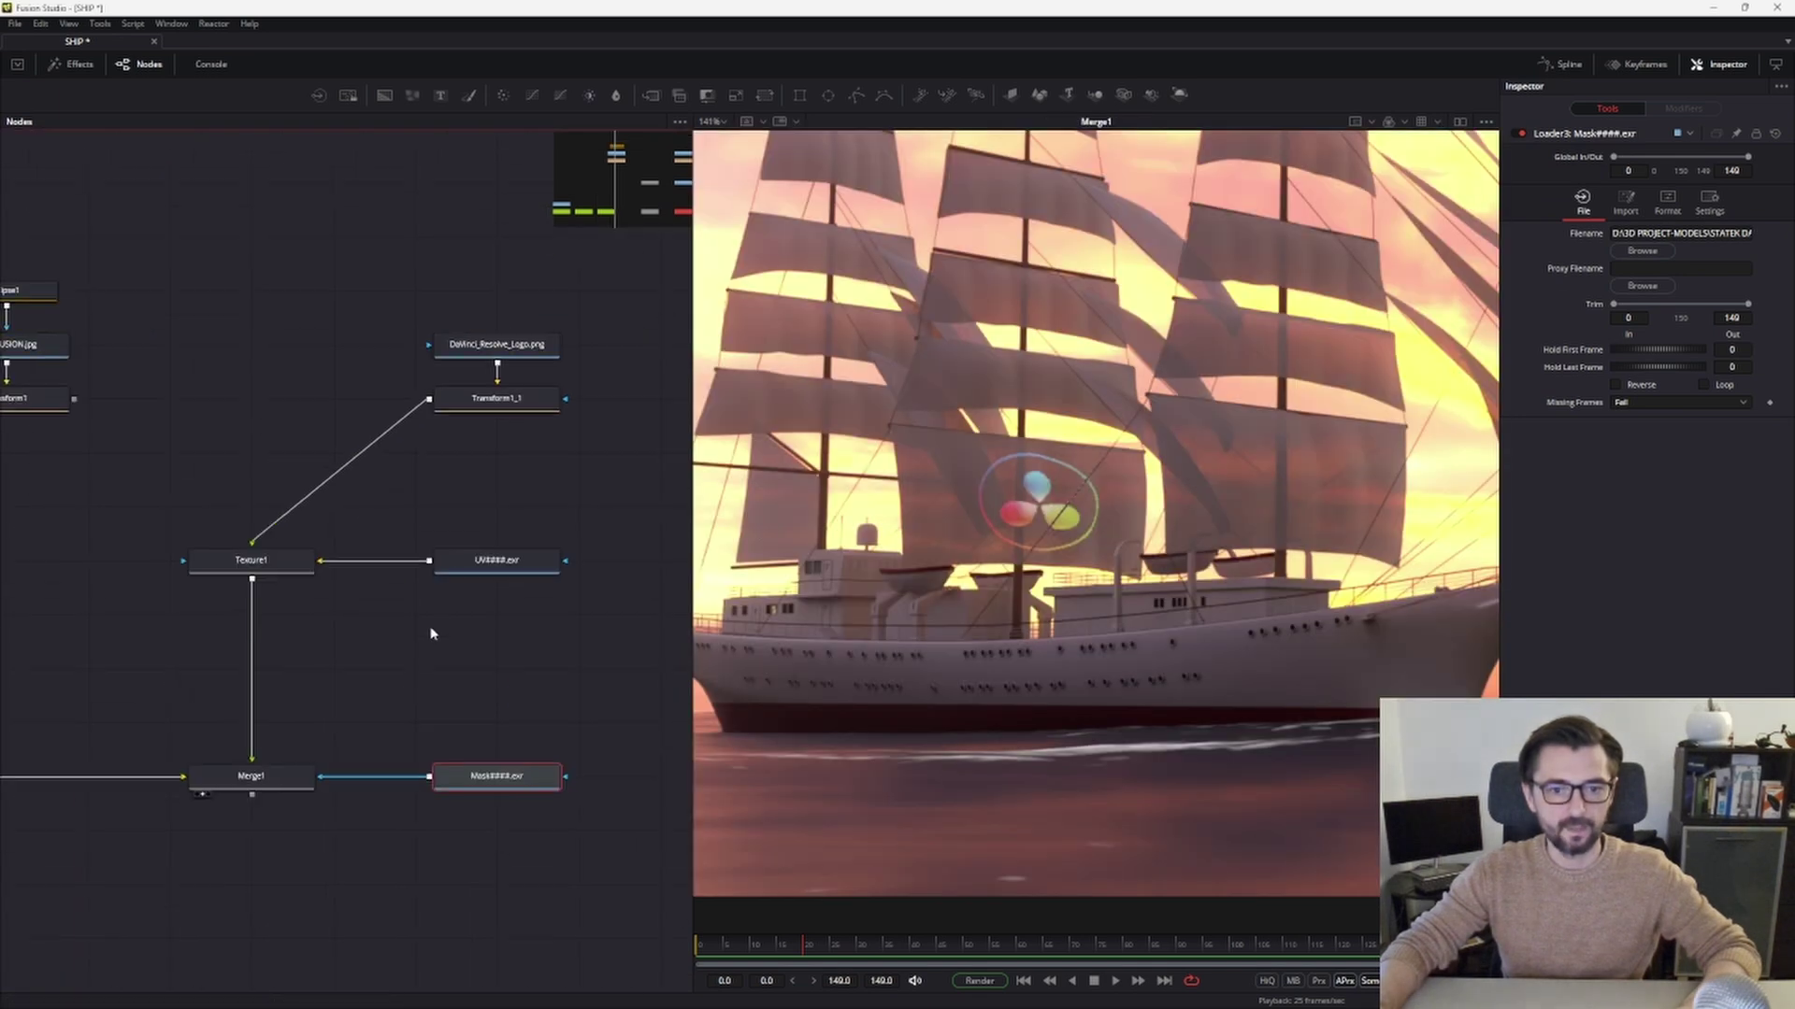
key("space")
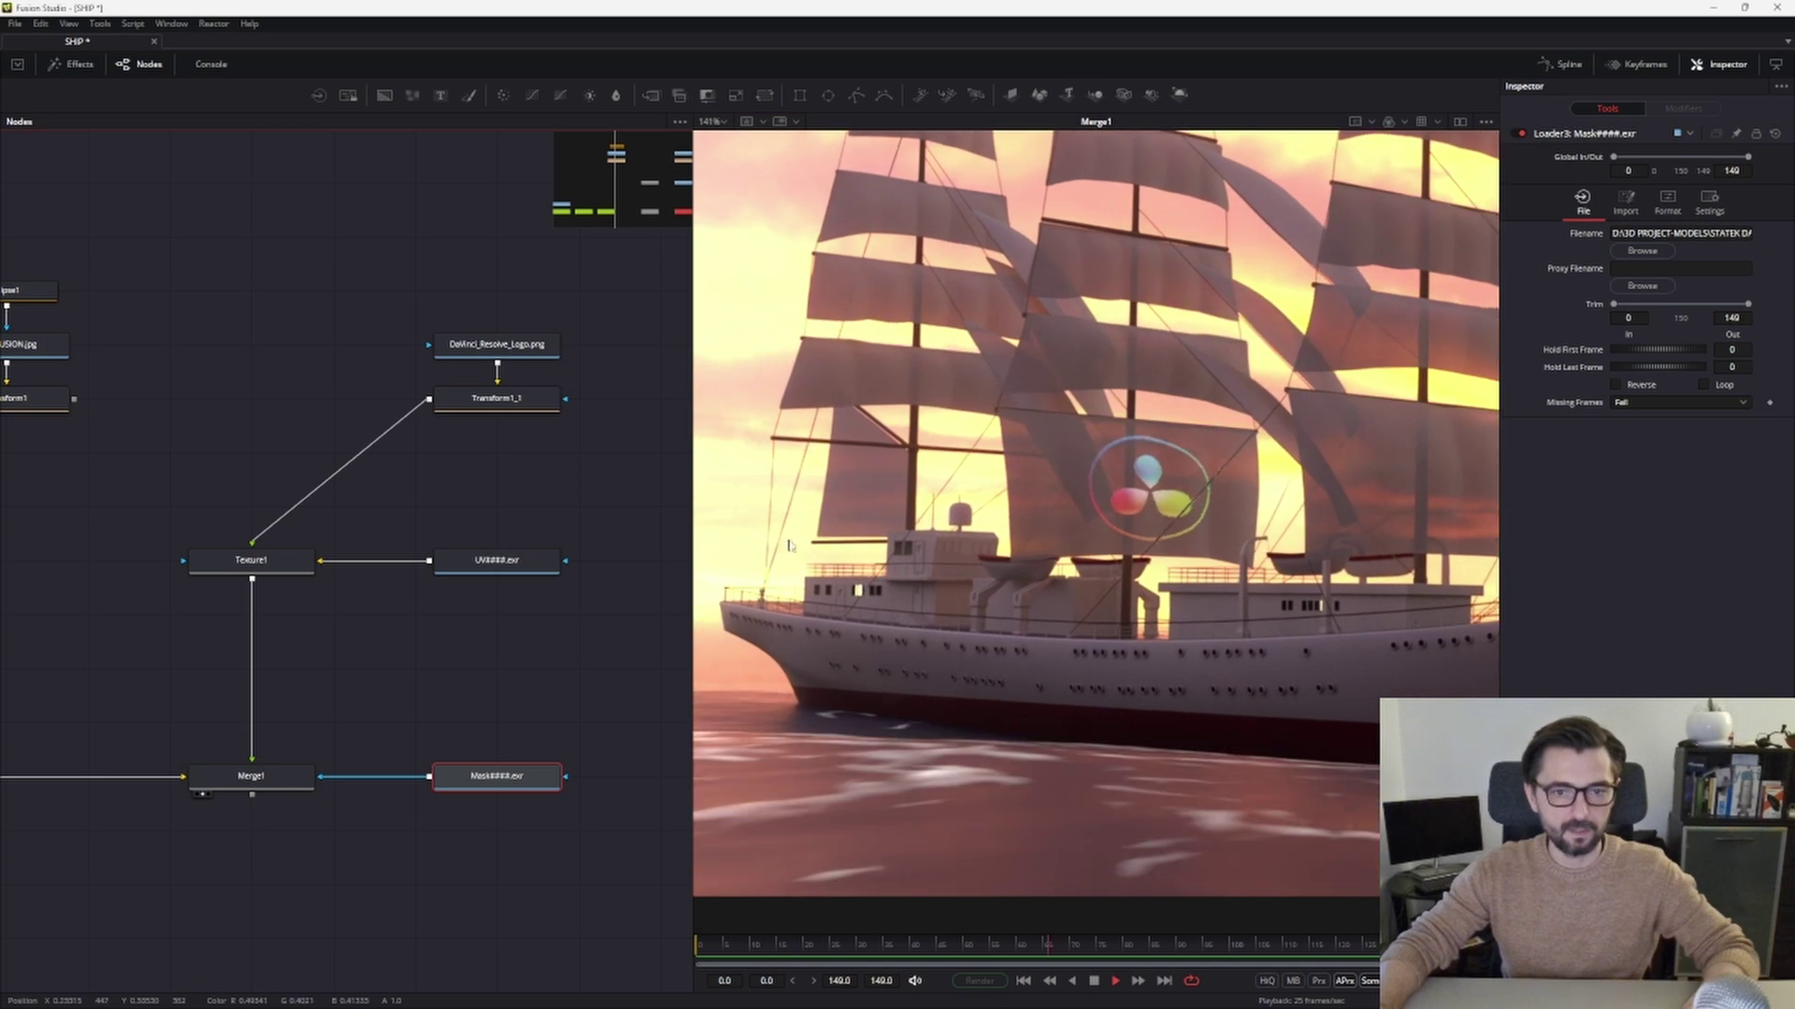
key("space")
Replace Transform1_1 with the Transform1 output of the FUSION logo as the image input of Texture1.
left_click_drag(257, 537, 403, 496)
left_click_drag(51, 468, 272, 473)
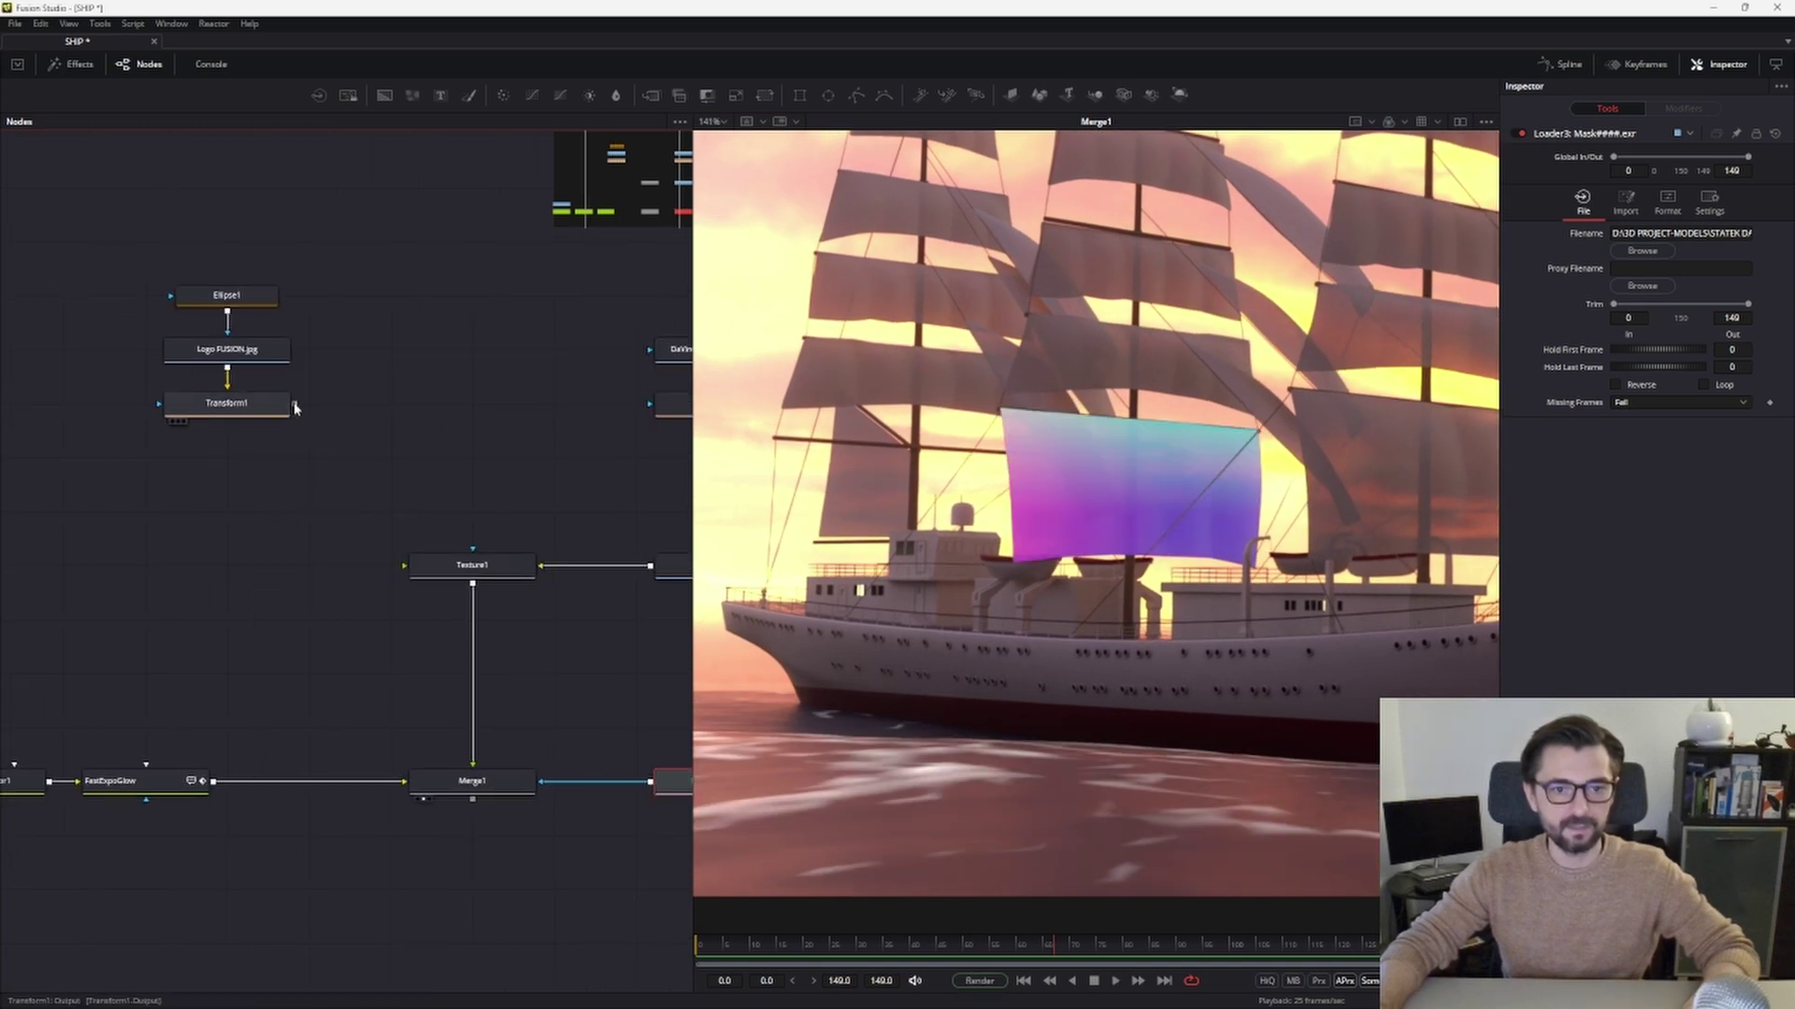
left_click_drag(294, 408, 404, 565)
scroll(580, 620, "right", 3)
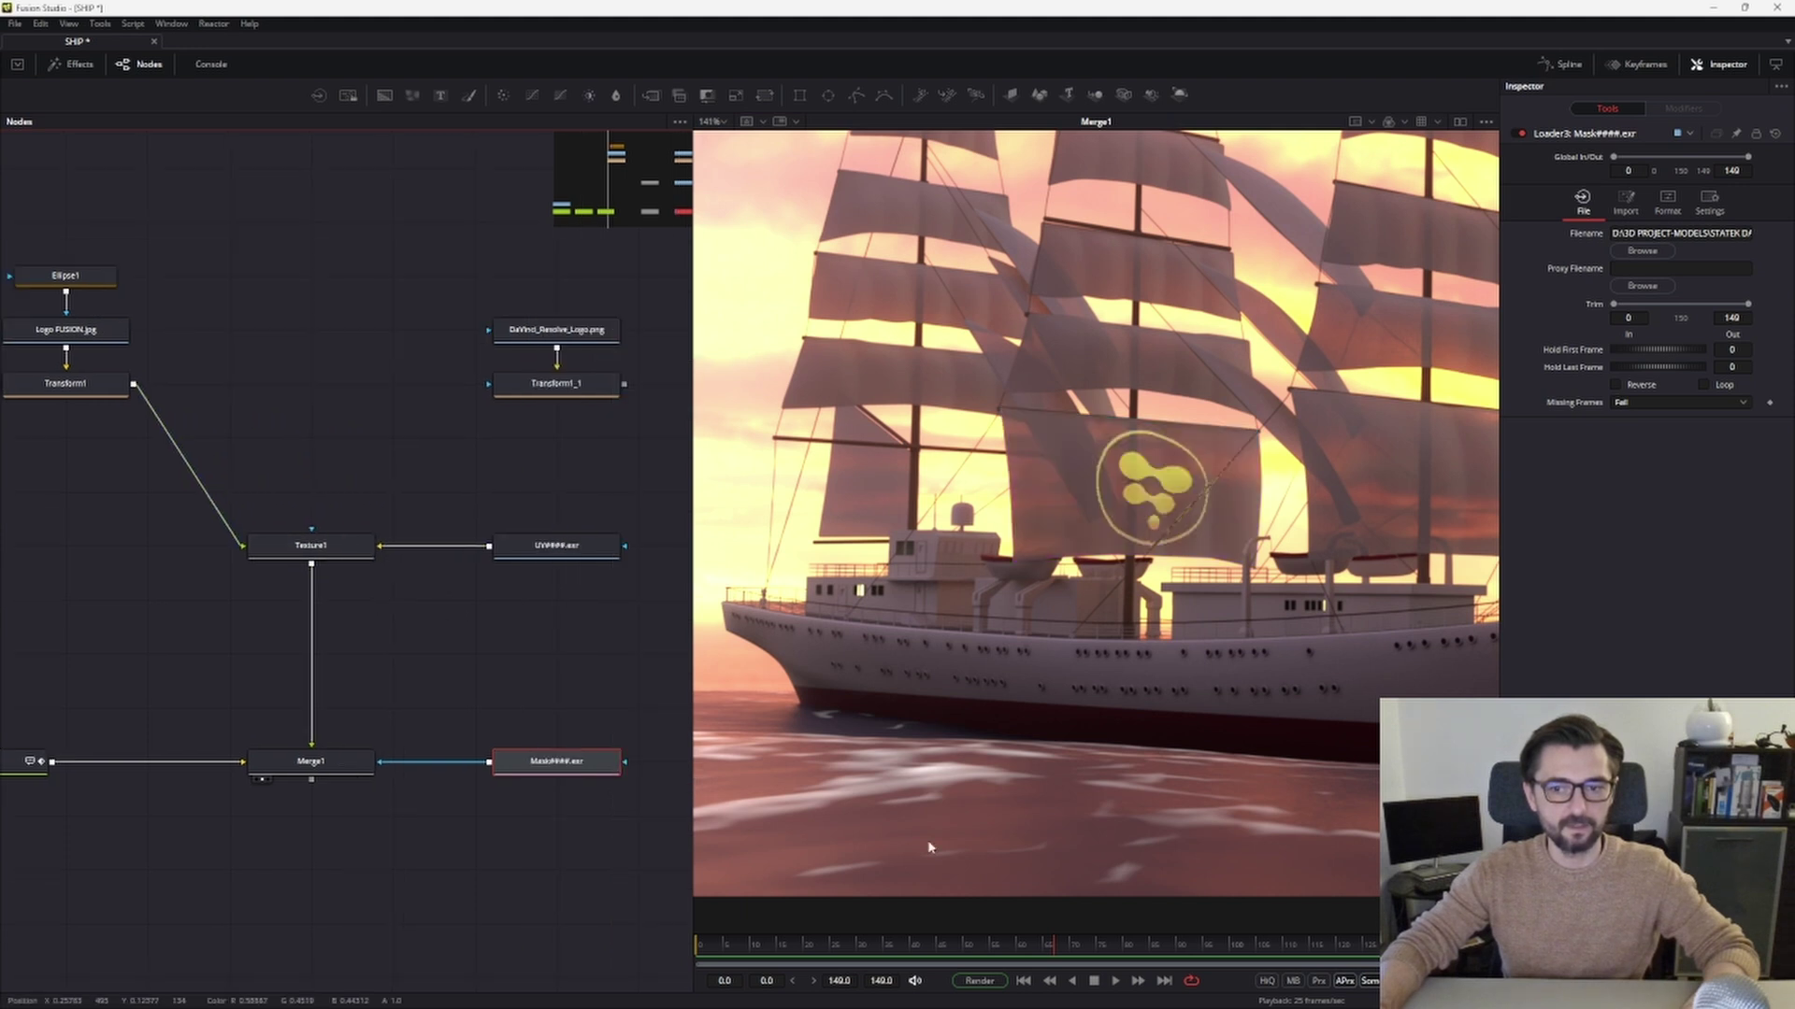
Play the Merge1 animation from near the start in an enlarged viewer to check the FUSION logo on the sail.
left_click(707, 946)
left_click_drag(691, 716, 321, 716)
key("space")
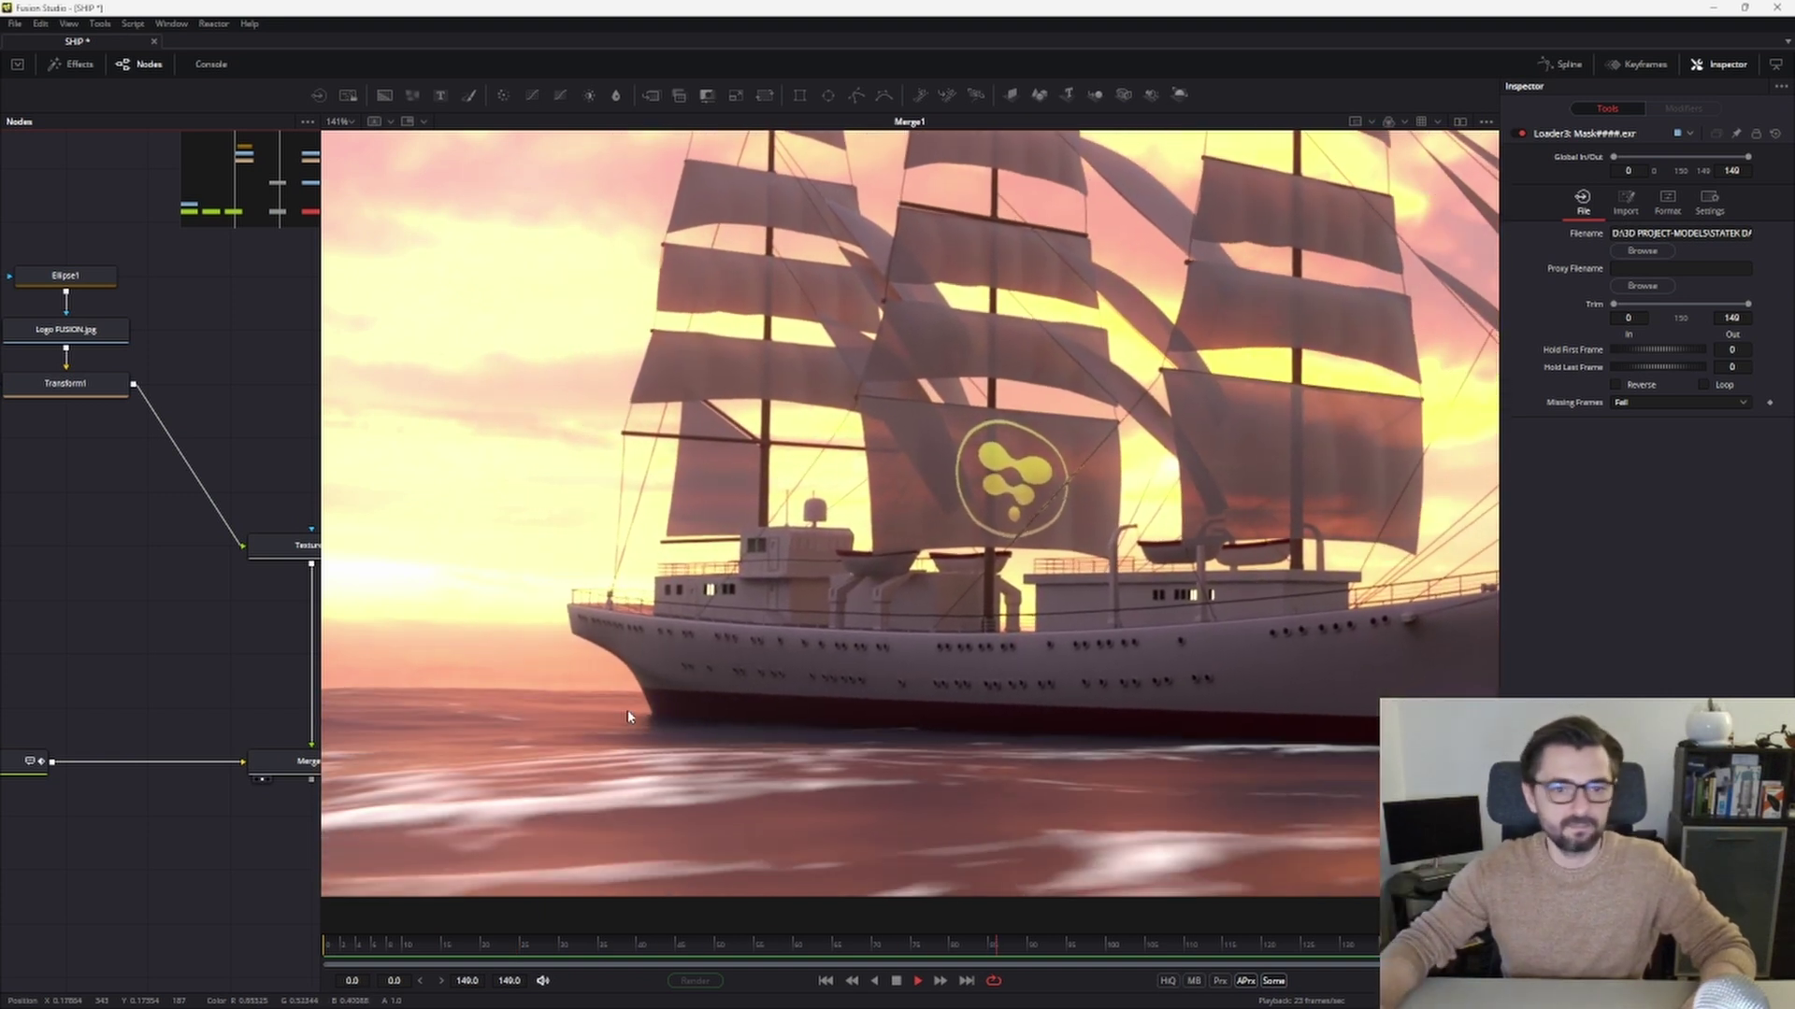
key("space")
left_click_drag(320, 402, 567, 402)
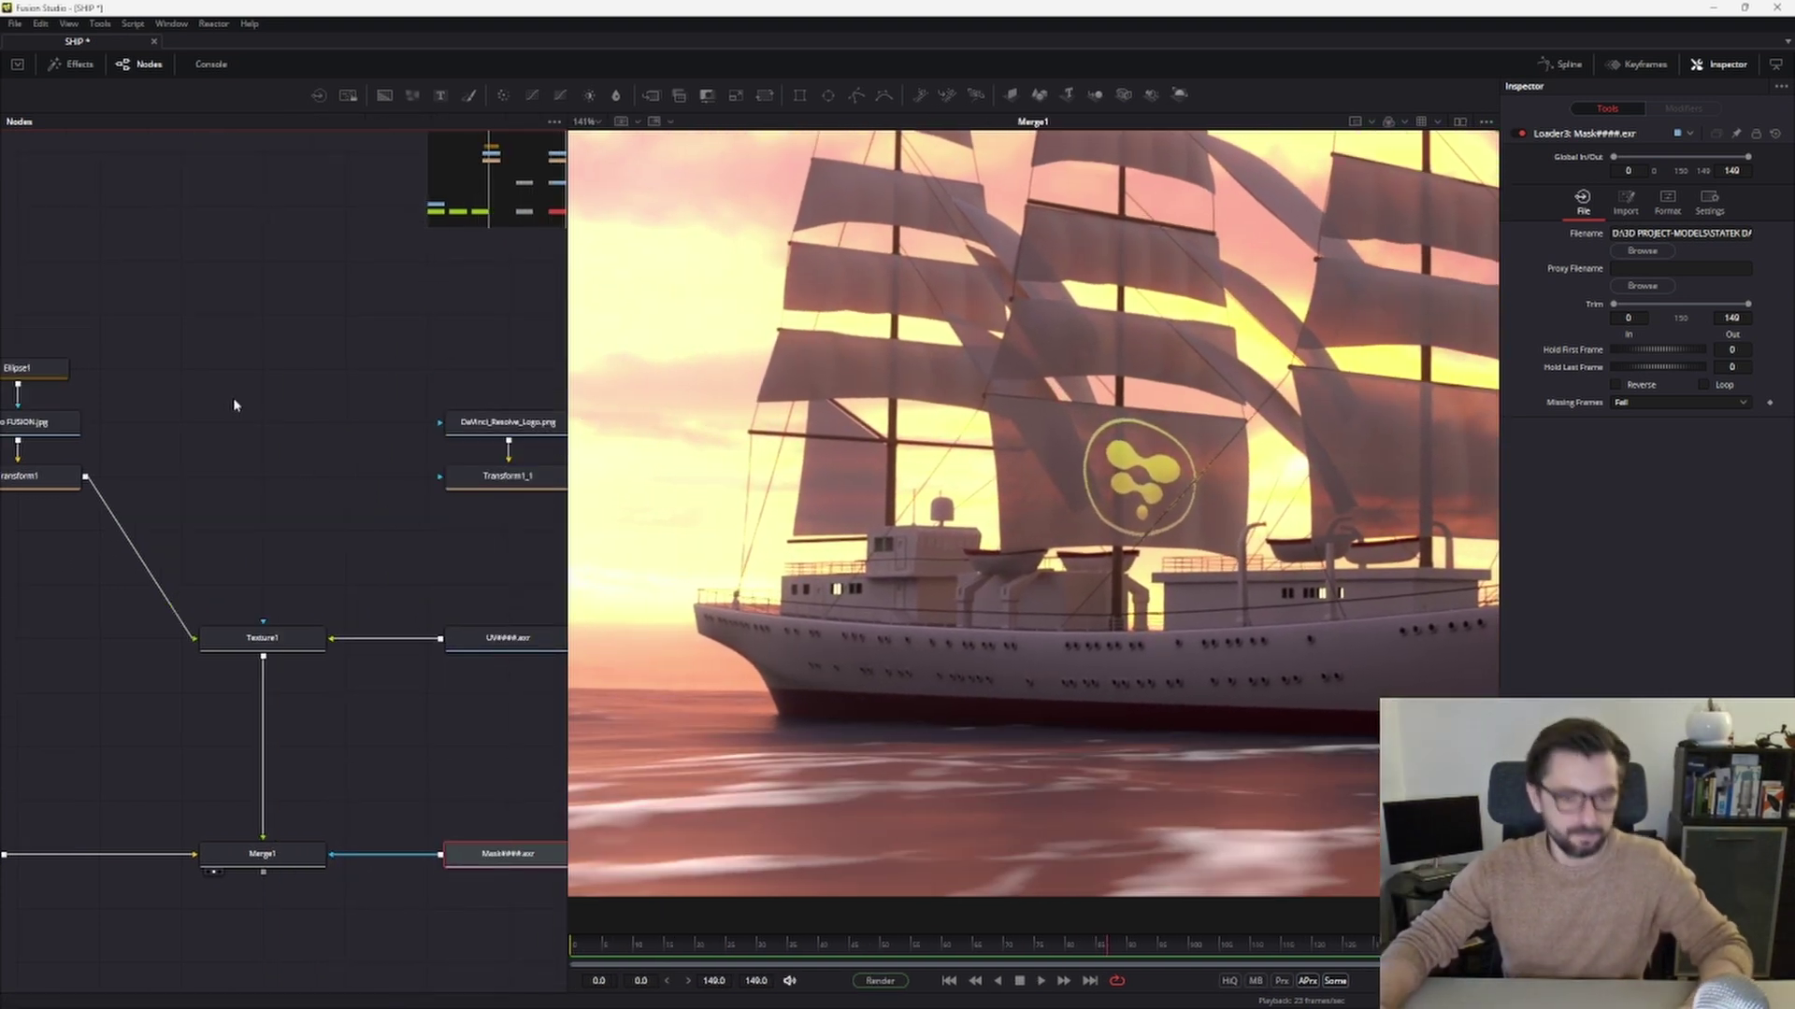
Add a FastNoise node above Texture1, display it in the viewer and set its Scale to about 15.6.
key("shift+space")
type("fas")
key("Down")
key("Down")
key("Down")
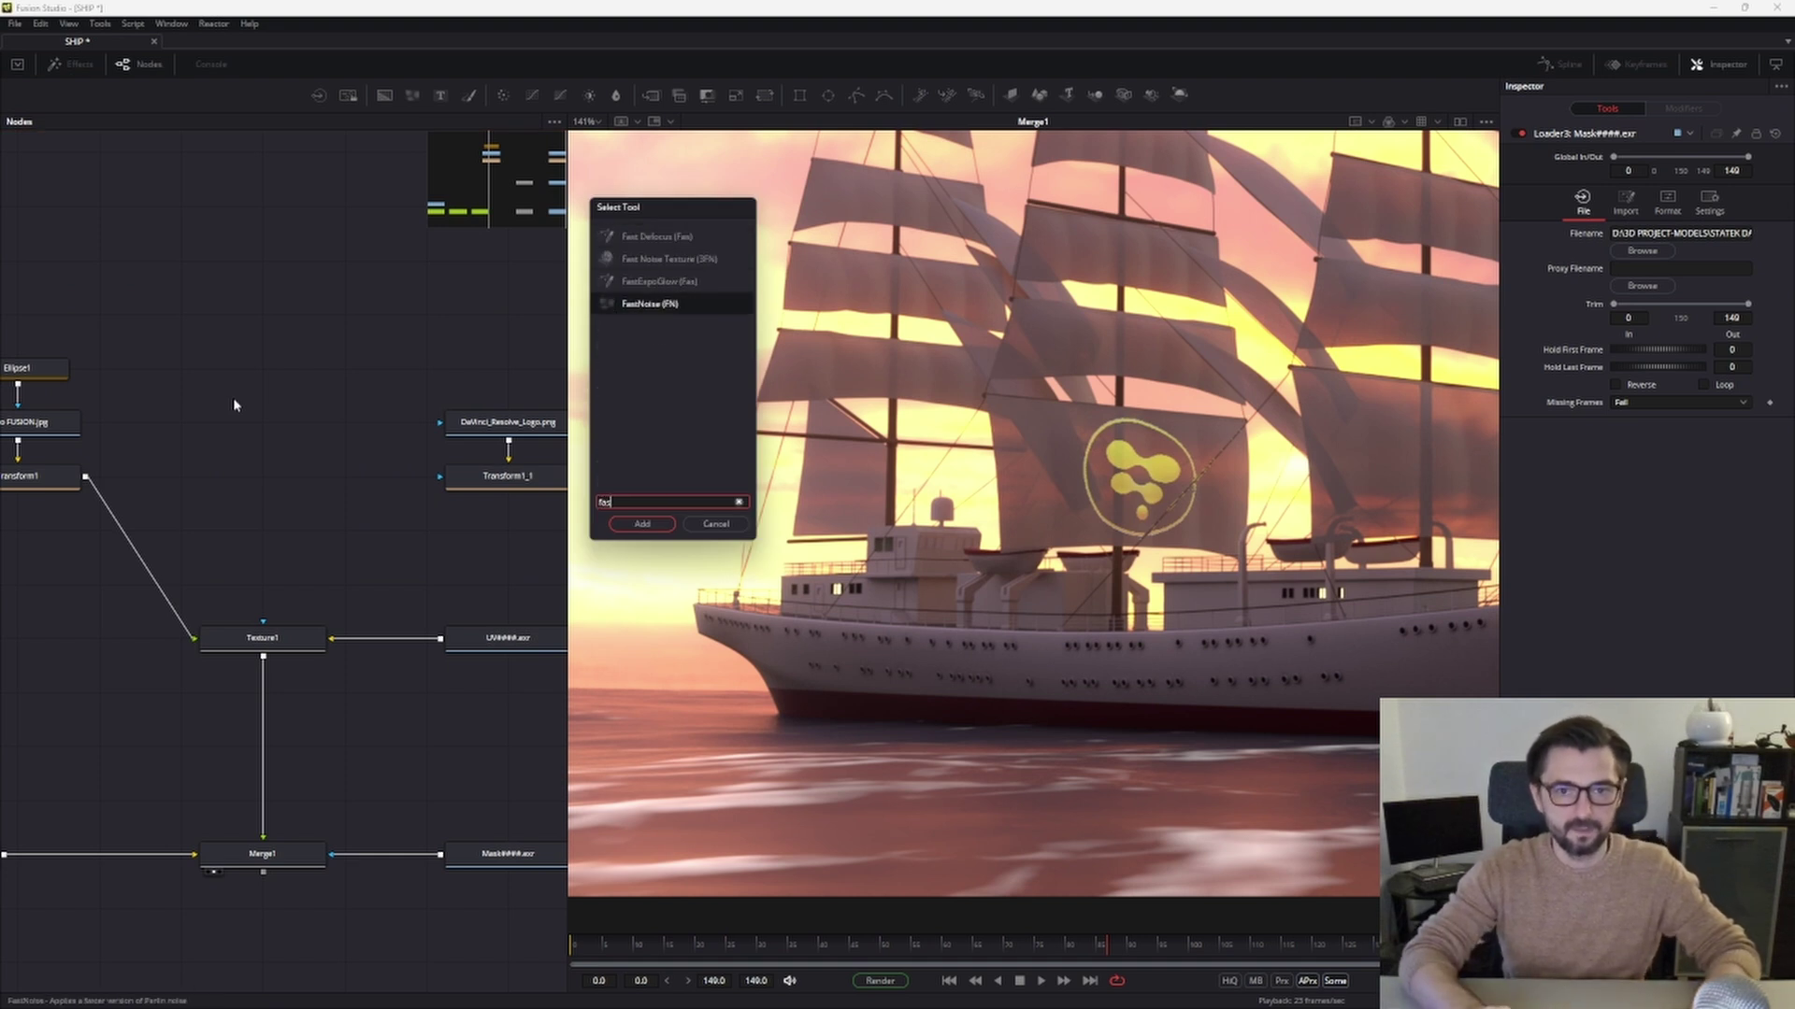
key("Return")
key("1")
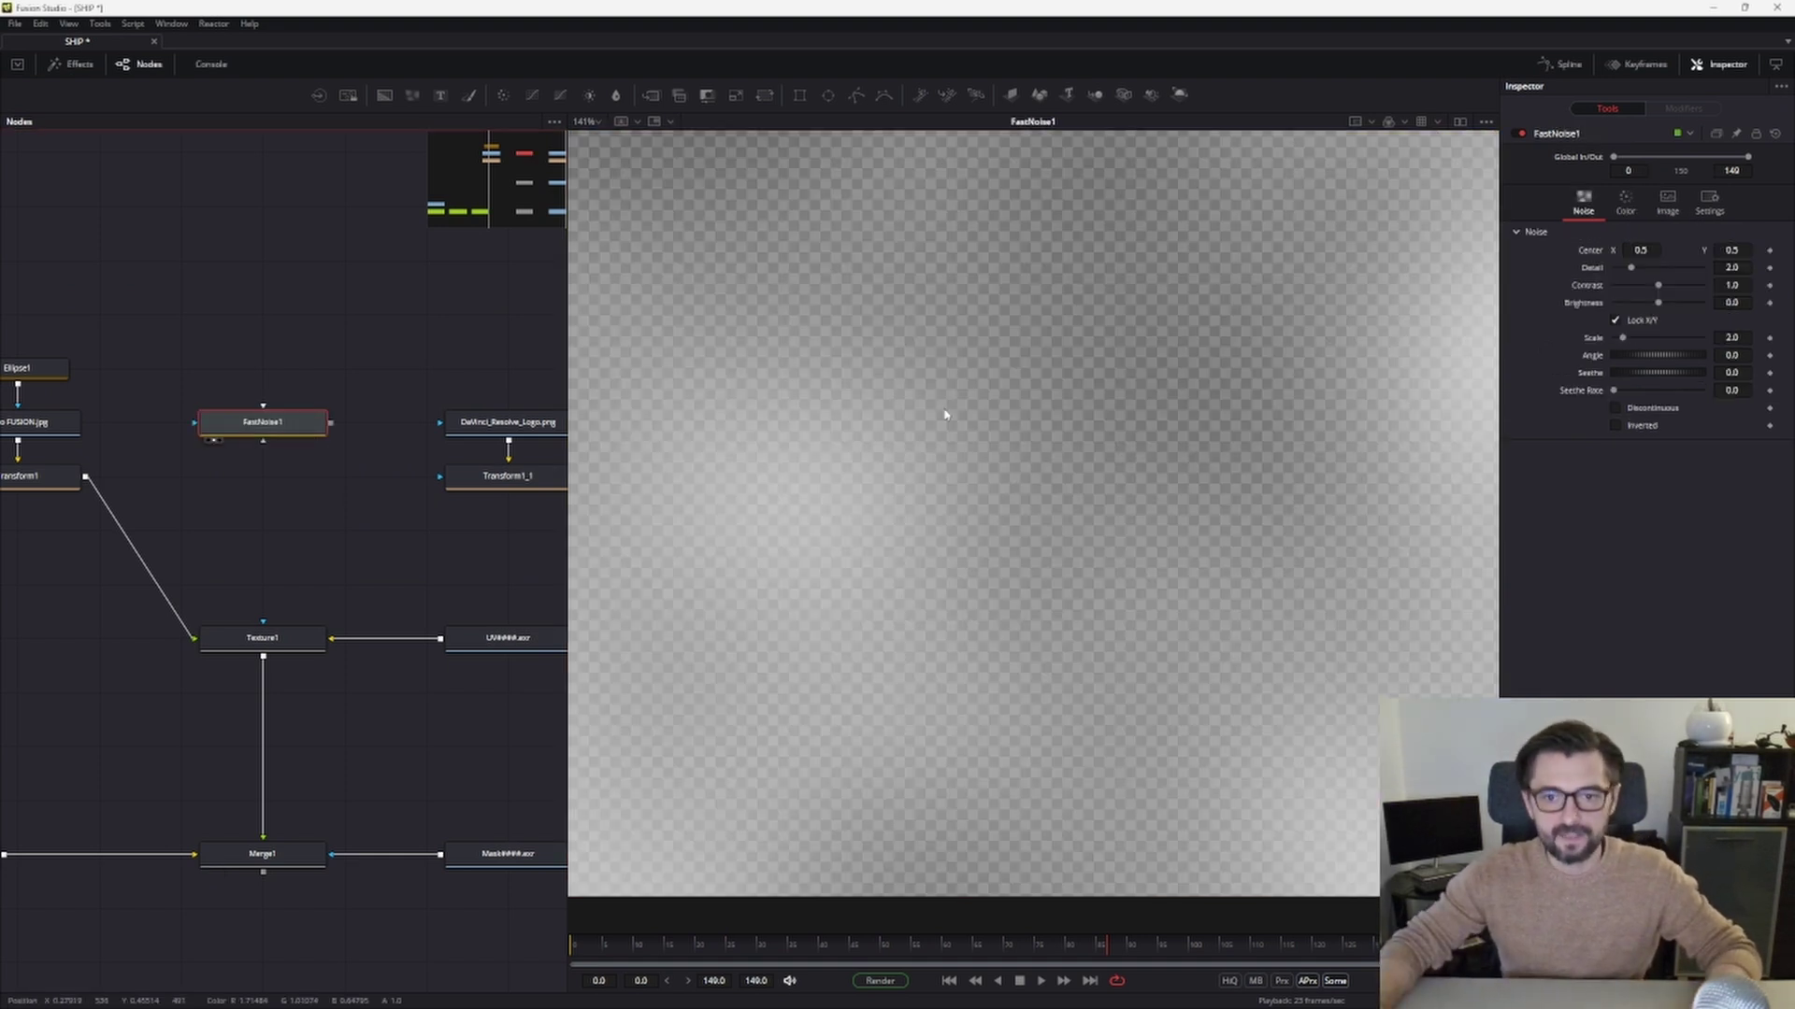
left_click_drag(1623, 337, 1683, 337)
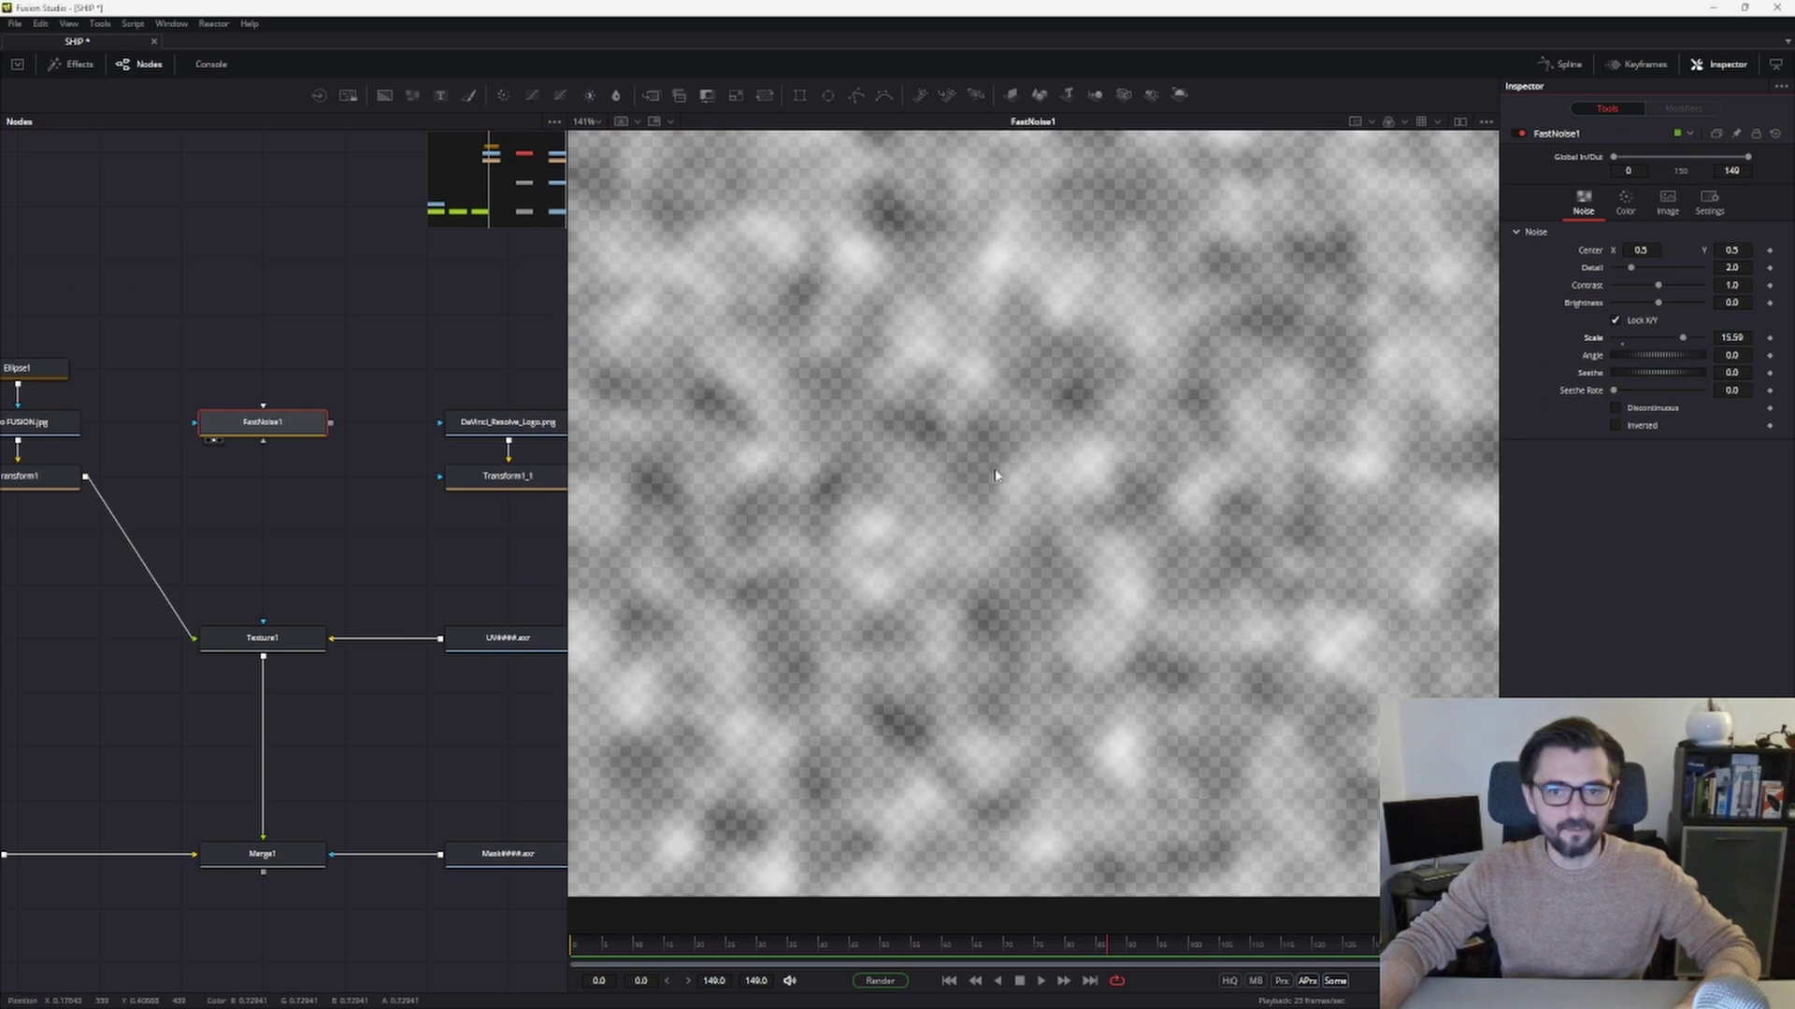
Turn the FastNoise node's Color 2 purple by setting red to 0.6 and green to about 0.09.
left_click(1625, 202)
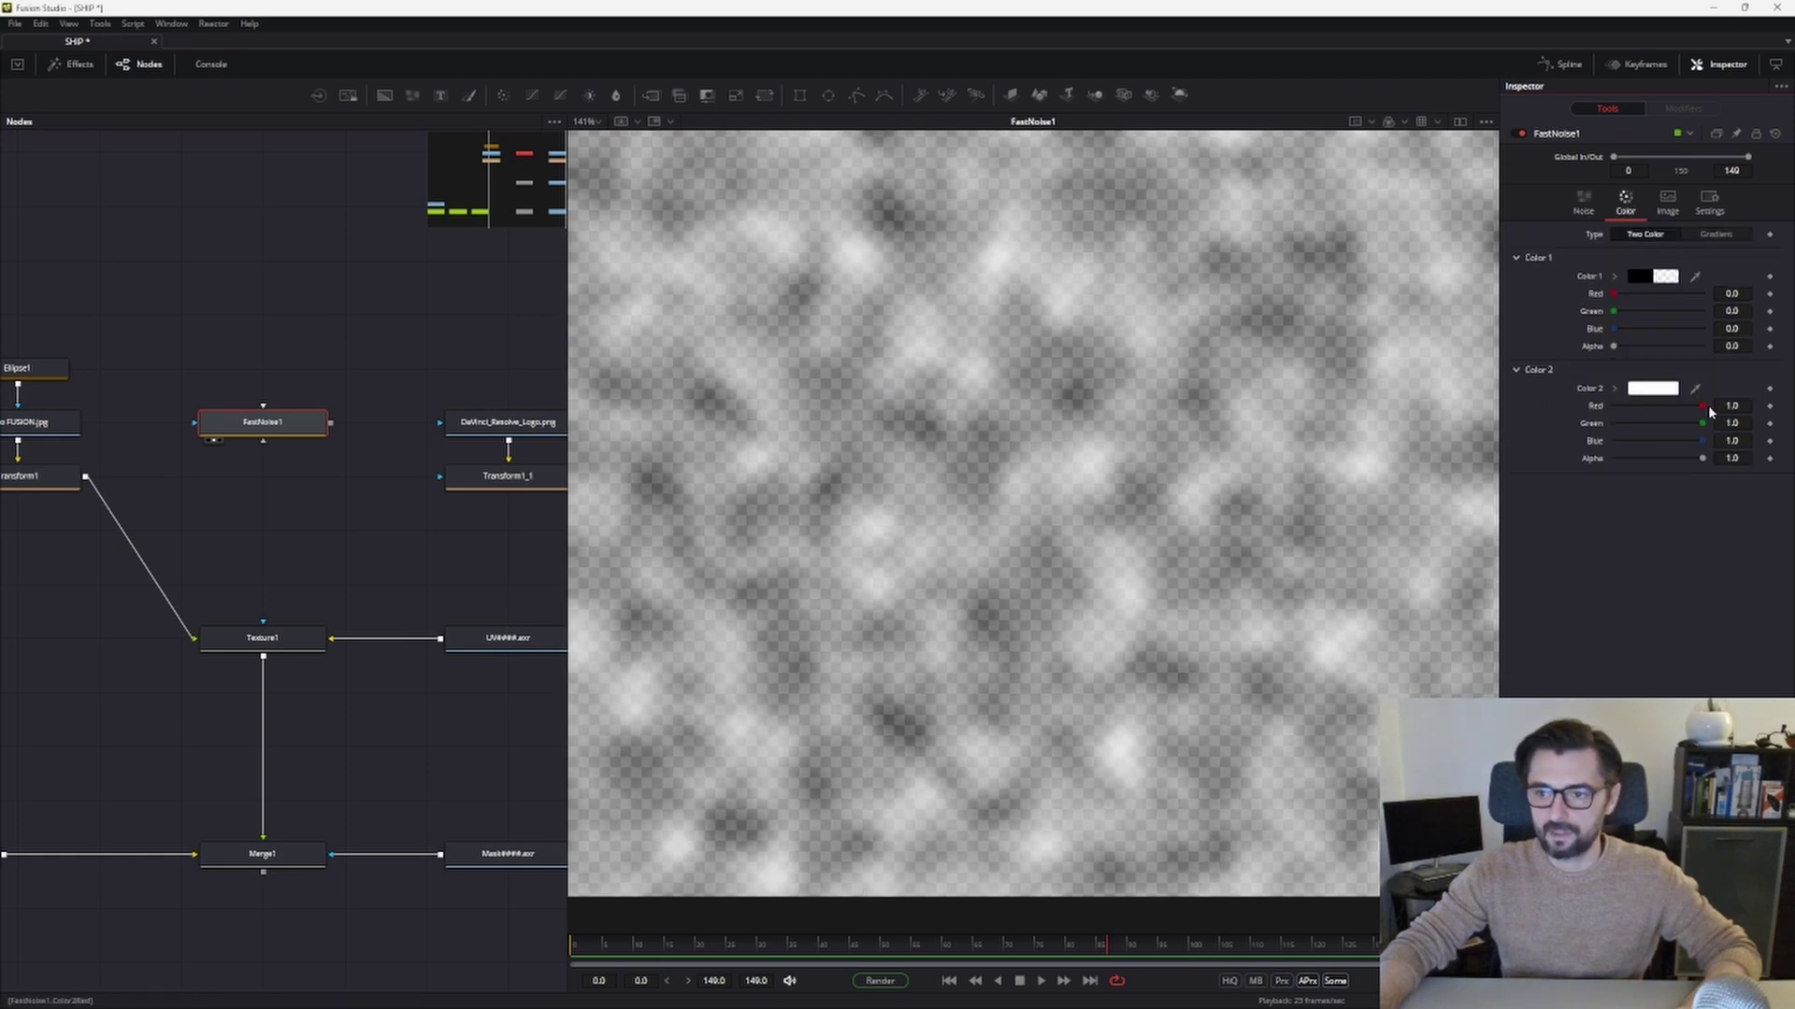
left_click(1639, 406)
left_click(1639, 406)
left_click(1635, 405)
left_click(1635, 406)
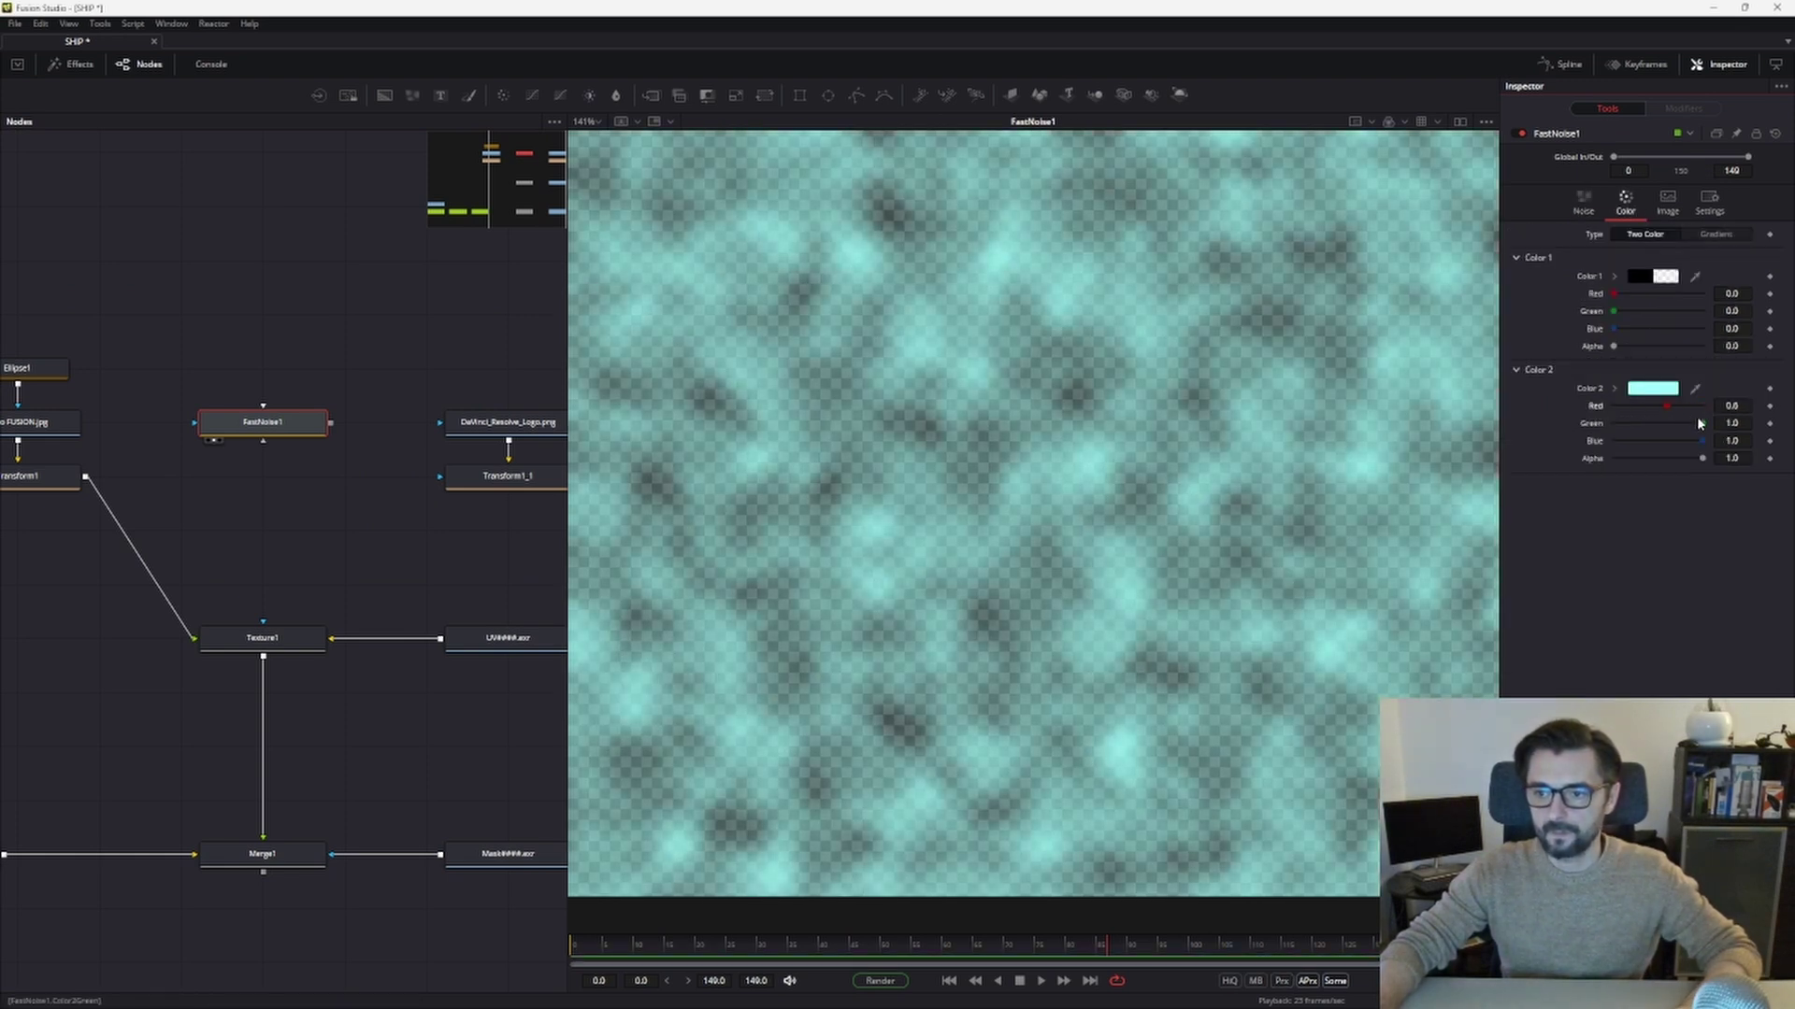
left_click_drag(1702, 423, 1623, 438)
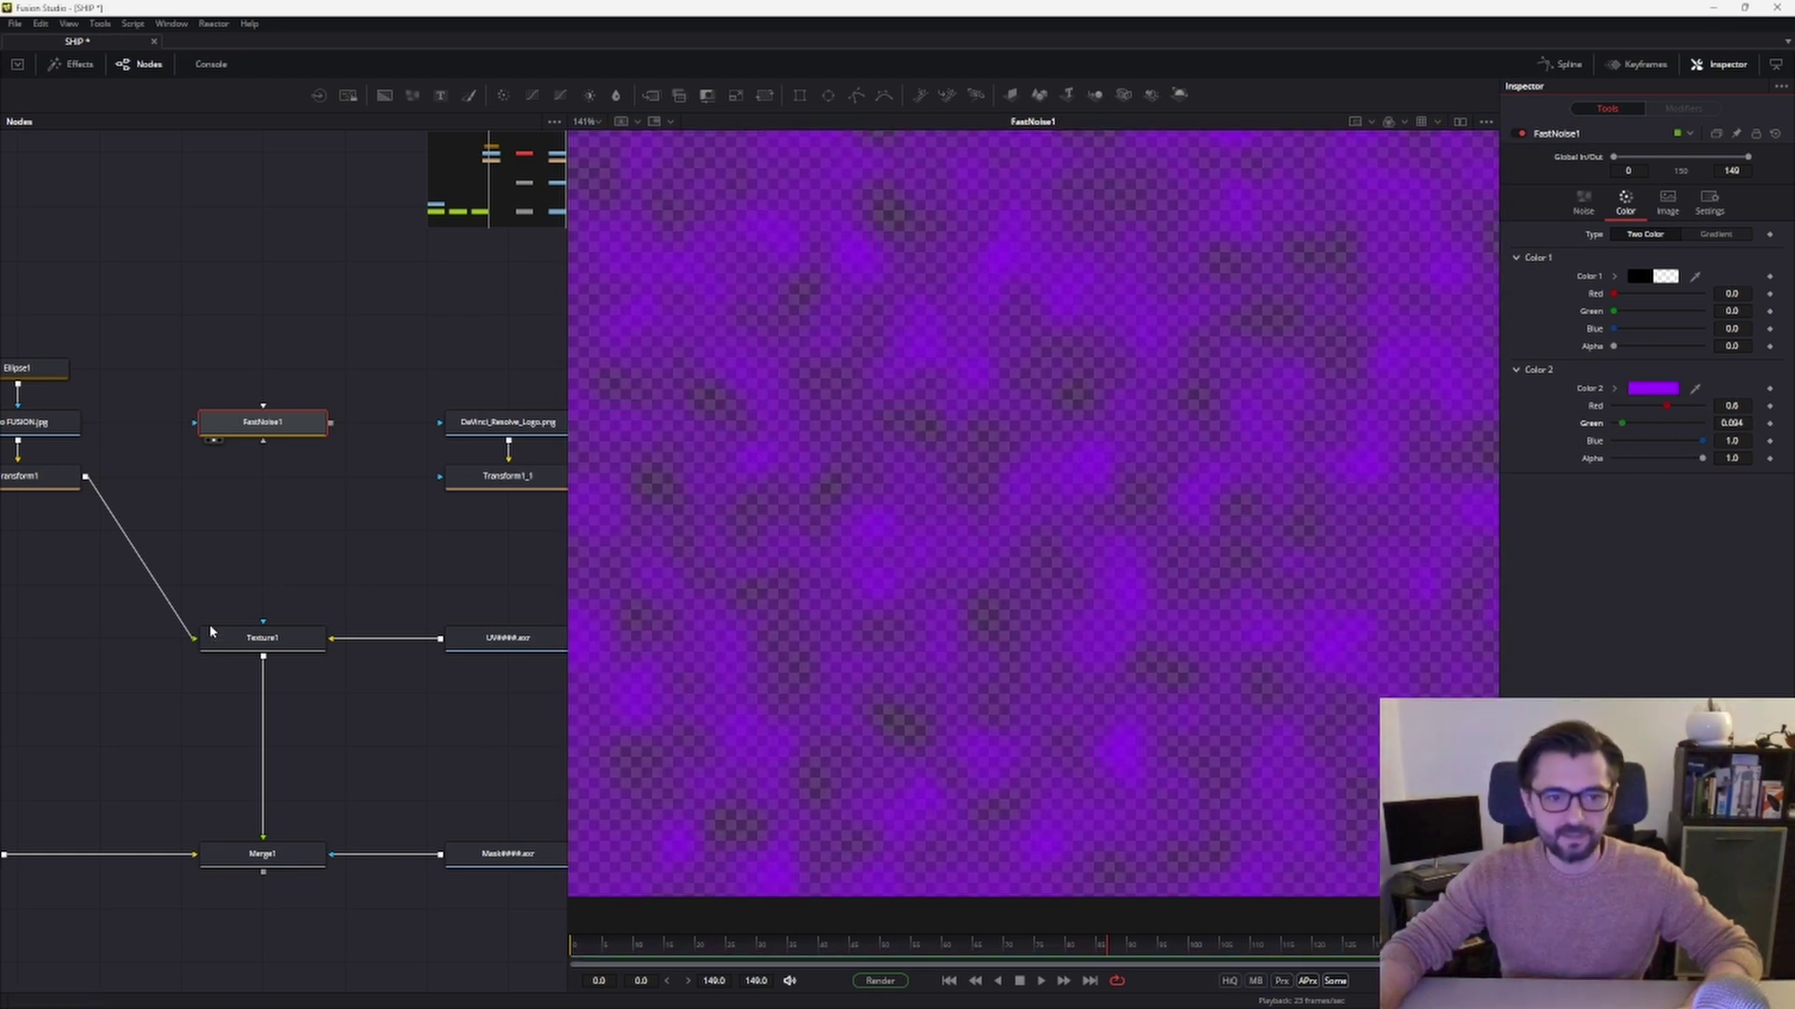
Display Merge1 and connect FastNoise1 to Texture1's image input in place of Transform1.
left_click_drag(262, 854, 729, 766)
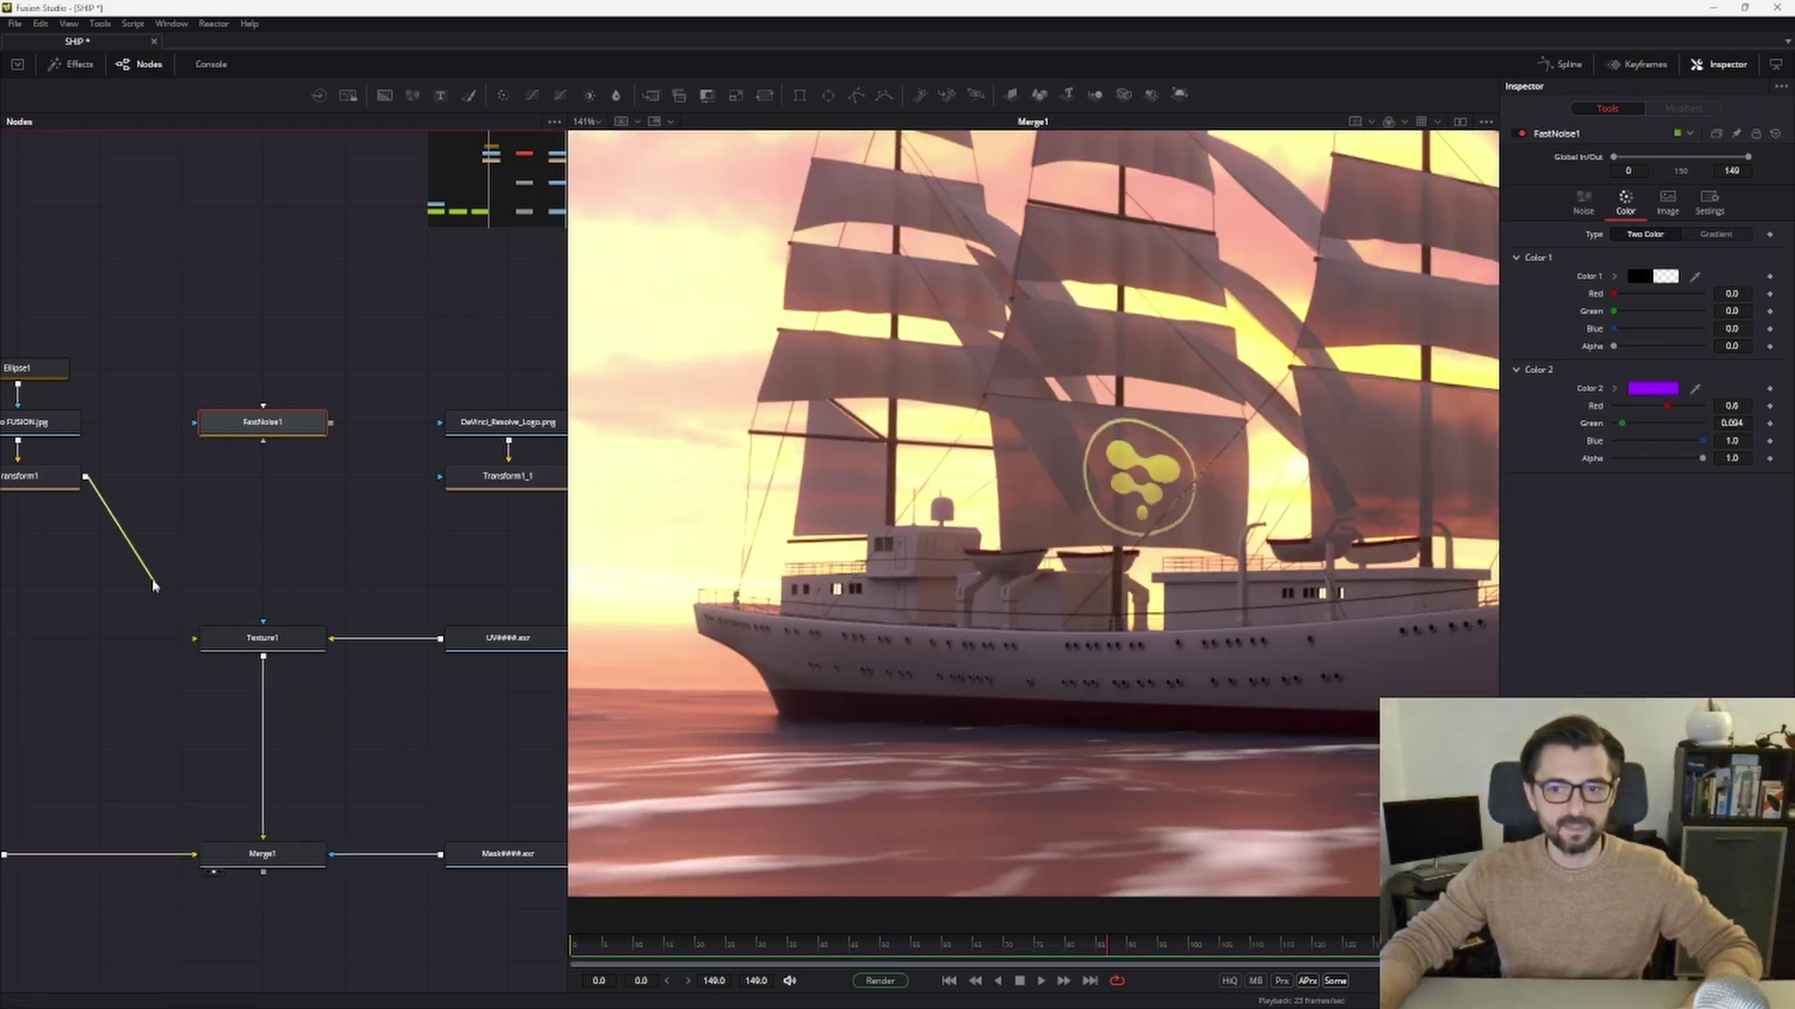
left_click_drag(155, 586, 154, 586)
left_click_drag(332, 423, 248, 637)
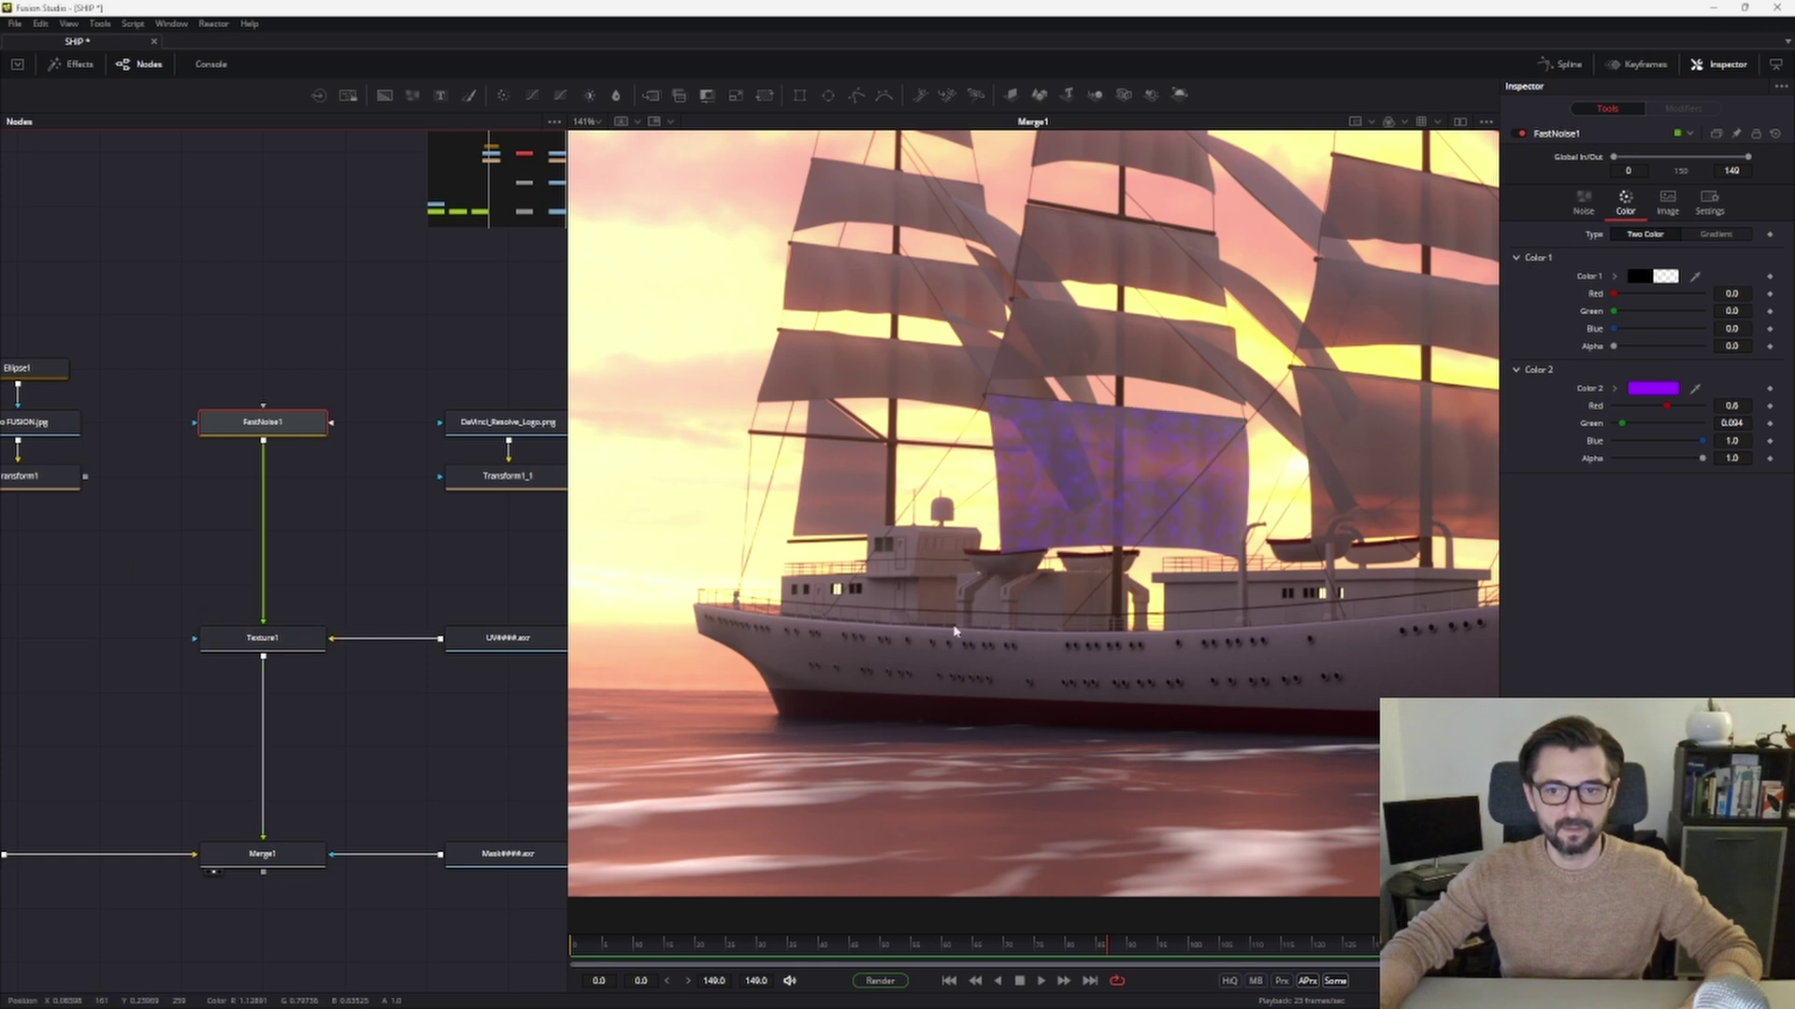
Play the Merge1 animation to check the purple noise texture on the moving sail.
key("space")
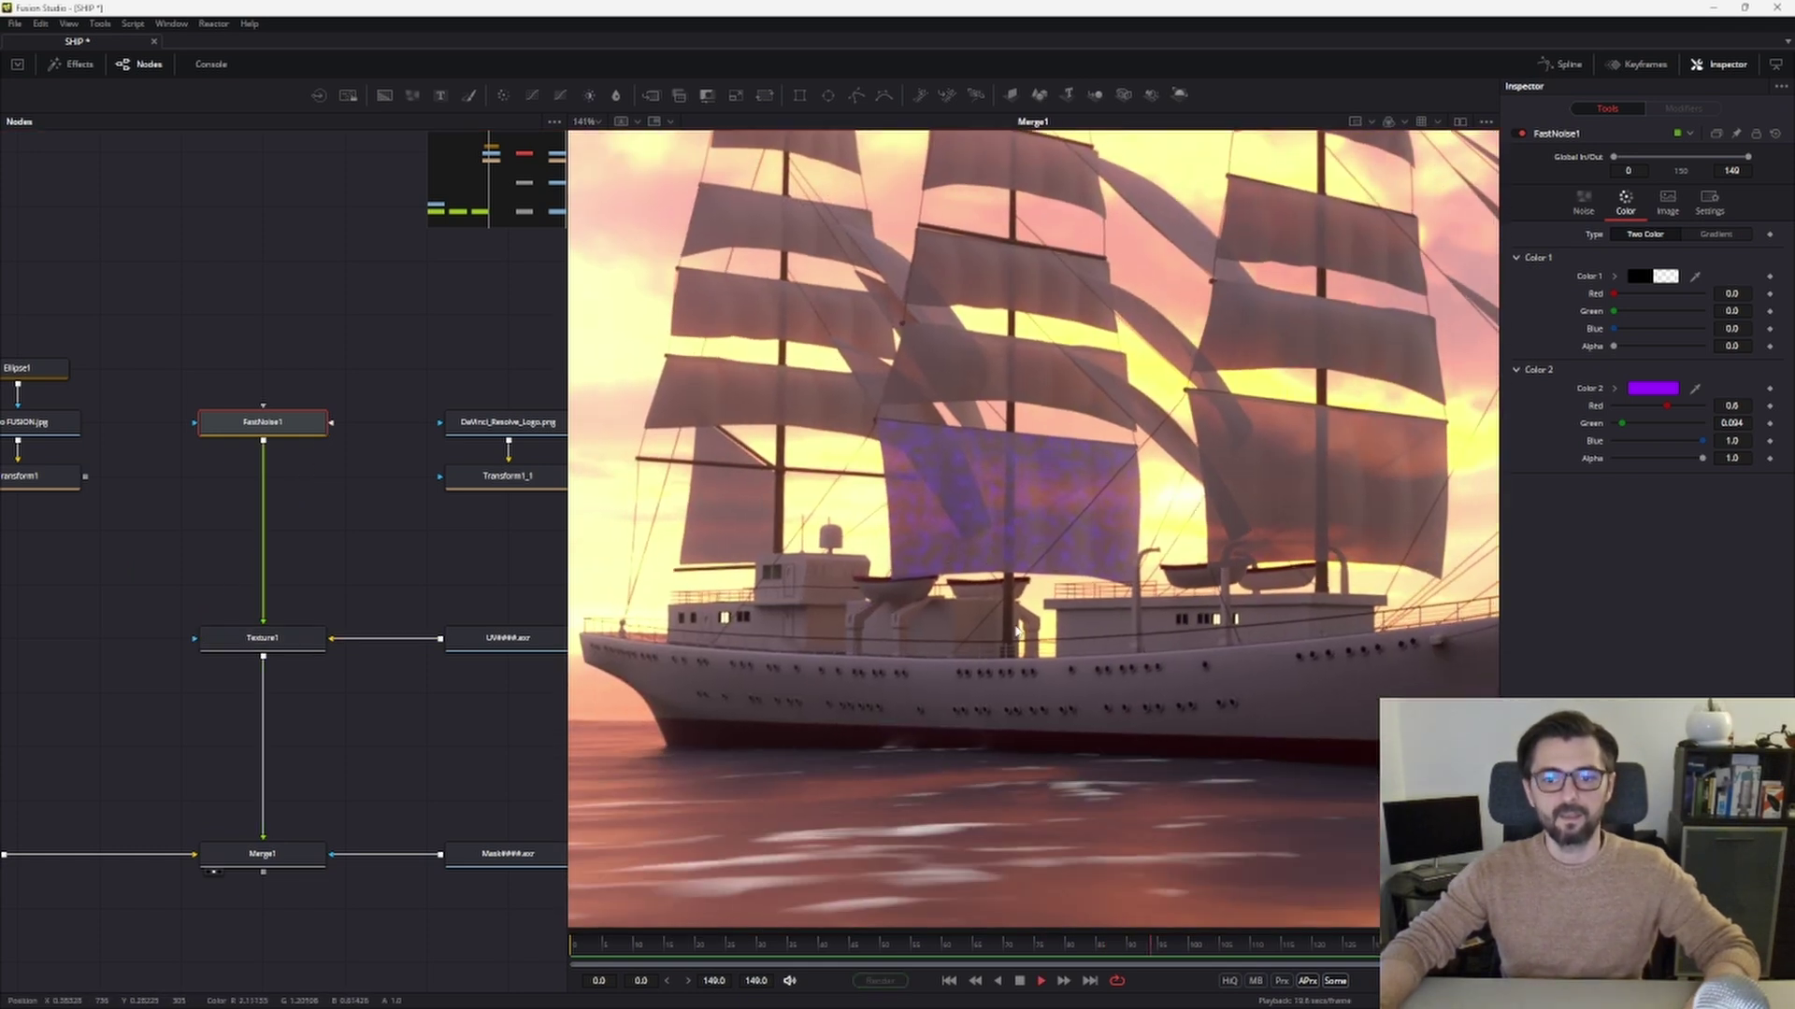
left_click(657, 972)
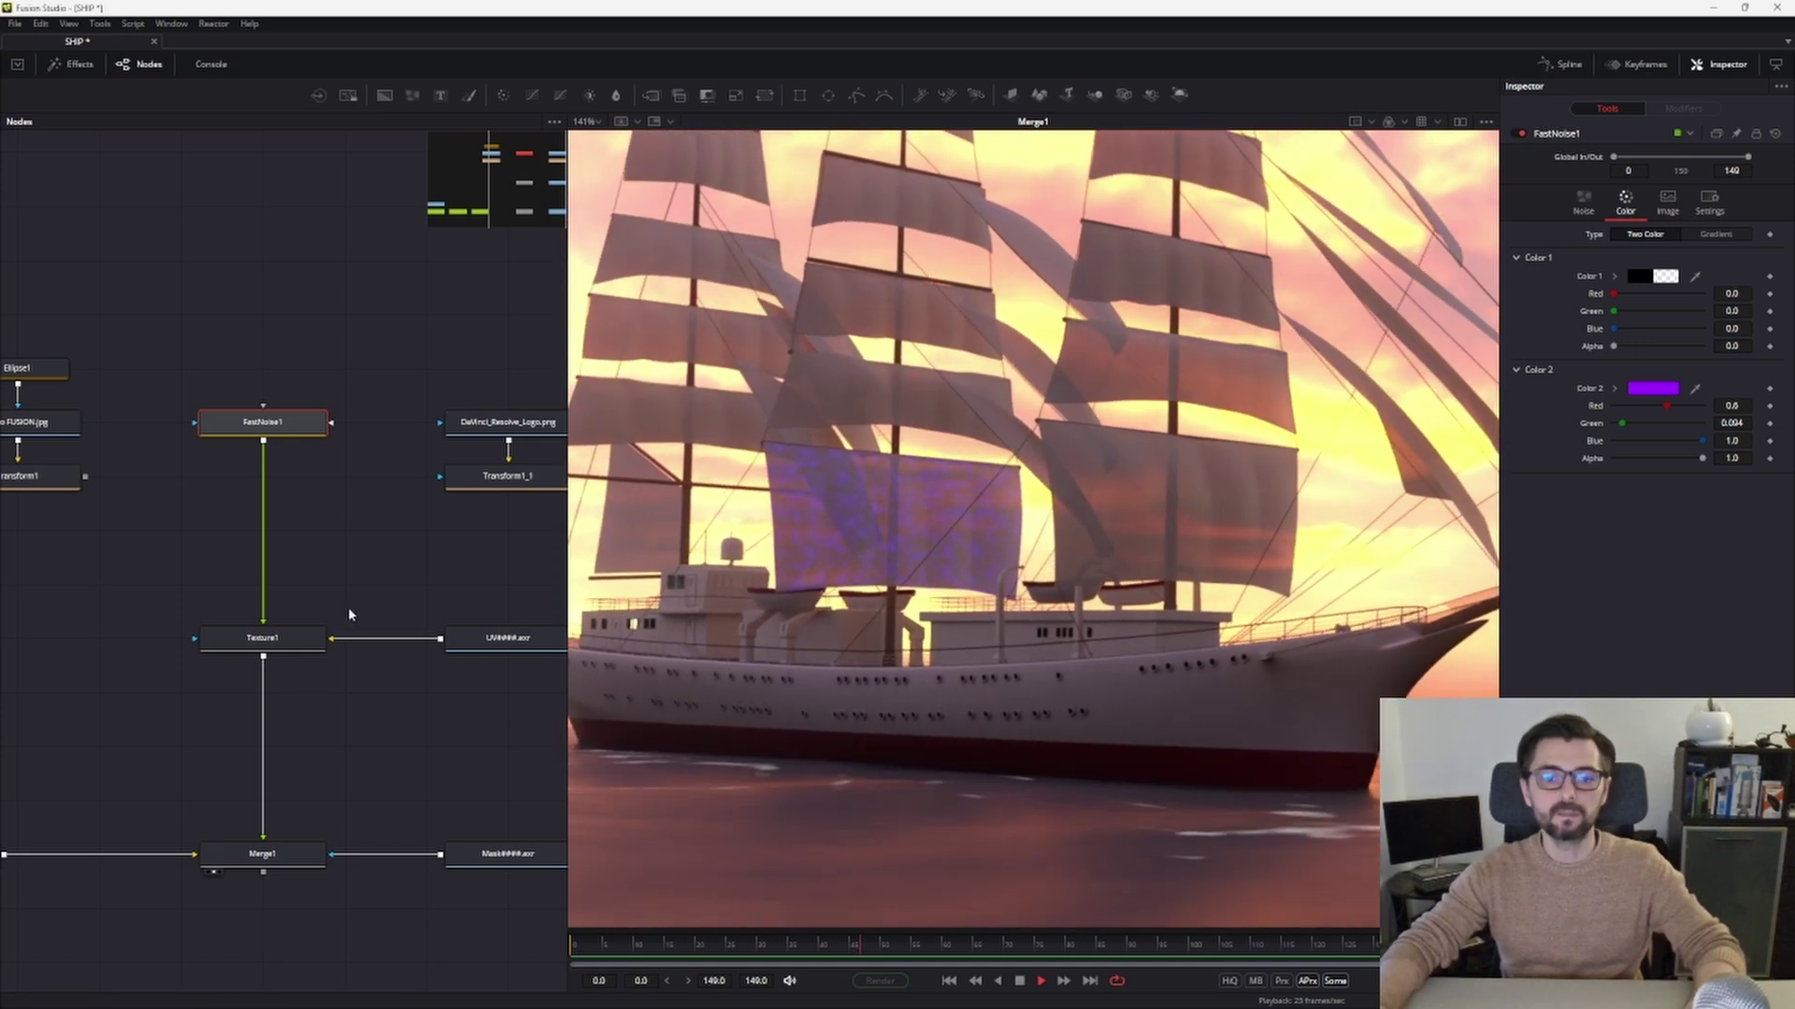
key("space")
Disconnect FastNoise1 from Texture1 and connect the Transform1_1 output of the DaVinci Resolve logo instead.
left_click_drag(263, 614, 293, 559)
left_click_drag(442, 477, 357, 492)
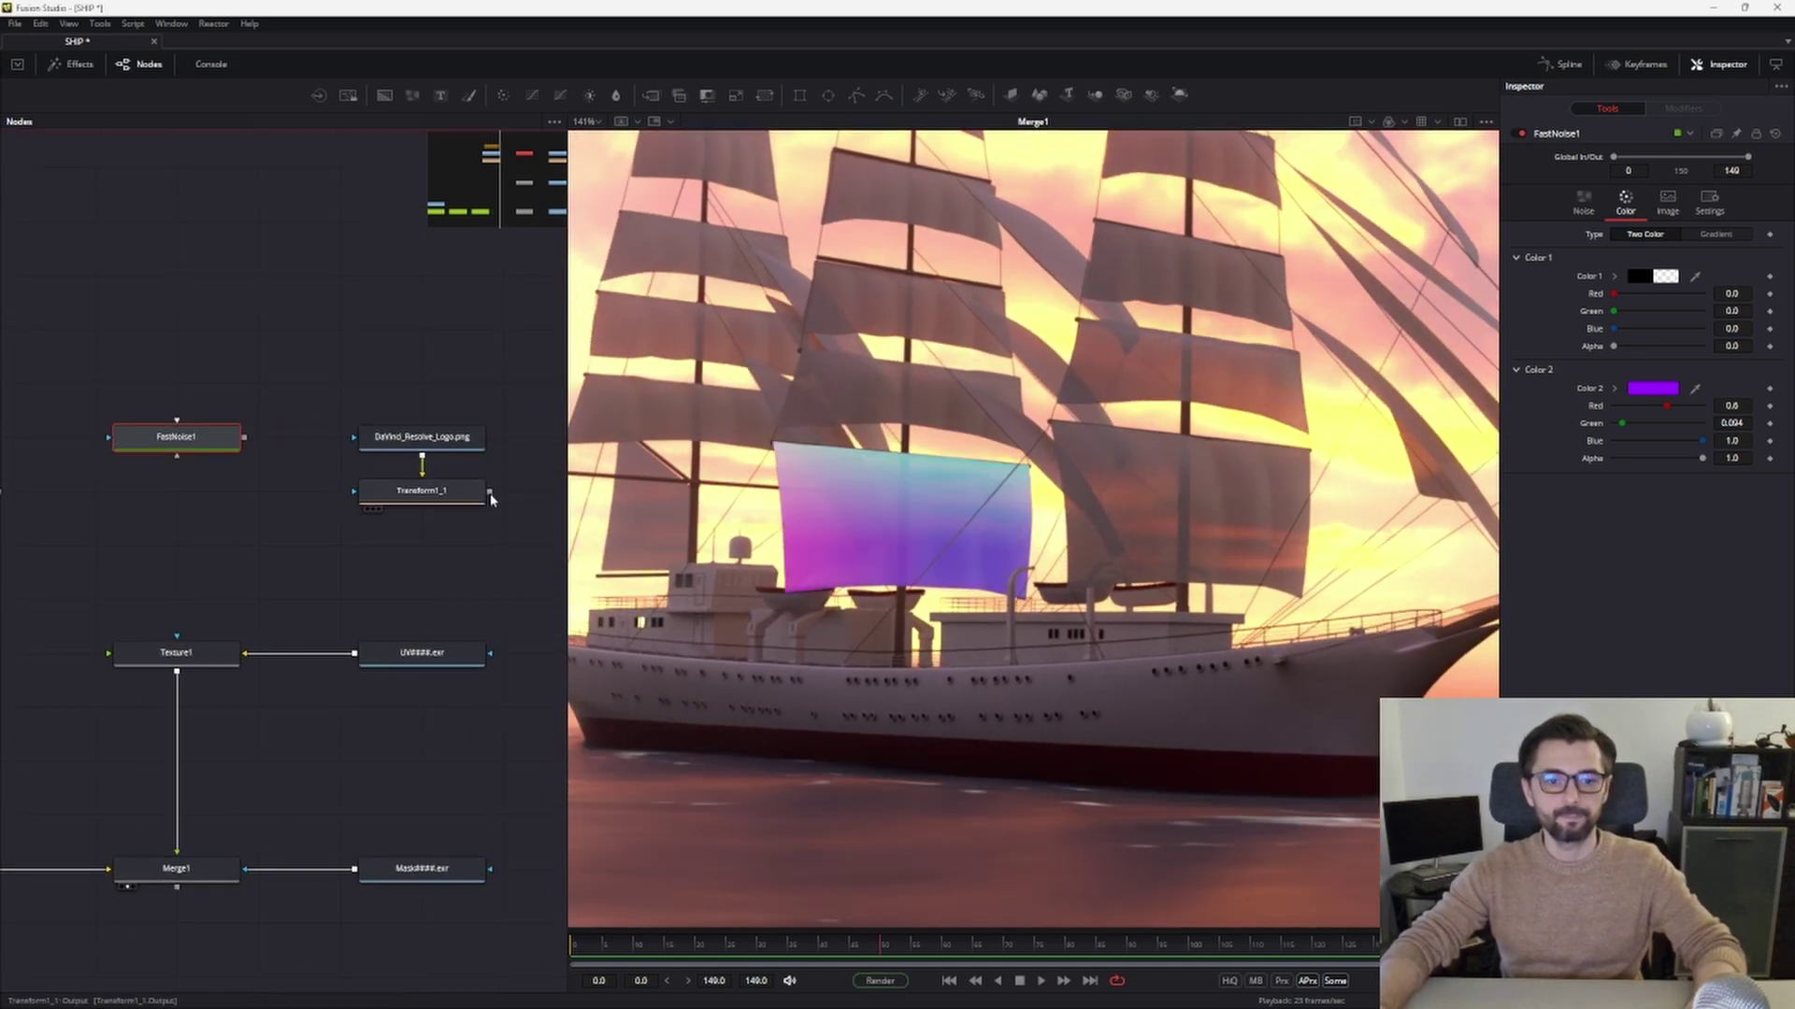
left_click_drag(489, 492, 177, 638)
Move FastNoise1 higher in the flow and align the DaVinci_Resolve_Logo.png and Transform1_1 nodes directly above Texture1.
left_click_drag(500, 416, 357, 519)
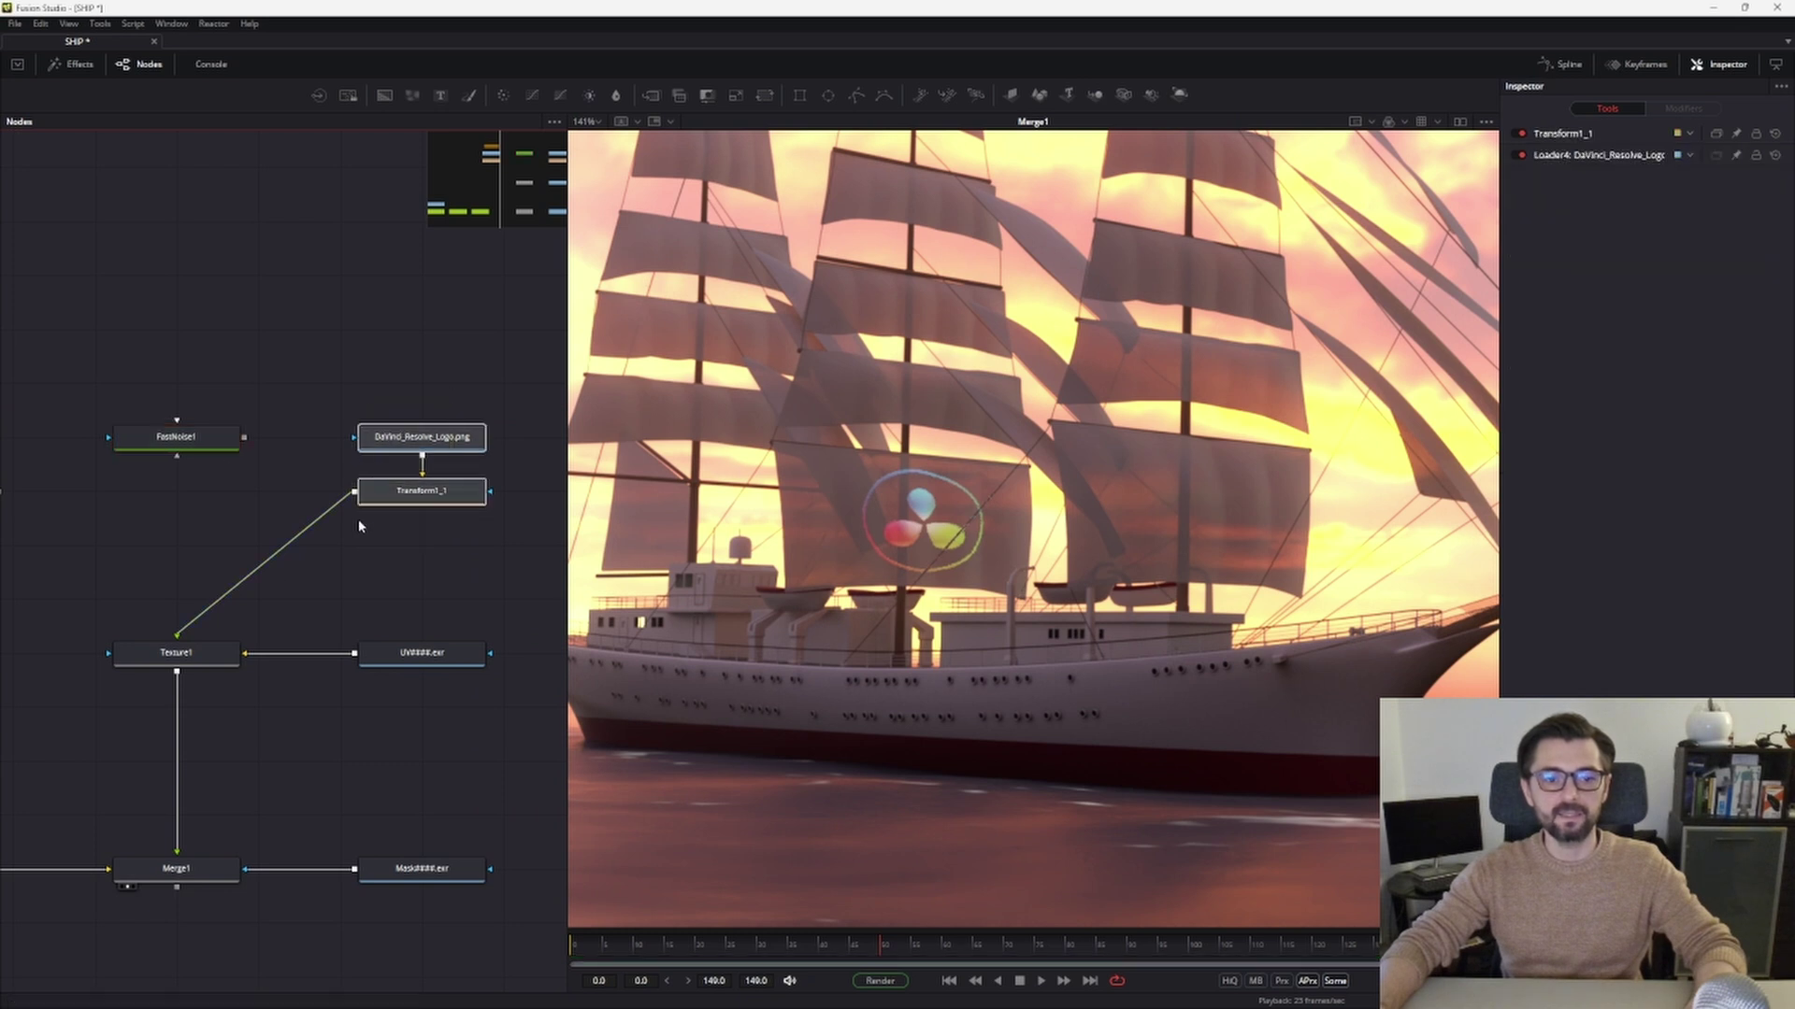
left_click_drag(201, 446, 205, 342)
left_click_drag(399, 384, 432, 553)
left_click_drag(411, 491, 167, 489)
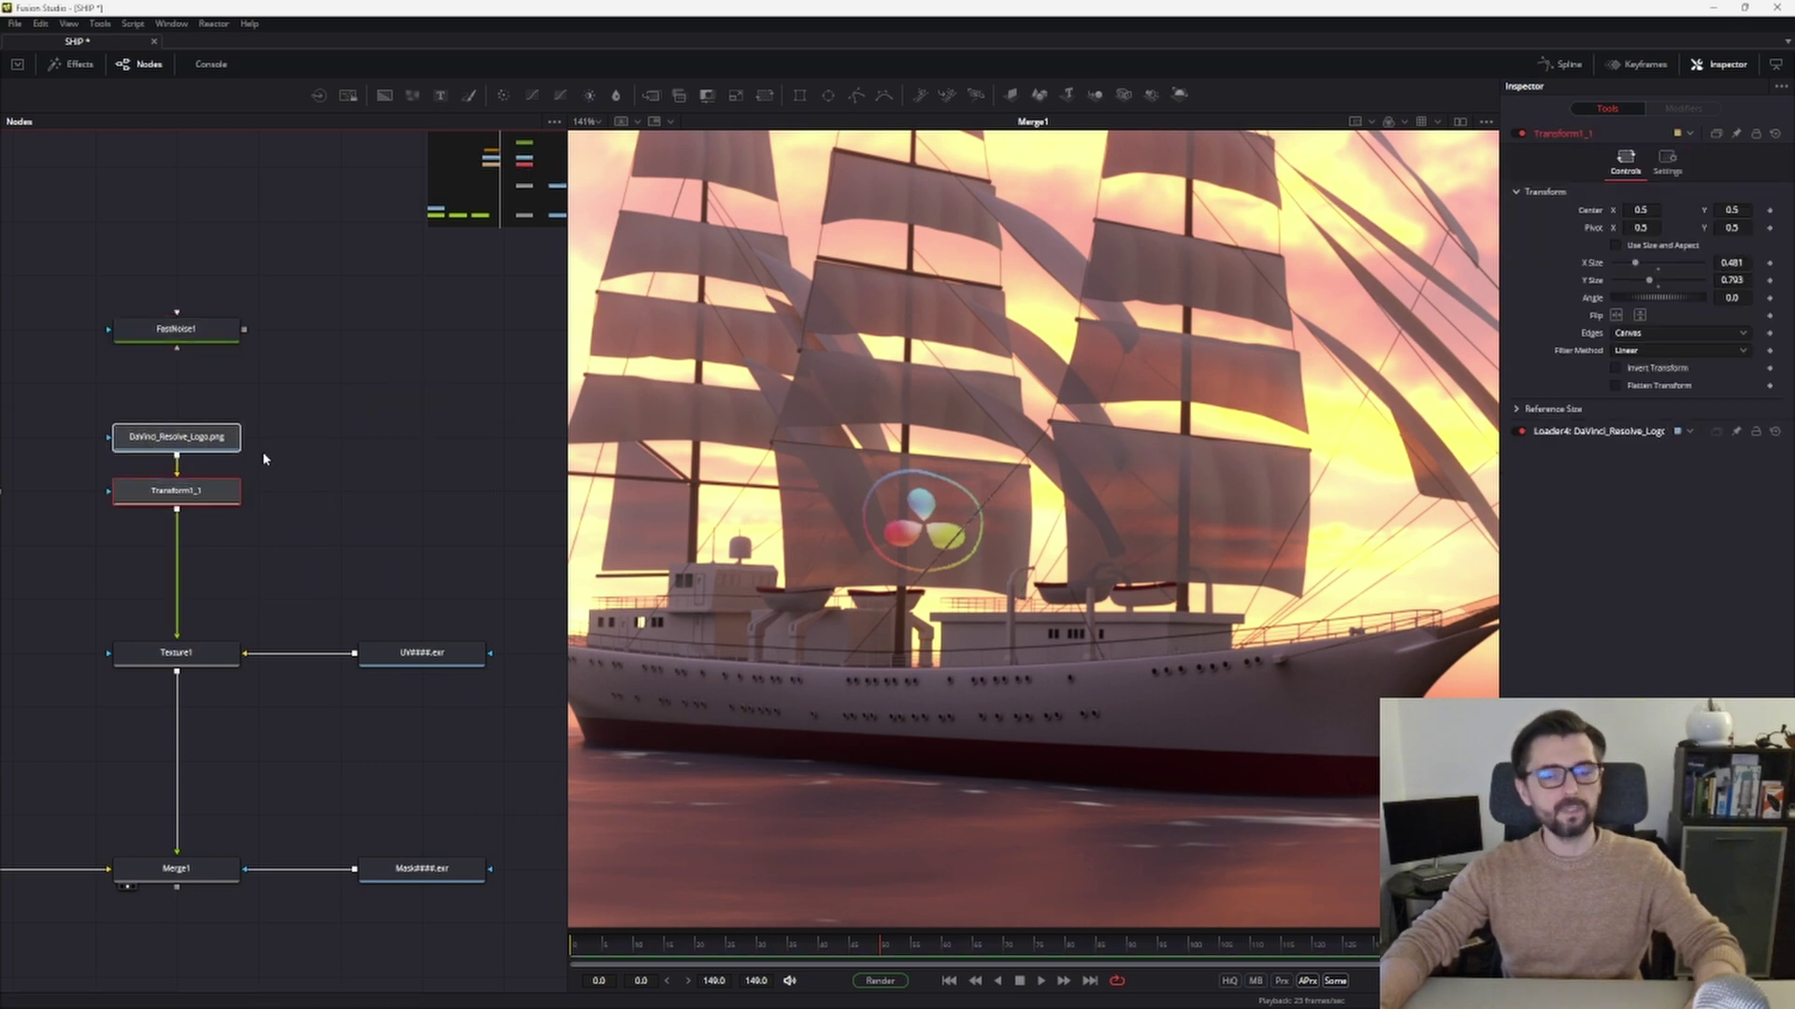
Display the UV####.exr pass, the Mask####.exr pass and the final Merge1 output in turn.
left_click(371, 670)
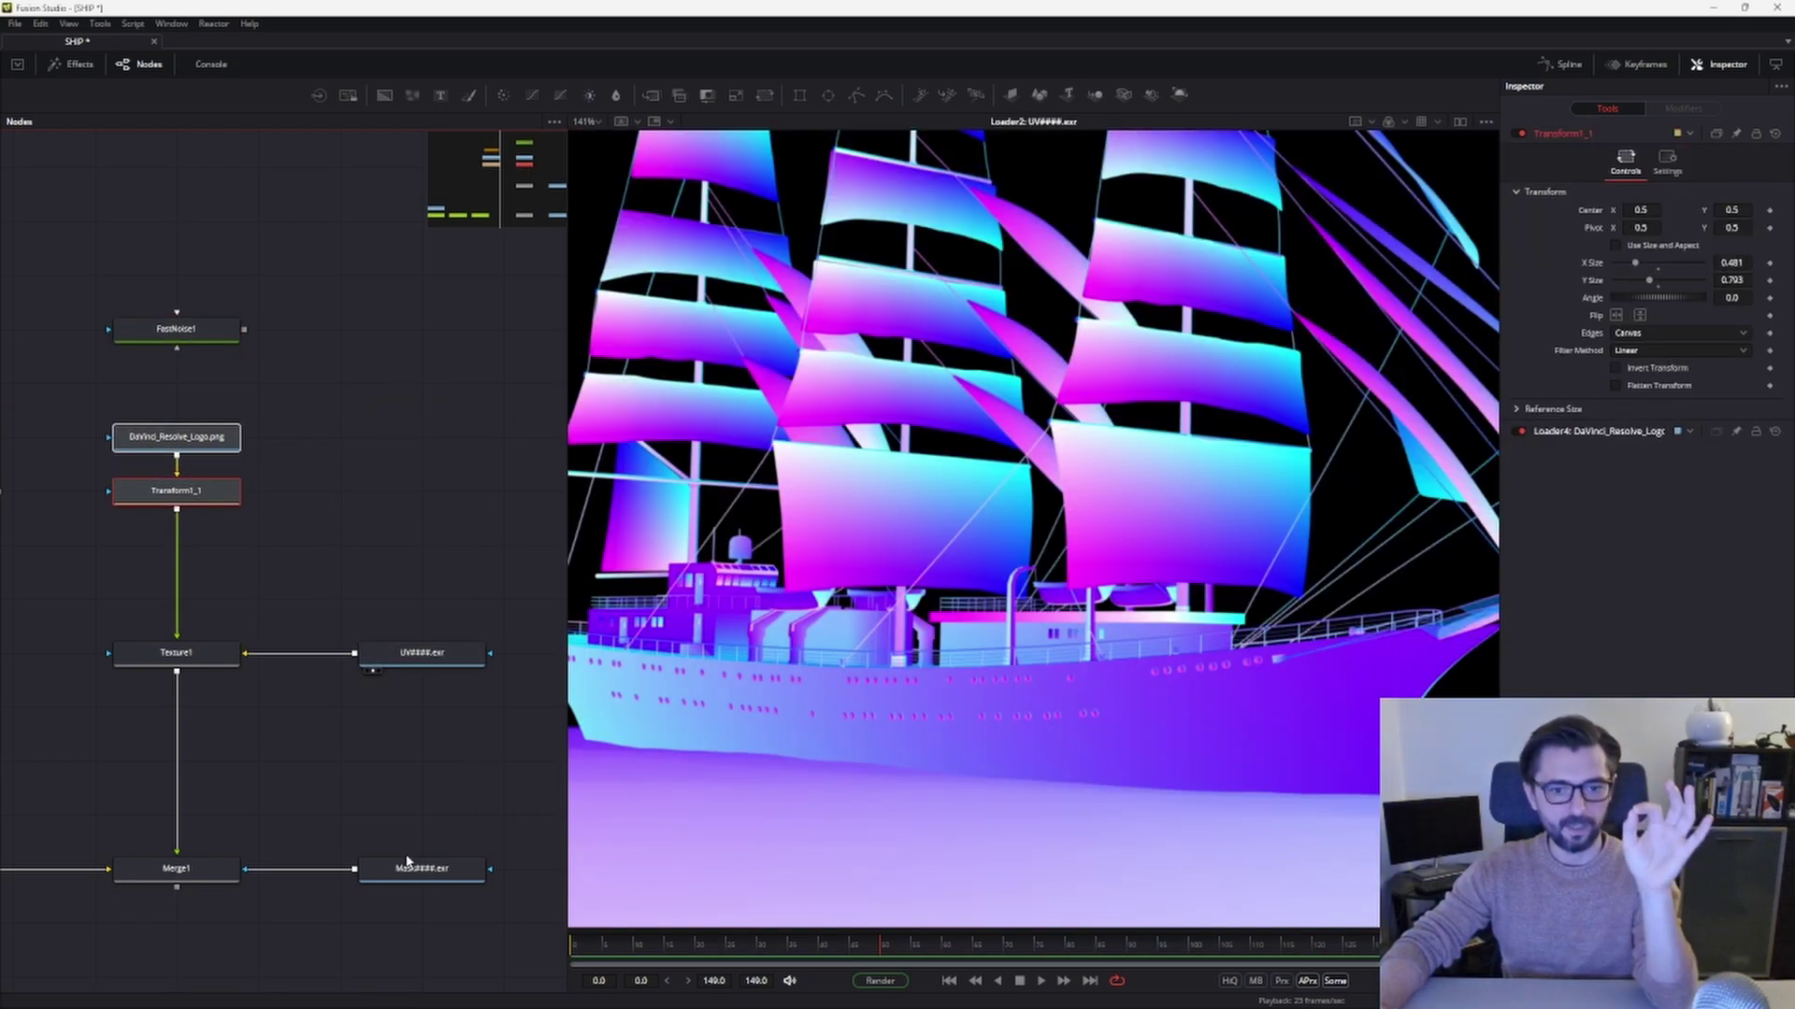
left_click(372, 886)
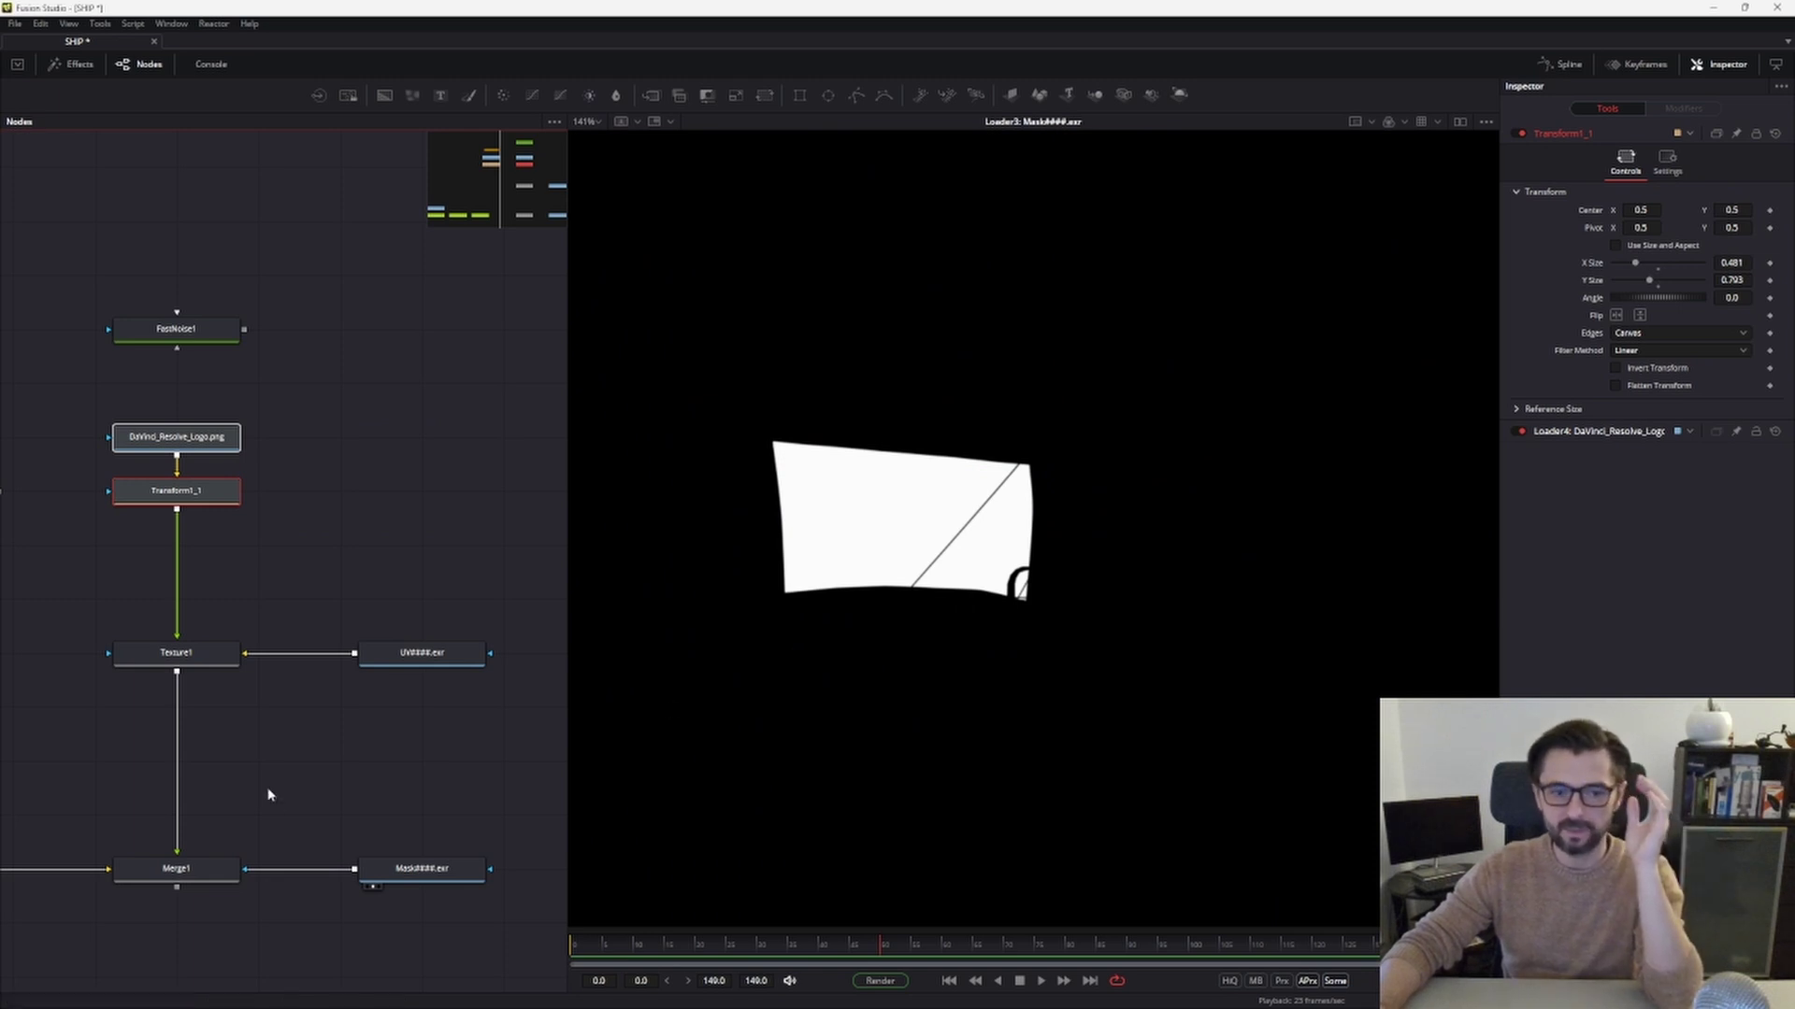
left_click_drag(323, 617, 412, 520)
left_click_drag(308, 768, 902, 617)
scroll(904, 572, "down", 1)
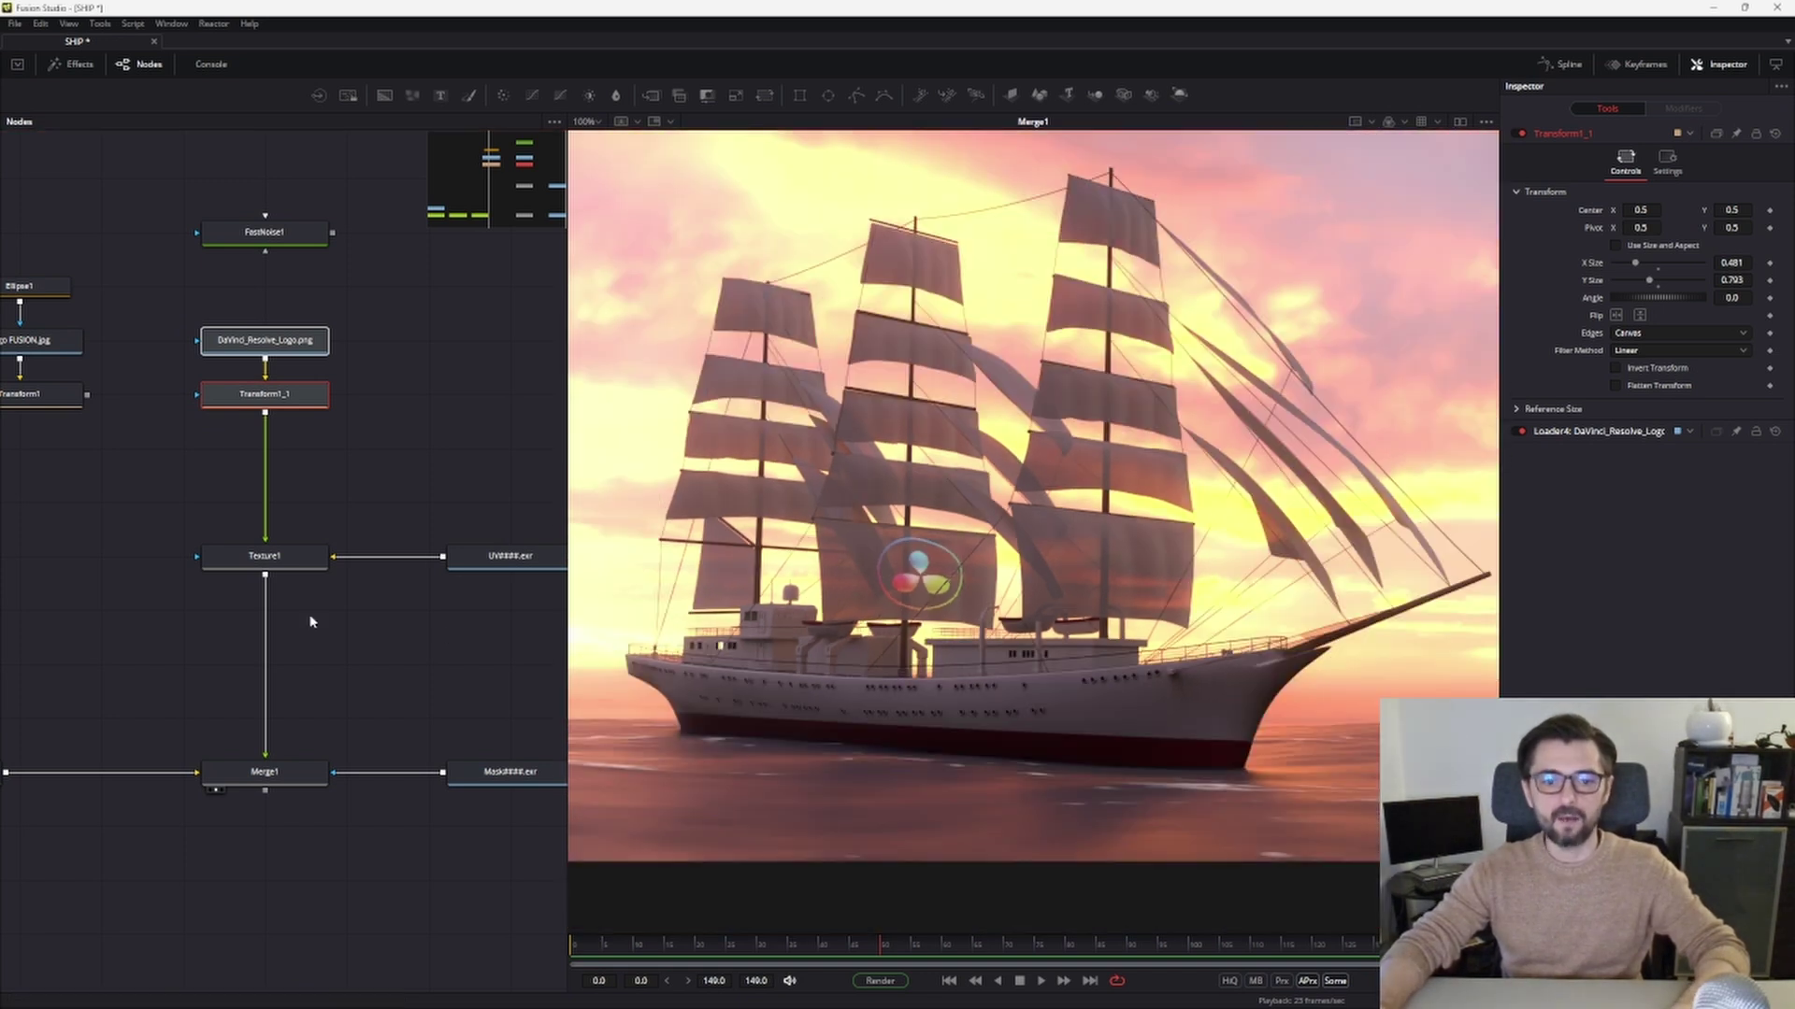
Select Texture1 to show its settings and play the Merge1 animation from an early frame.
left_click_drag(299, 630, 335, 563)
left_click(309, 493)
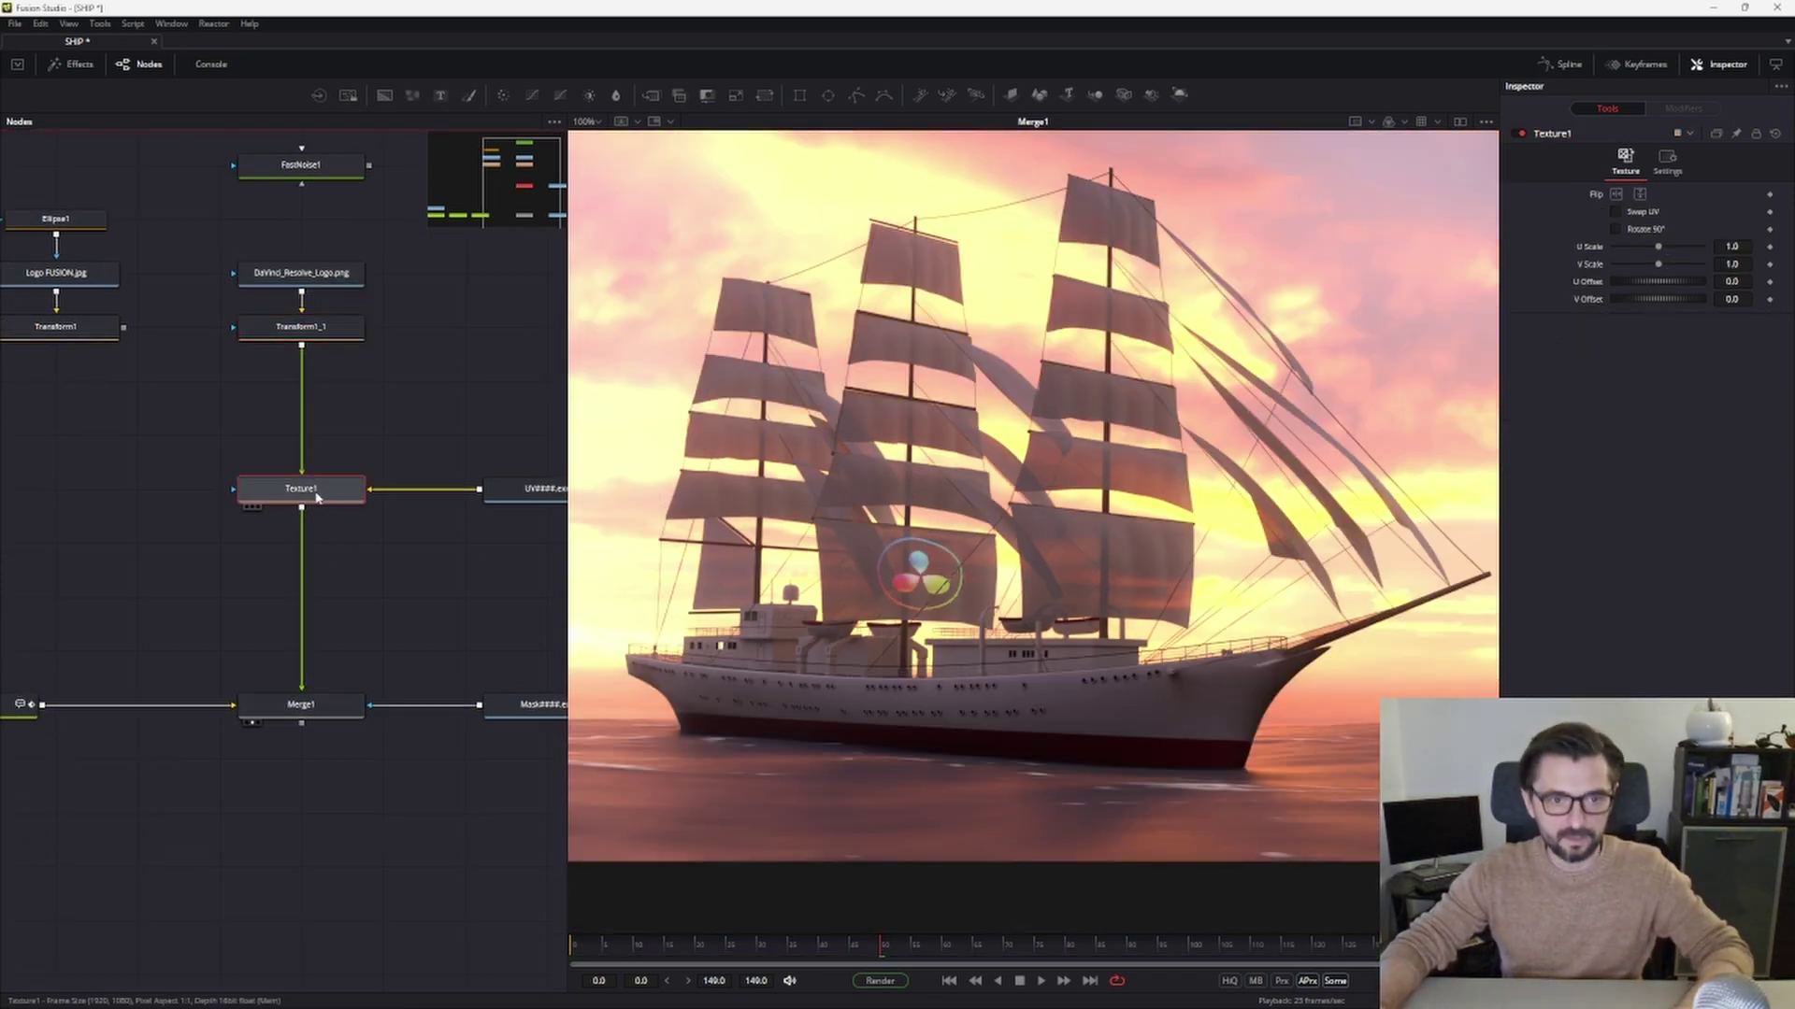
left_click_drag(349, 622, 272, 652)
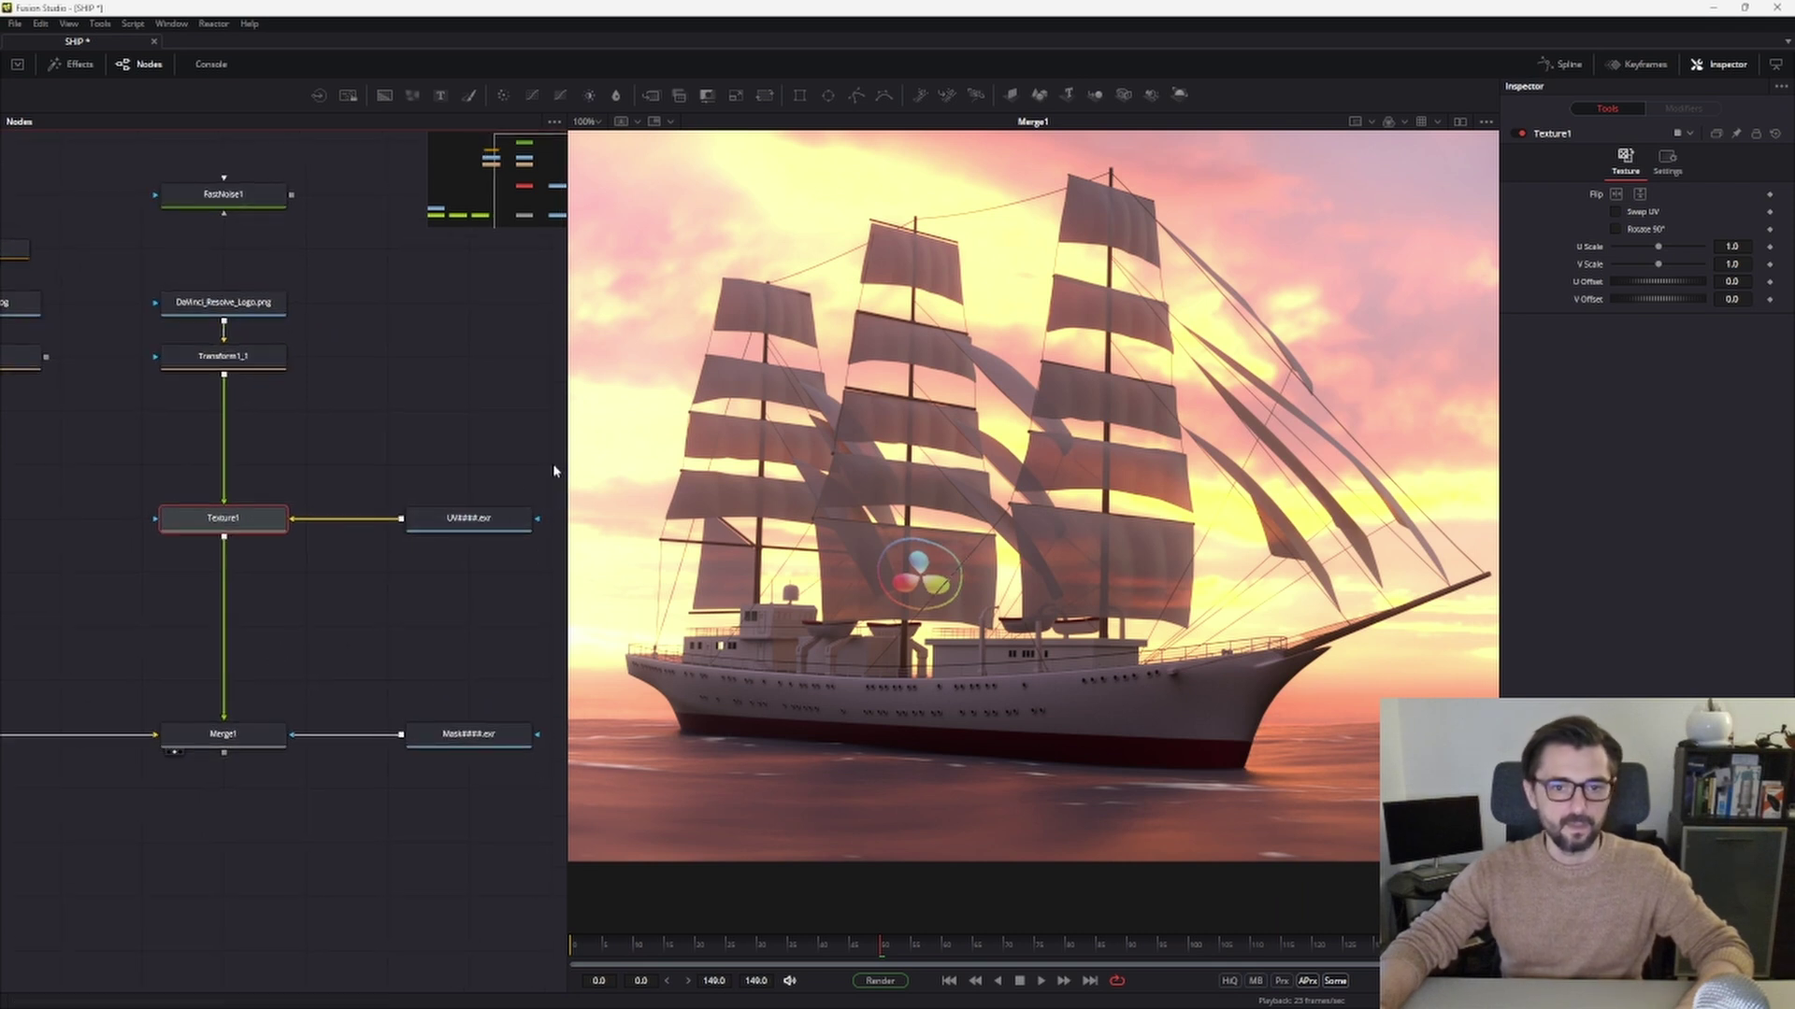
left_click_drag(776, 524, 782, 525)
left_click(642, 963)
key("space")
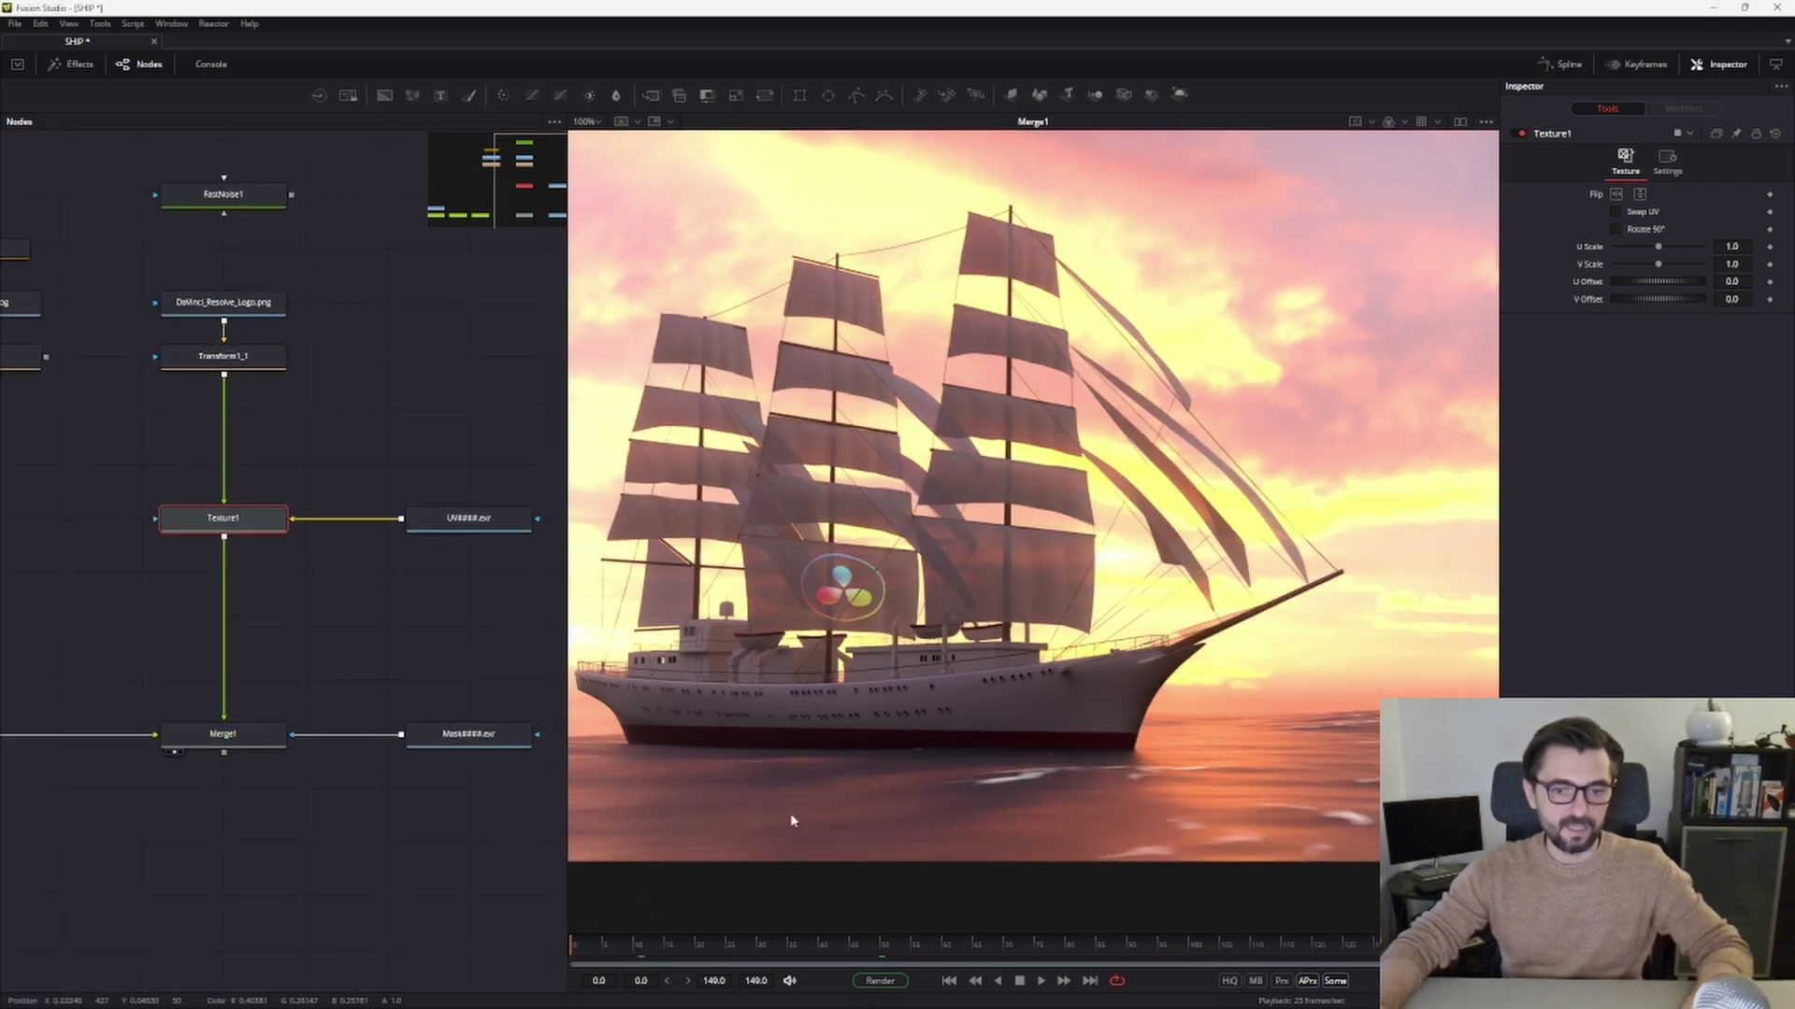